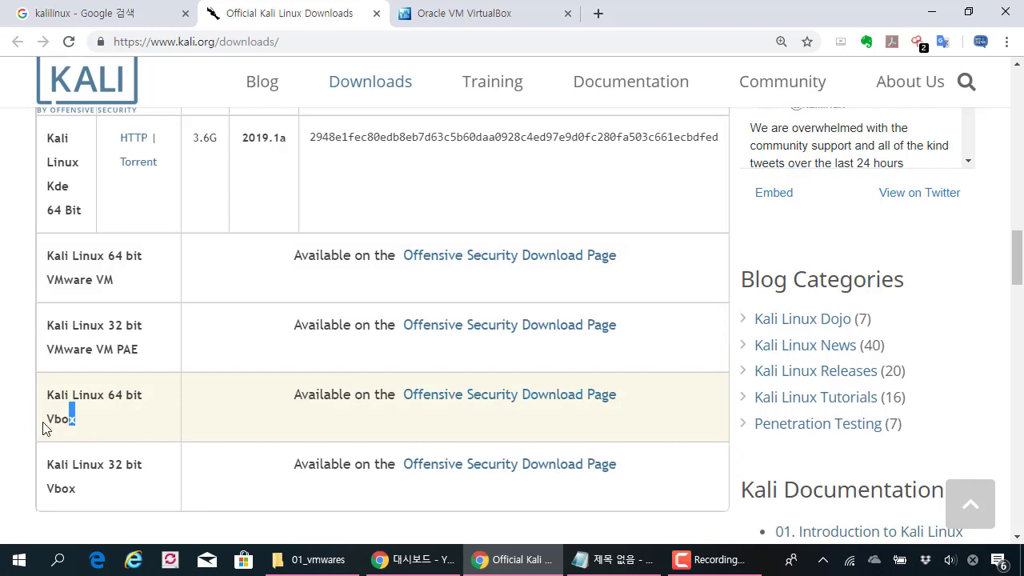
Step: Open the Offensive Security download page for Kali images and reset the page zoom to 100%
{"action": "left_click", "coordinate": [460, 396]}
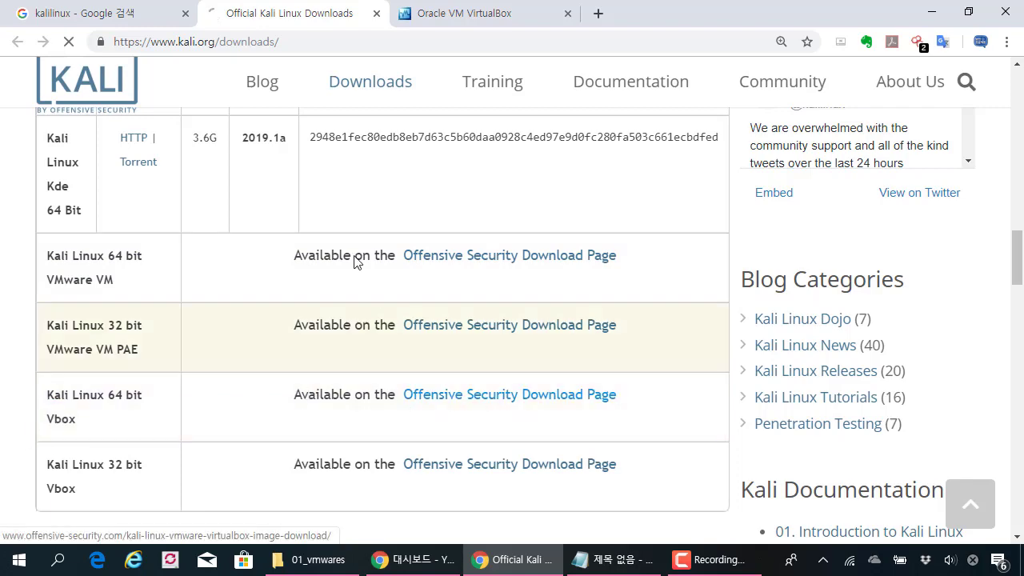
{"action": "scroll", "coordinate": [352, 251], "scroll_direction": "down", "scroll_amount": 5}
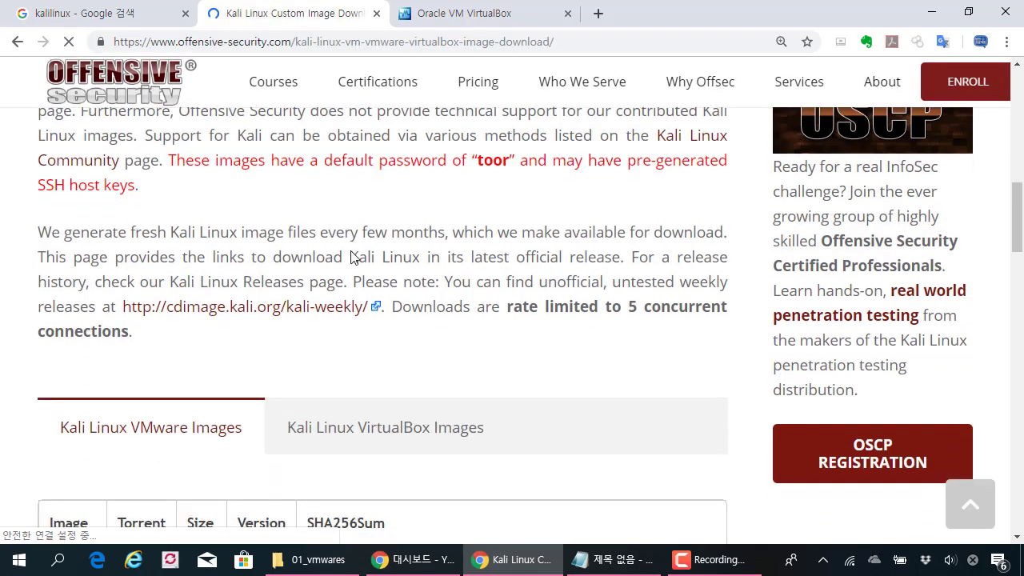
{"action": "key", "text": "ctrl+minus"}
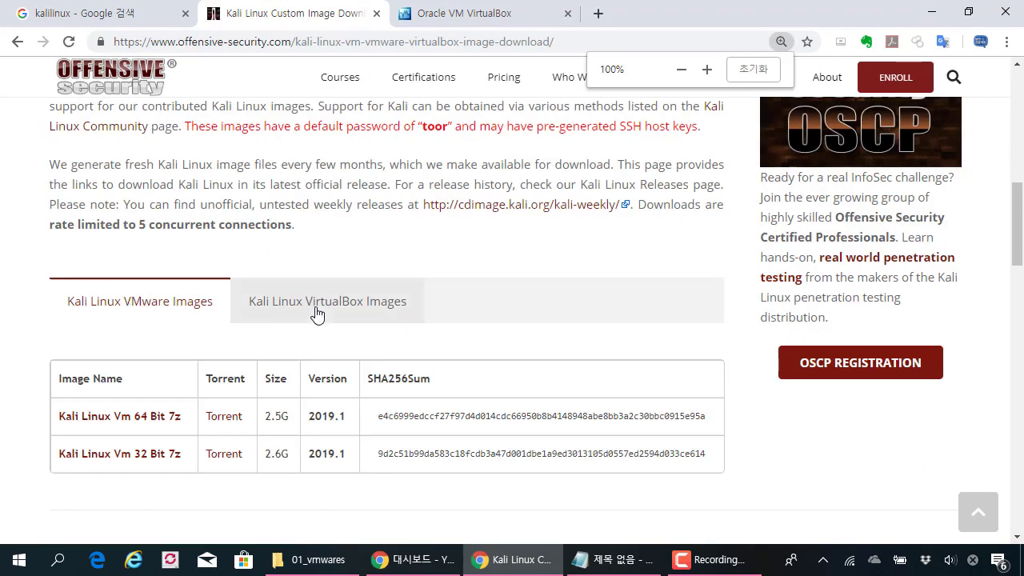
Step: Show the Kali Linux VirtualBox Images list with the 64 and 32 Bit Ova files, zoomed to 110%
{"action": "left_click", "coordinate": [281, 310]}
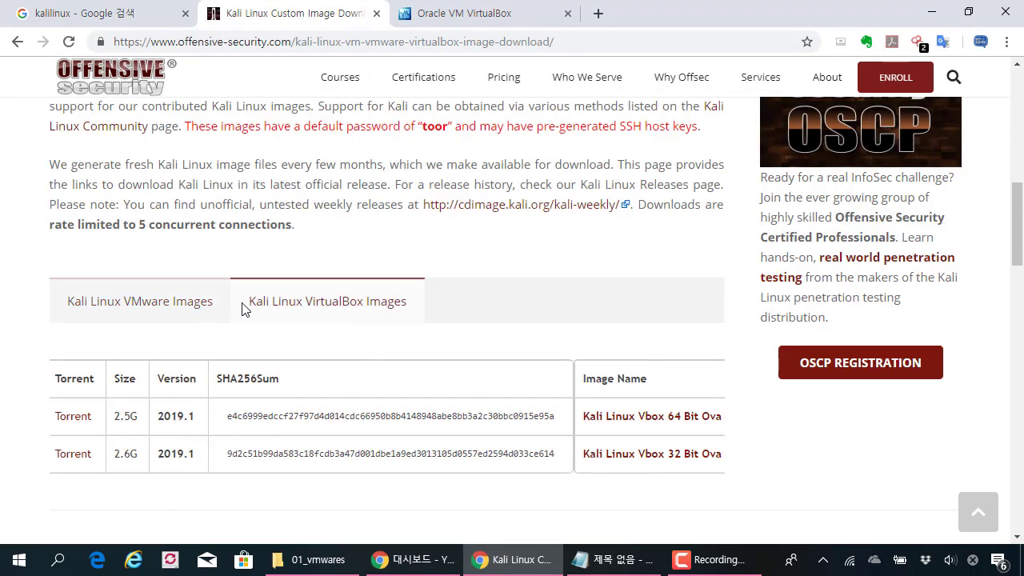
{"action": "left_click", "coordinate": [188, 305]}
{"action": "left_click", "coordinate": [309, 309]}
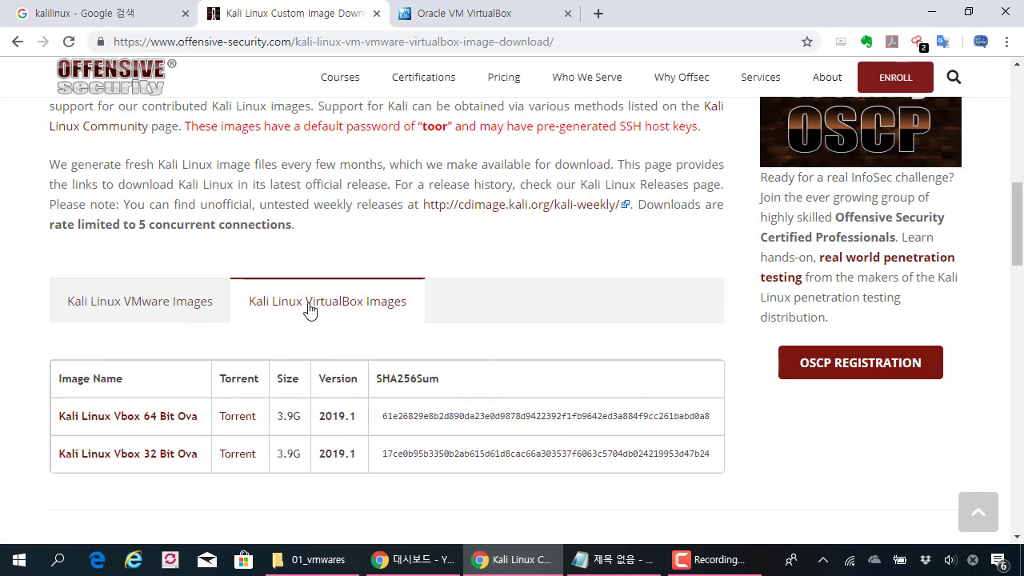
{"action": "left_click", "coordinate": [165, 301]}
{"action": "scroll", "coordinate": [168, 387], "scroll_direction": "down", "scroll_amount": 1}
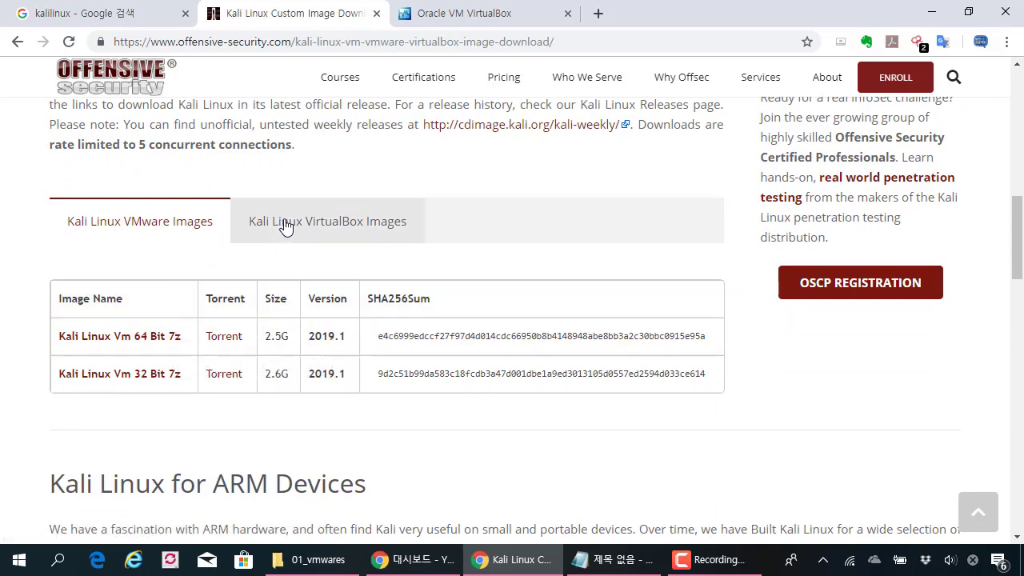
{"action": "left_click", "coordinate": [389, 226]}
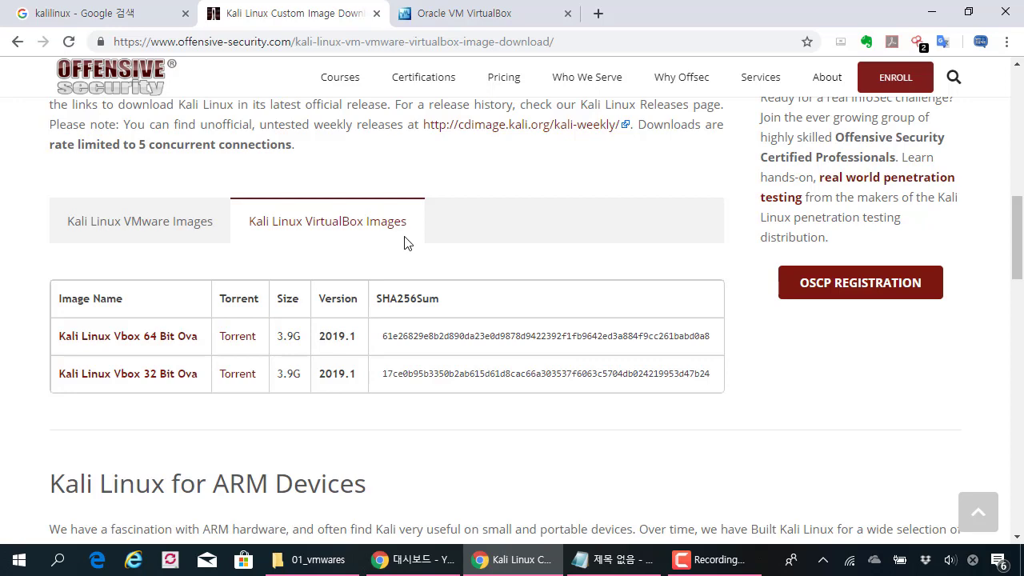
{"action": "left_click", "coordinate": [209, 232]}
{"action": "left_click", "coordinate": [334, 240]}
{"action": "left_click", "coordinate": [194, 232]}
{"action": "left_click", "coordinate": [332, 233]}
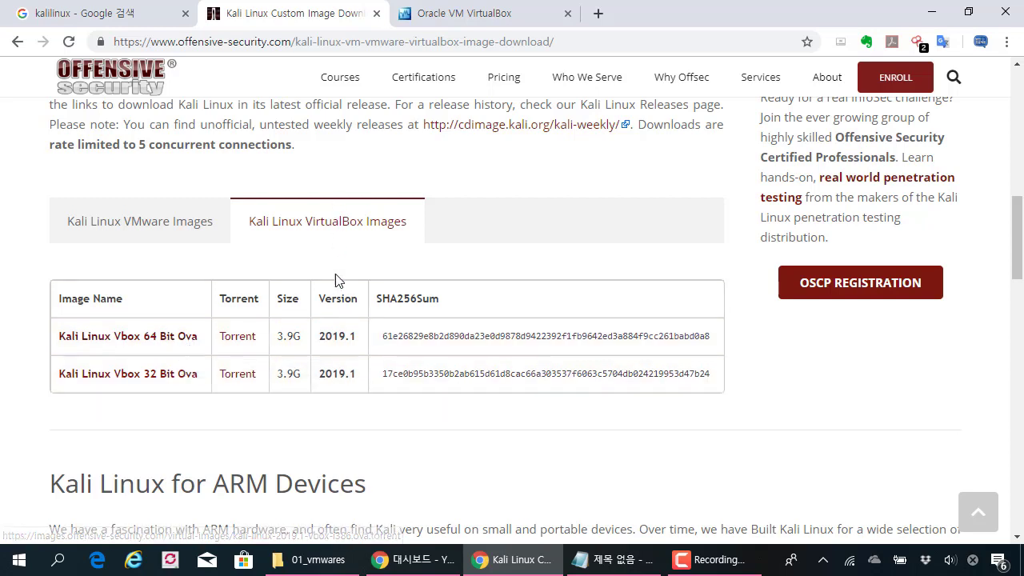
{"action": "key", "text": "ctrl+plus"}
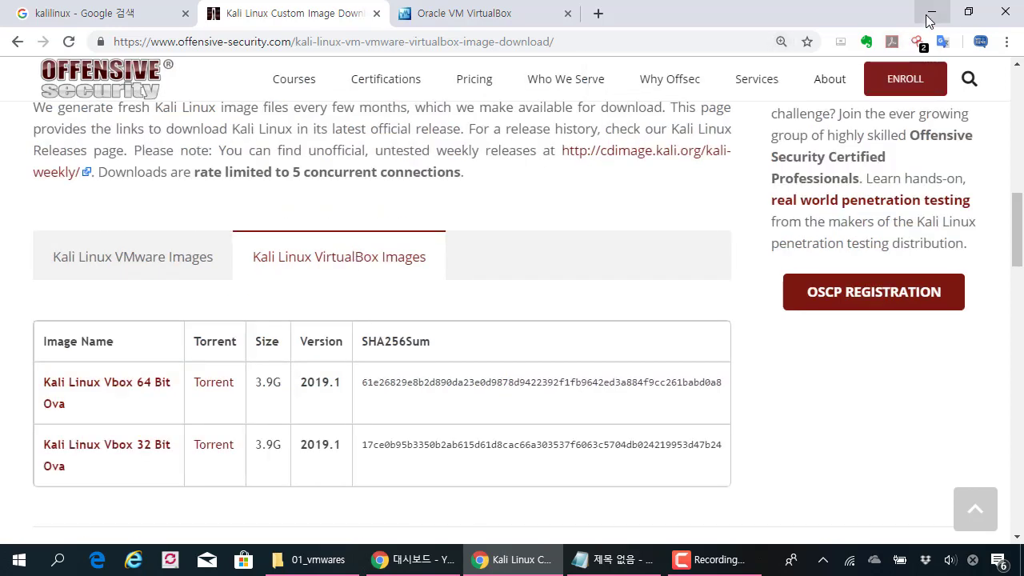
Step: Close the Kali Linux downloads tab and minimize Chrome and Notepad to reveal the desktop
{"action": "left_click", "coordinate": [458, 13]}
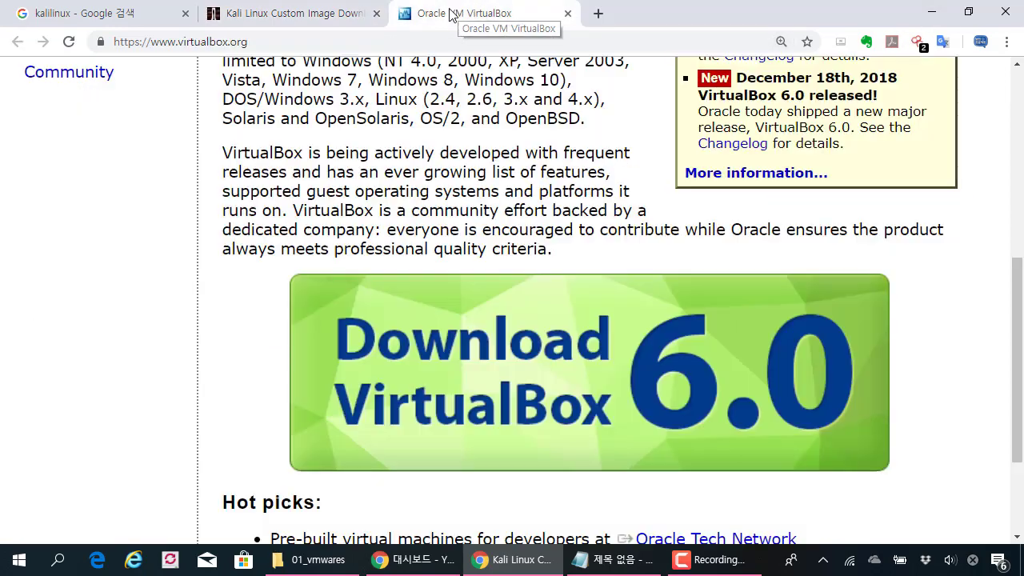
{"action": "left_click", "coordinate": [375, 13]}
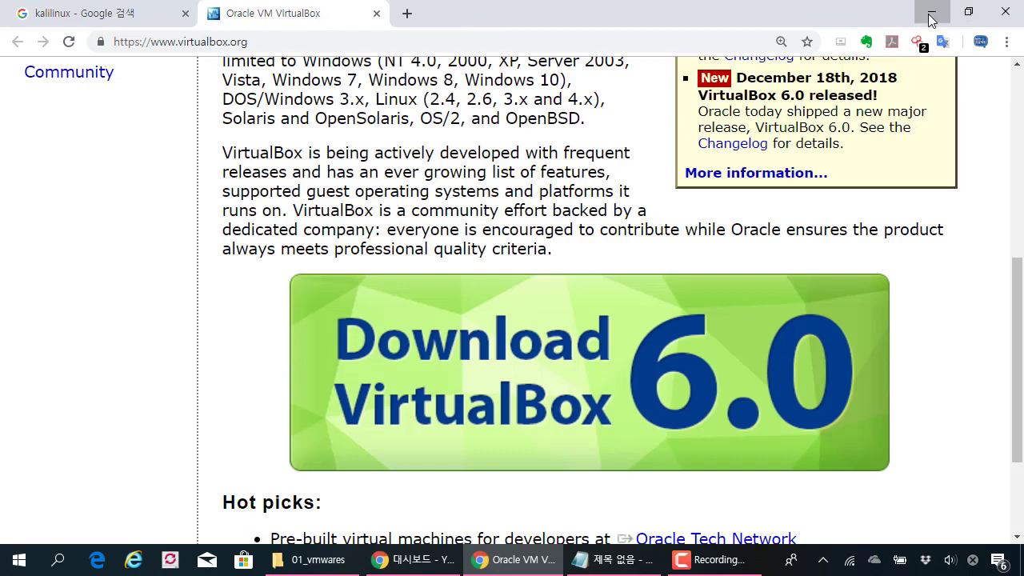
{"action": "left_click", "coordinate": [930, 16]}
{"action": "left_click", "coordinate": [820, 97]}
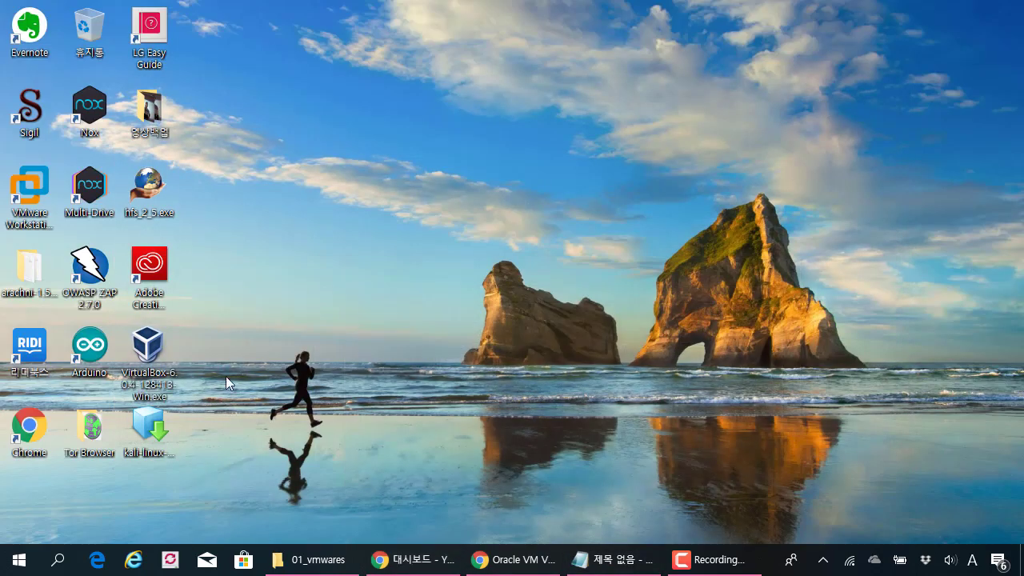
Step: Launch VirtualBox-6.0.4-128413-Win.exe from the desktop
{"action": "left_click", "coordinate": [148, 428]}
{"action": "left_click", "coordinate": [249, 343]}
{"action": "left_click", "coordinate": [176, 346]}
{"action": "left_click", "coordinate": [248, 347]}
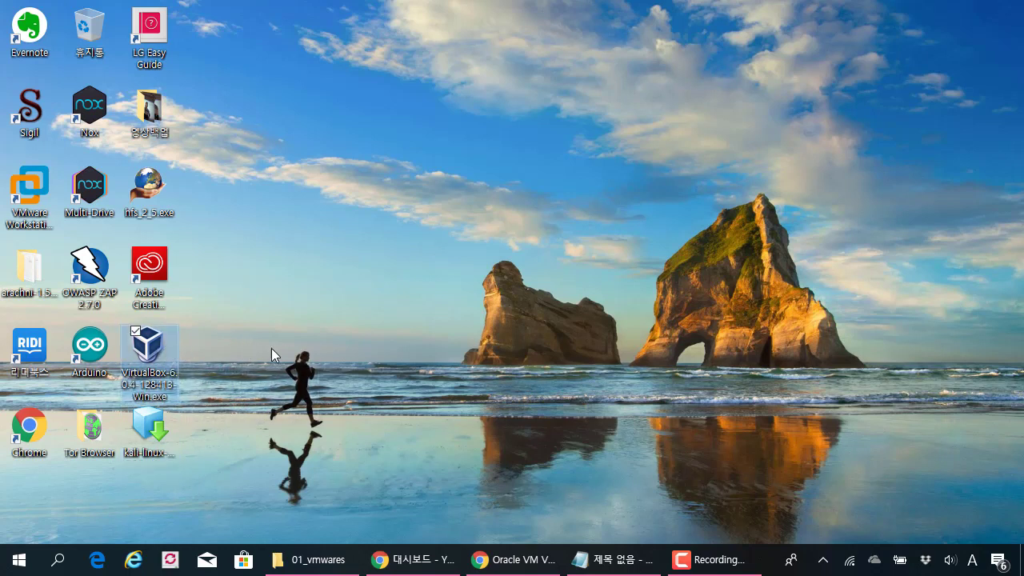
{"action": "left_click", "coordinate": [150, 370]}
{"action": "double_click", "coordinate": [150, 369]}
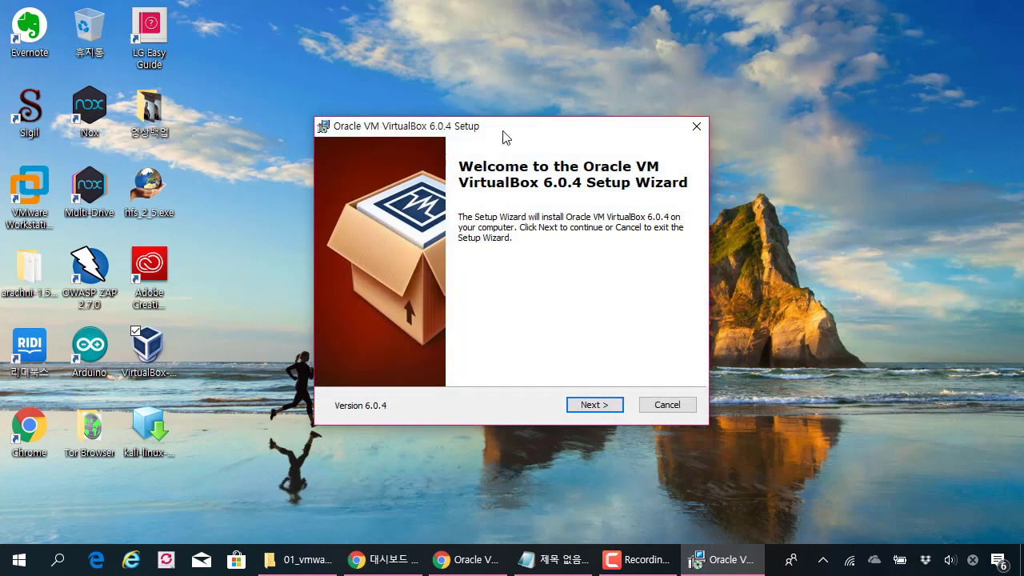
Step: Keep default features and shortcuts, accept the Network Interfaces warning, and install VirtualBox 6.0.4
{"action": "left_click_drag", "start_coordinate": [506, 137], "coordinate": [459, 85]}
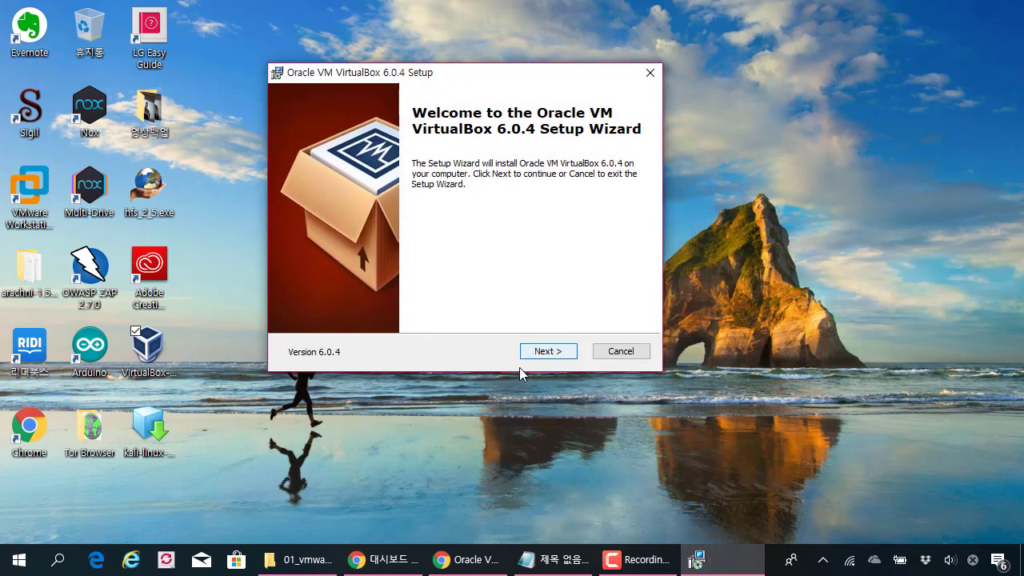
{"action": "left_click", "coordinate": [555, 353]}
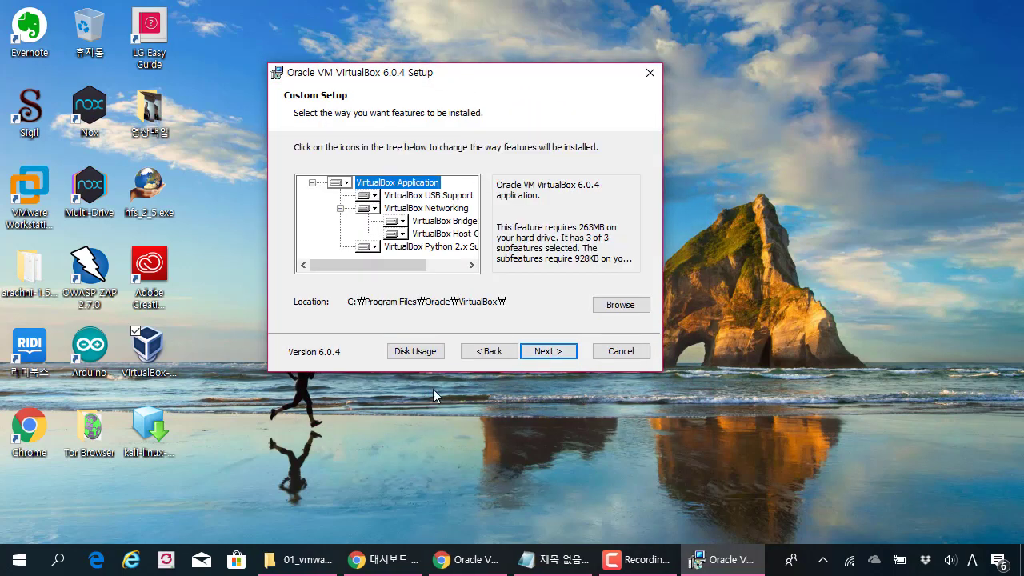
{"action": "left_click", "coordinate": [540, 358]}
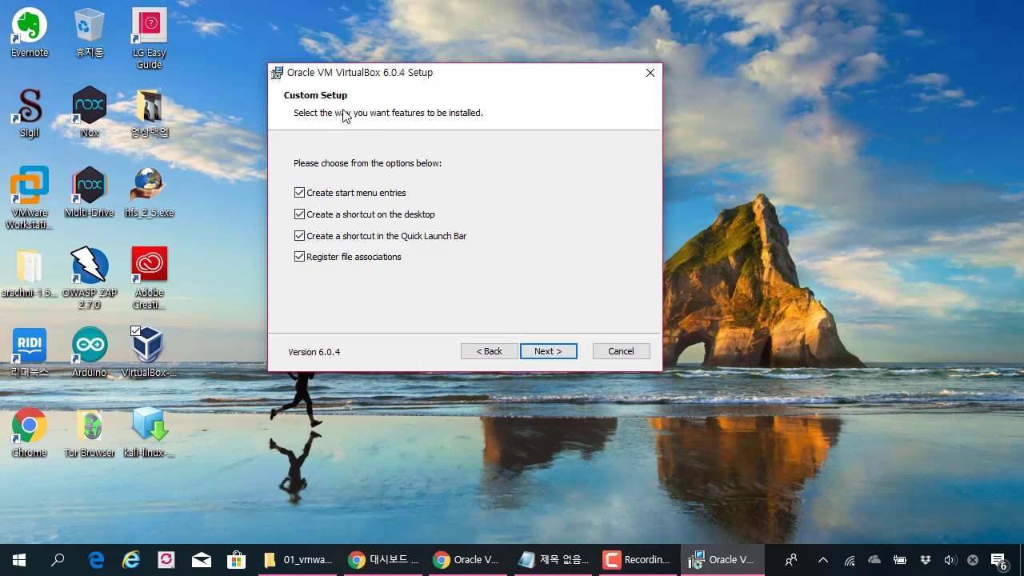
{"action": "left_click", "coordinate": [544, 348]}
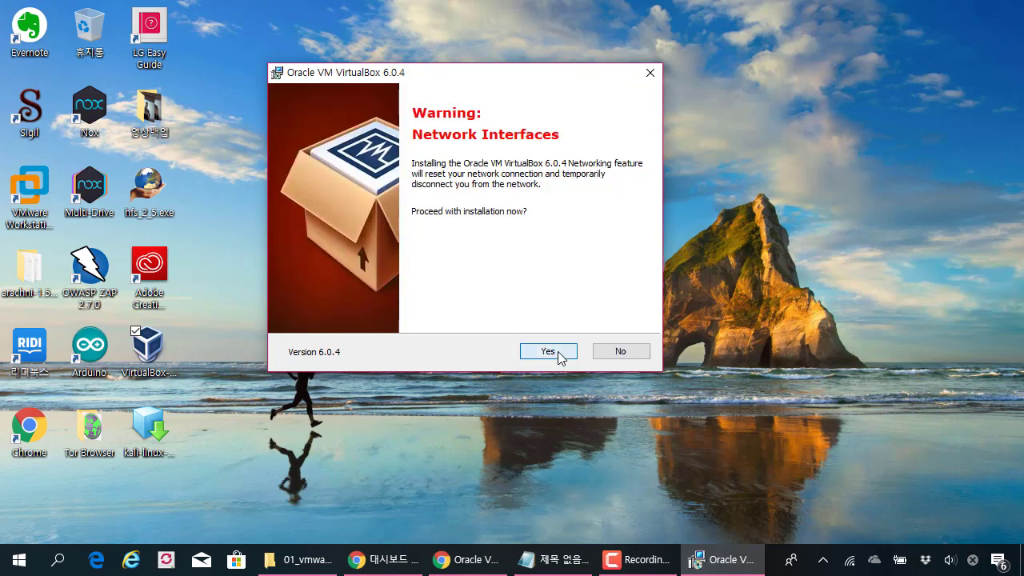
{"action": "left_click", "coordinate": [560, 356]}
{"action": "left_click", "coordinate": [551, 356]}
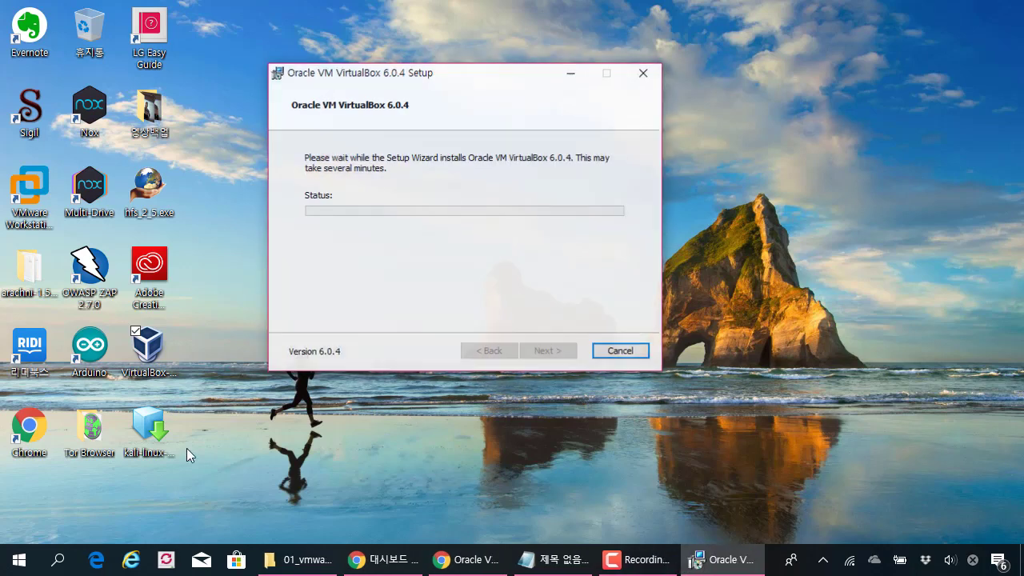
{"action": "left_click_drag", "start_coordinate": [423, 77], "coordinate": [398, 72]}
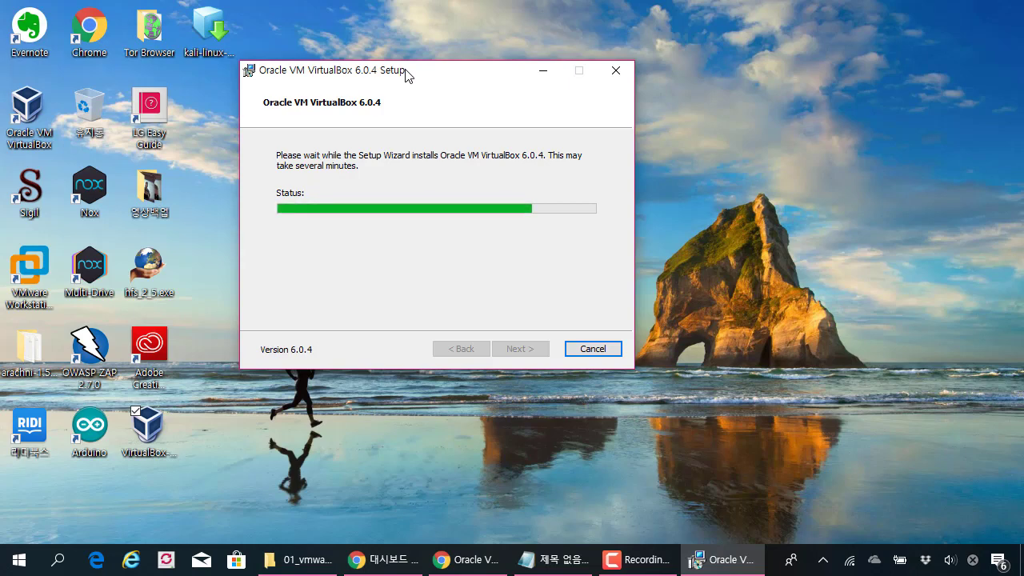
Step: Add the line 'IPS, 웹방화벽, -> 공격이미지, 대상이미지..' to the Notepad notes
{"action": "left_click", "coordinate": [552, 559]}
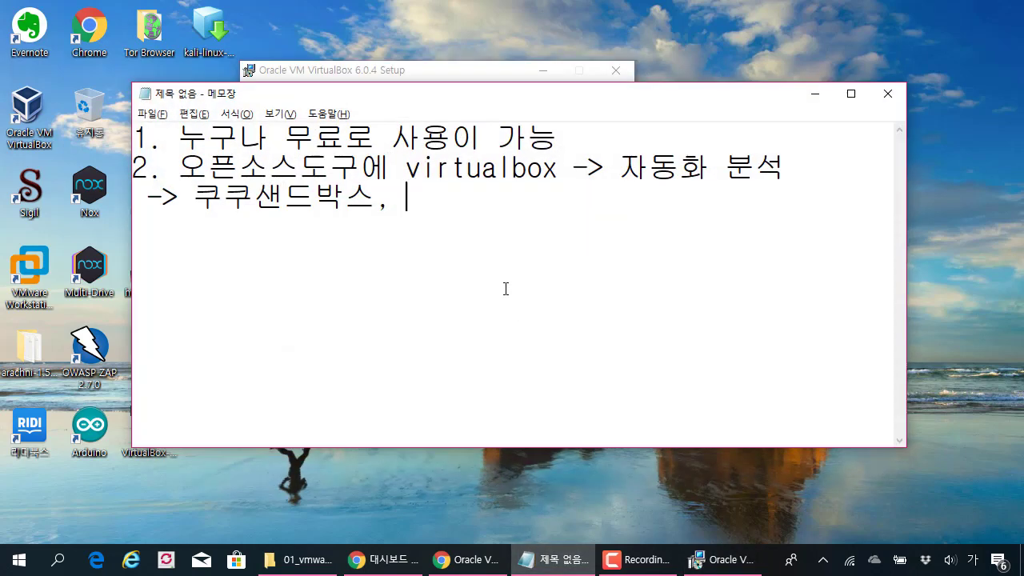
{"action": "type", "text": "a"}
{"action": "key", "text": "BackSpace"}
{"action": "key", "text": "Hangul"}
{"action": "key", "text": "Hangul"}
{"action": "type", "text": "IPS, 뷁"}
{"action": "key", "text": "BackSpace"}
{"action": "type", "text": "웹방ㅂ"}
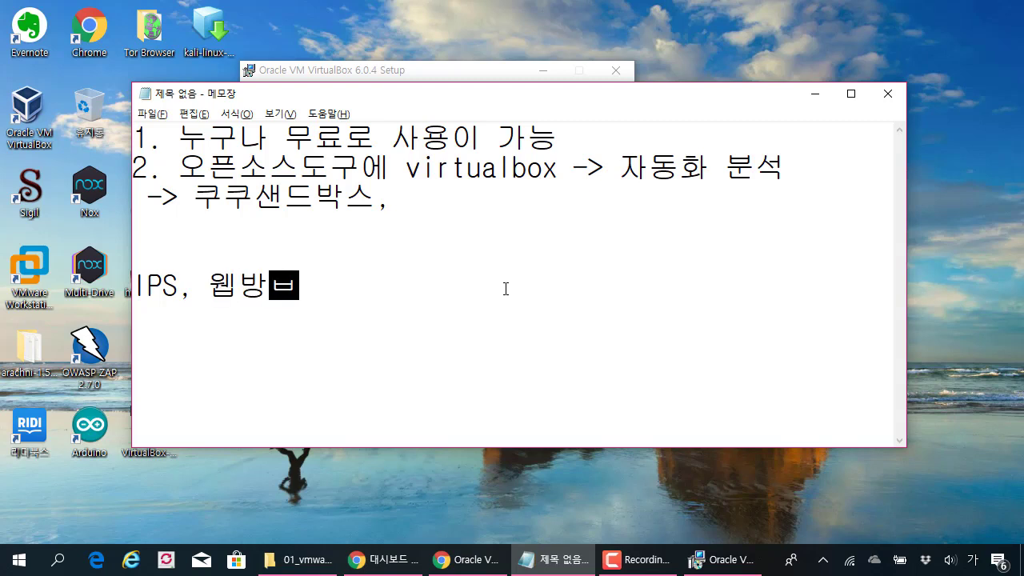
{"action": "key", "text": "BackSpace"}
{"action": "type", "text": "화벽"}
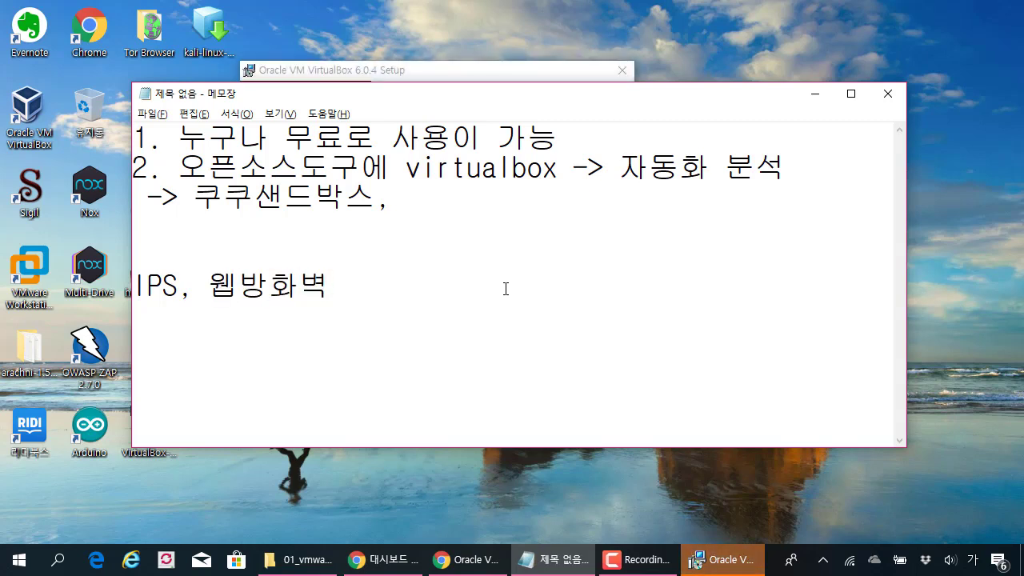
{"action": "type", "text": ", -> "}
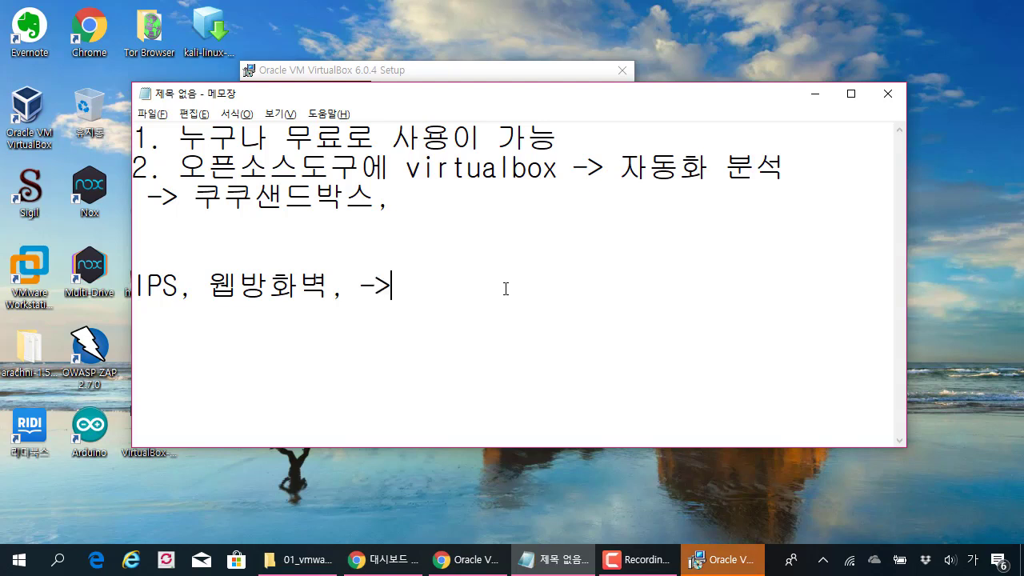
{"action": "type", "text": "공격"}
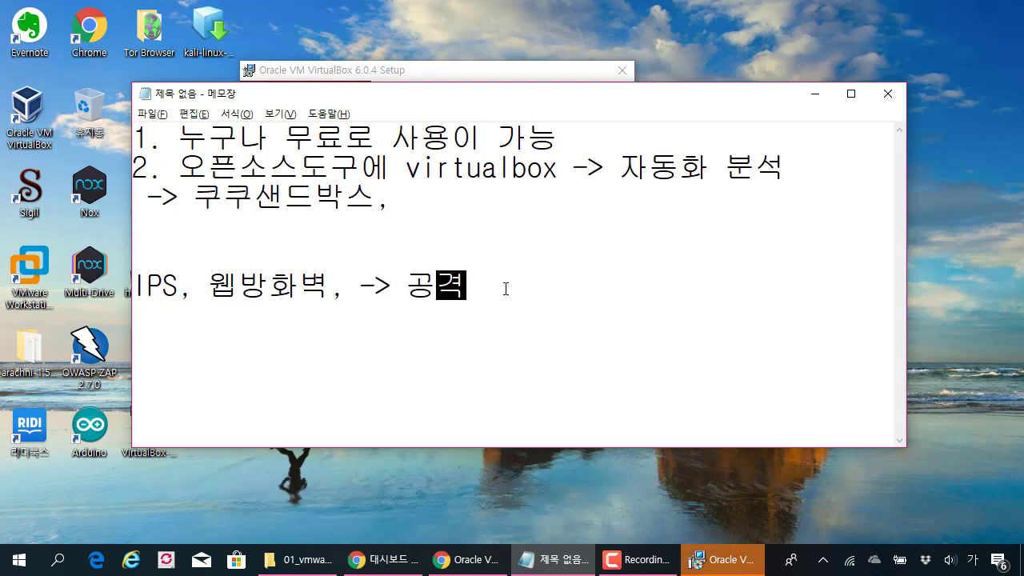
{"action": "type", "text": "이밎,"}
{"action": "key", "text": "BackSpace"}
{"action": "key", "text": "BackSpace"}
{"action": "type", "text": "미지,"}
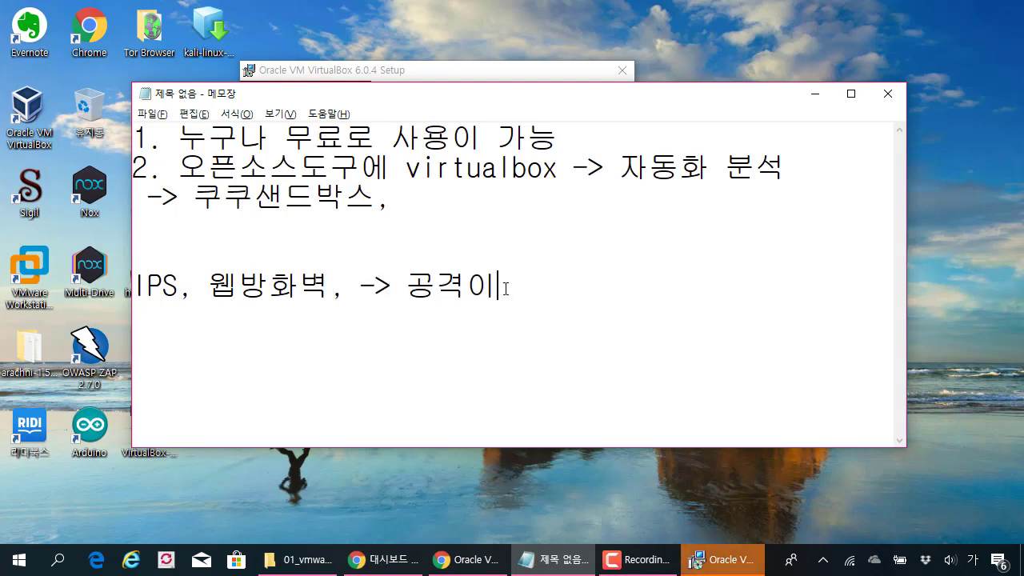
{"action": "type", "text": " 대상이미지"}
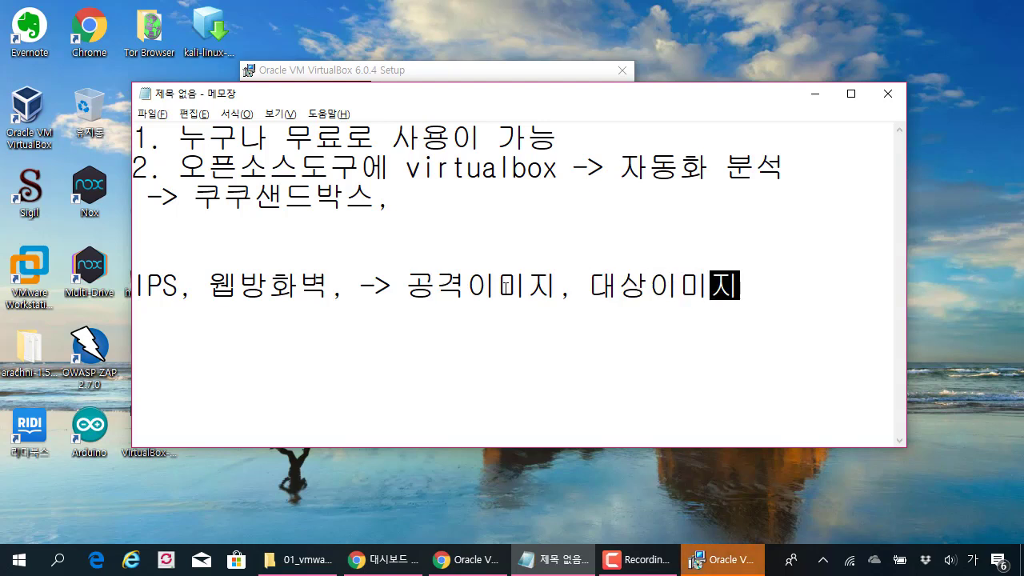
{"action": "type", "text": ".."}
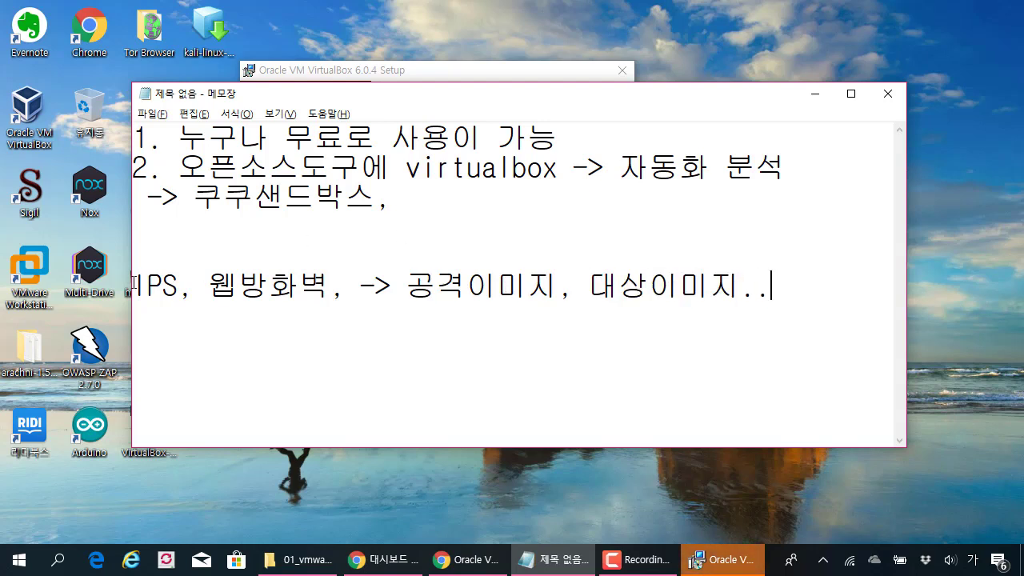
Step: Move Notepad aside and bring the finished VirtualBox installer to the front
{"action": "left_click_drag", "start_coordinate": [136, 284], "coordinate": [756, 299]}
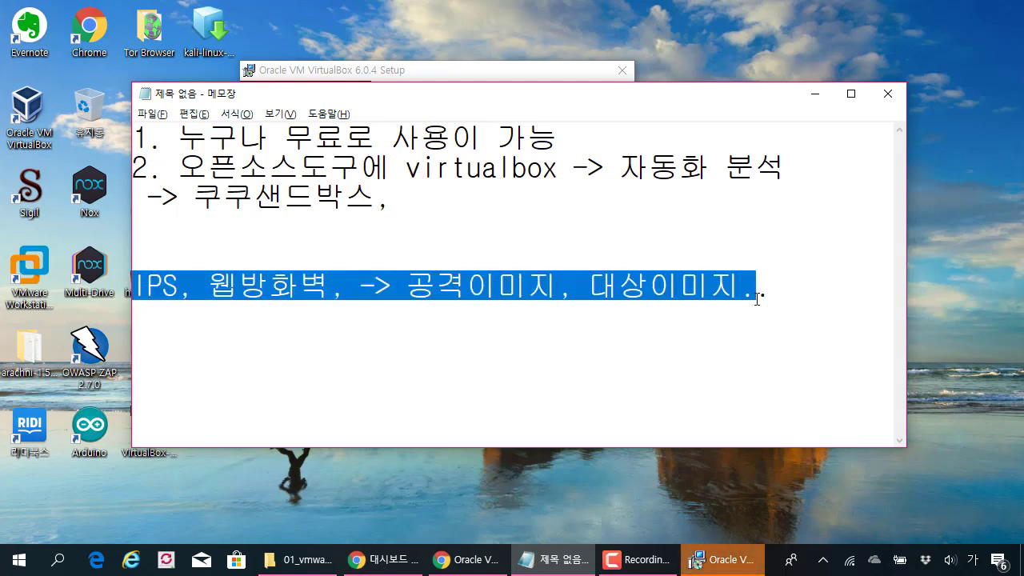
{"action": "left_click_drag", "start_coordinate": [571, 101], "coordinate": [652, 116]}
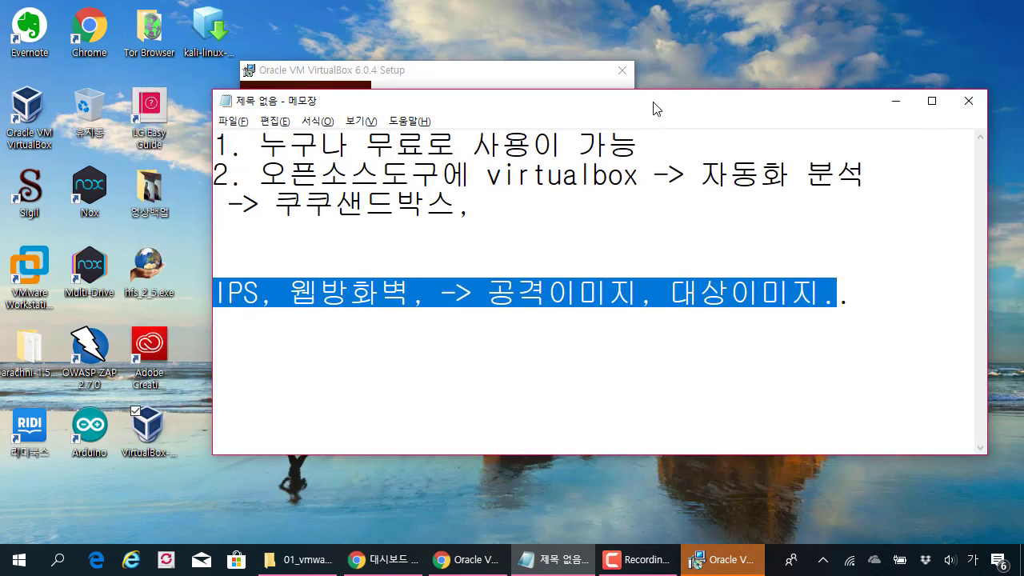
{"action": "left_click", "coordinate": [527, 77]}
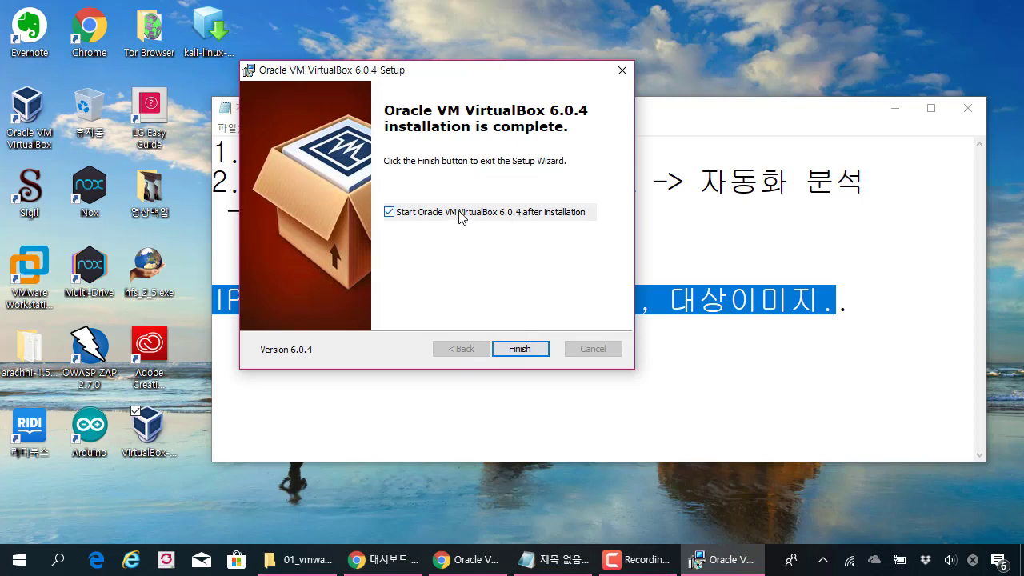
Step: Finish the installer and delete the Samsung Galaxy Note 2 VM along with all its files
{"action": "left_click", "coordinate": [520, 349]}
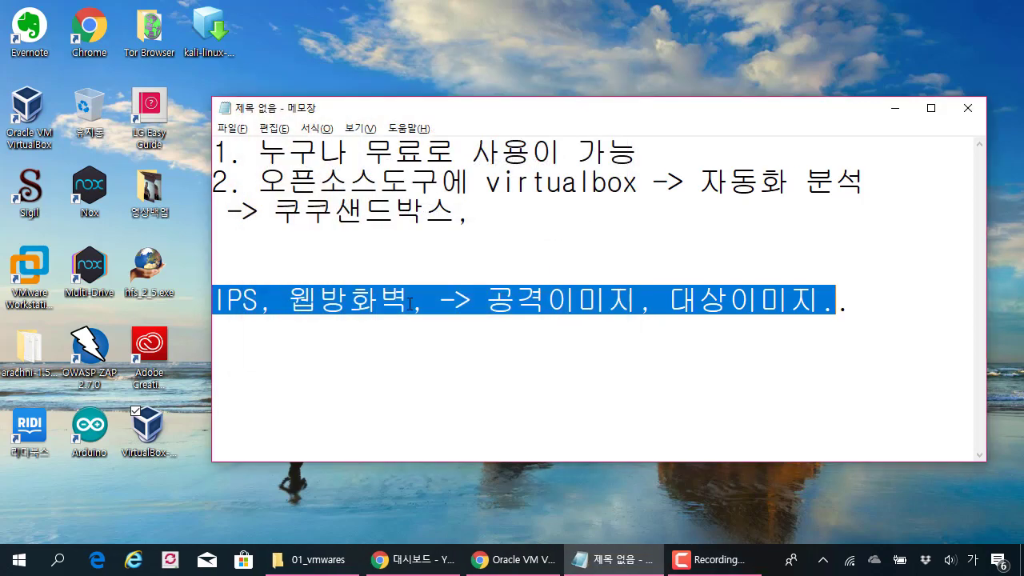
{"action": "left_click", "coordinate": [889, 112]}
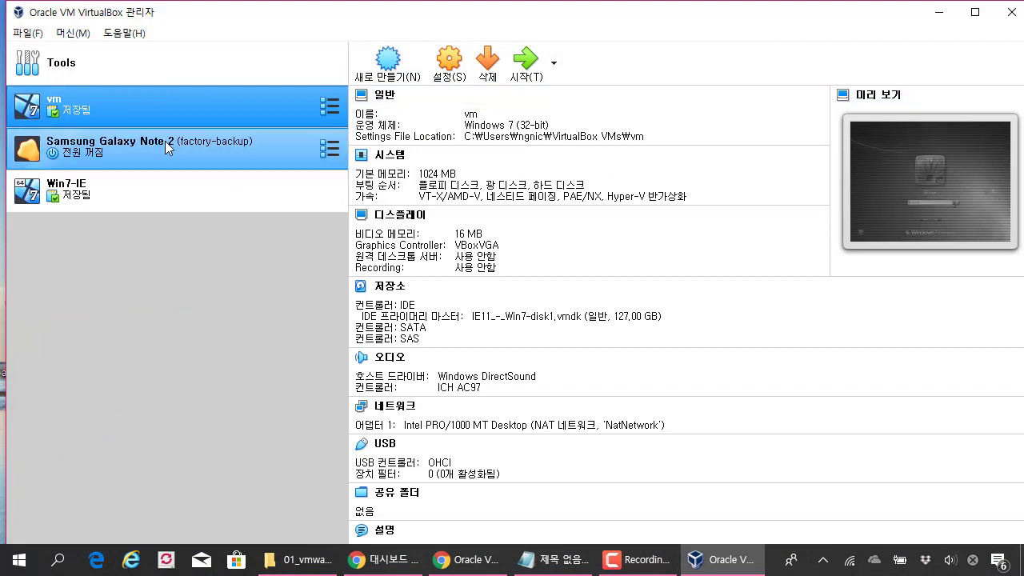
{"action": "left_click", "coordinate": [166, 143]}
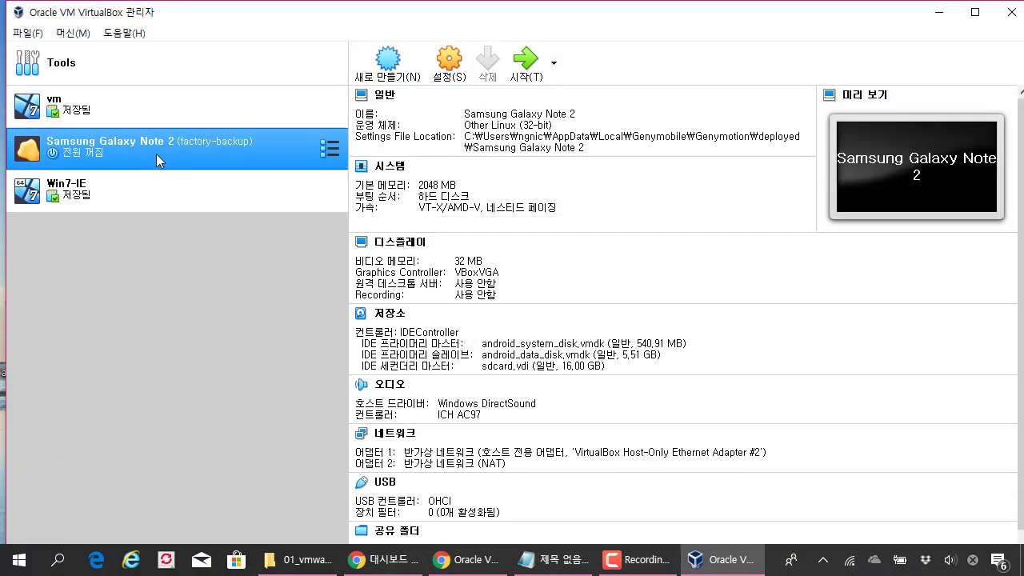
{"action": "right_click", "coordinate": [275, 153]}
{"action": "left_click", "coordinate": [320, 219]}
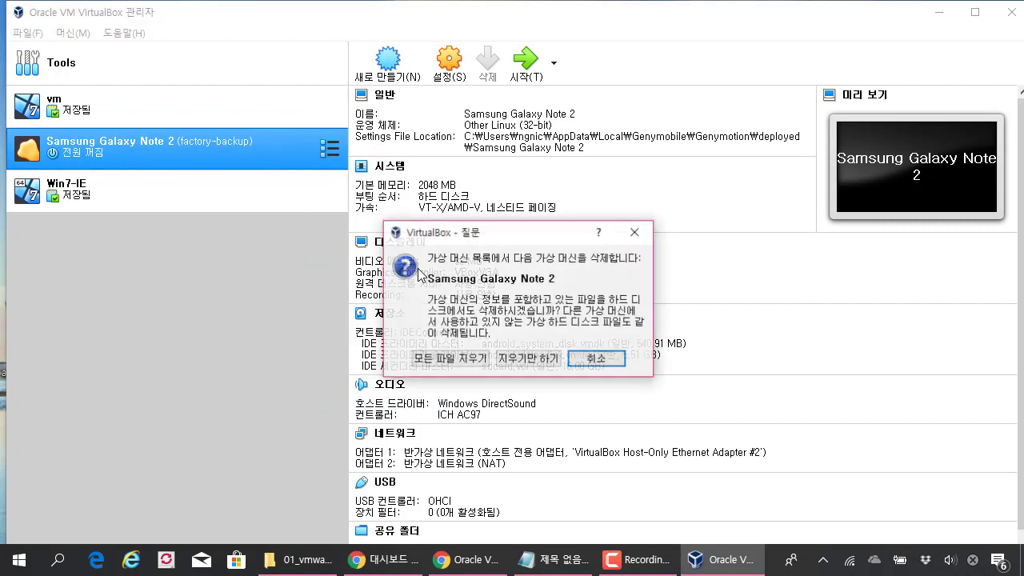
{"action": "left_click", "coordinate": [450, 358]}
Step: Leave Win7-IE undeleted, show the global tools page, and reposition the manager window
{"action": "left_click", "coordinate": [191, 151]}
{"action": "right_click", "coordinate": [191, 150]}
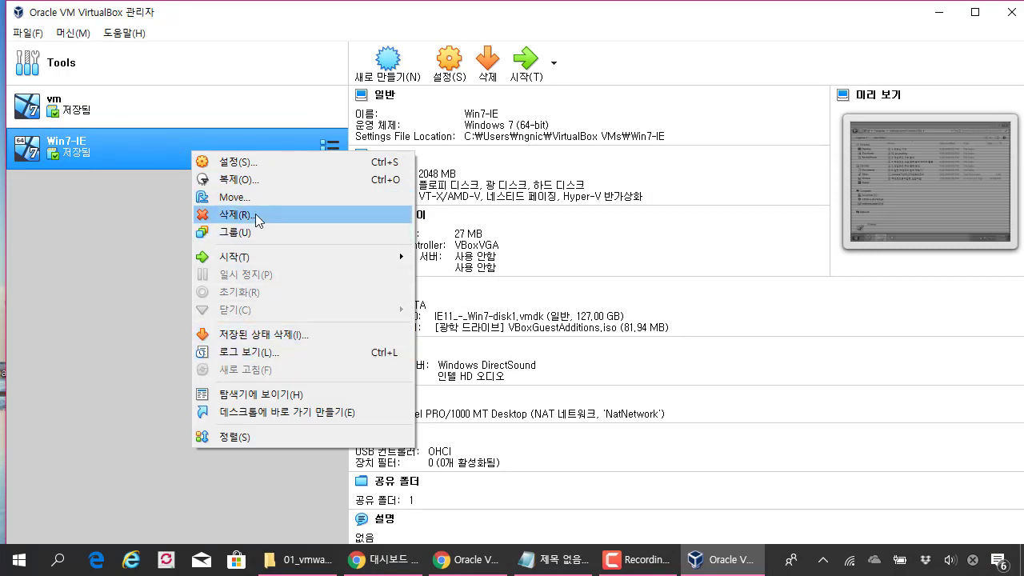
{"action": "left_click", "coordinate": [79, 277]}
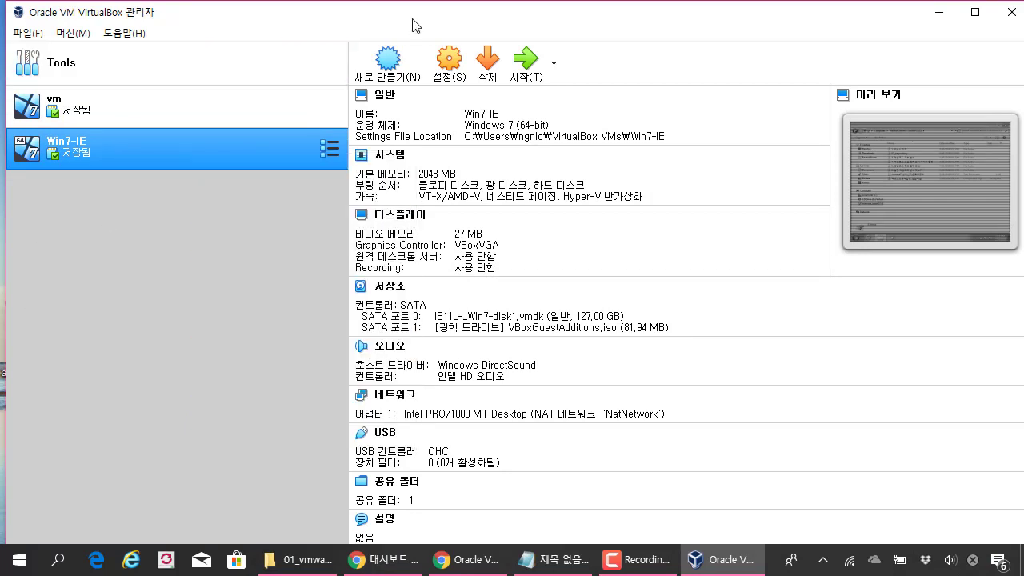
{"action": "double_click", "coordinate": [414, 24]}
{"action": "left_click_drag", "start_coordinate": [462, 16], "coordinate": [520, 48]}
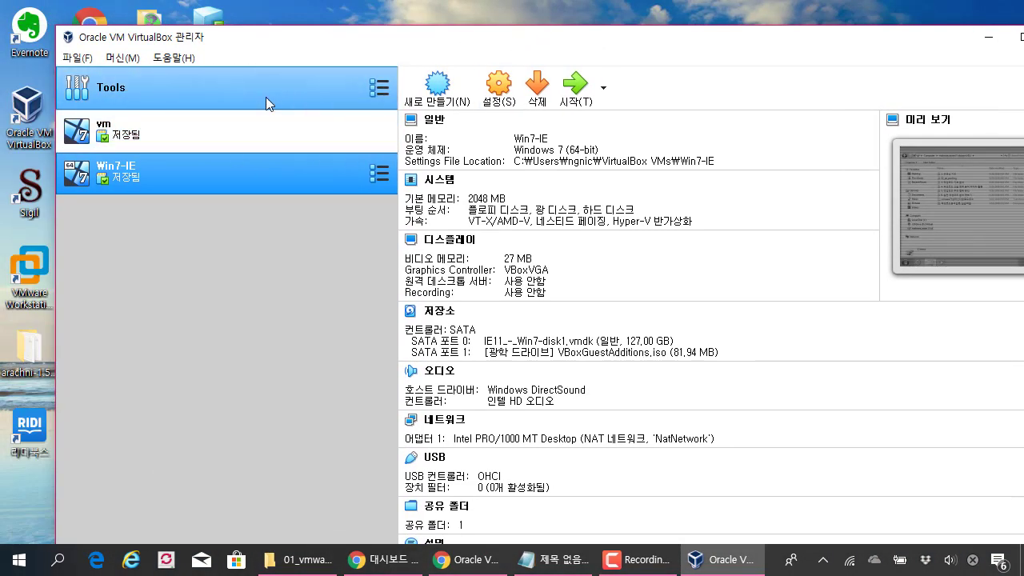
{"action": "left_click", "coordinate": [264, 95]}
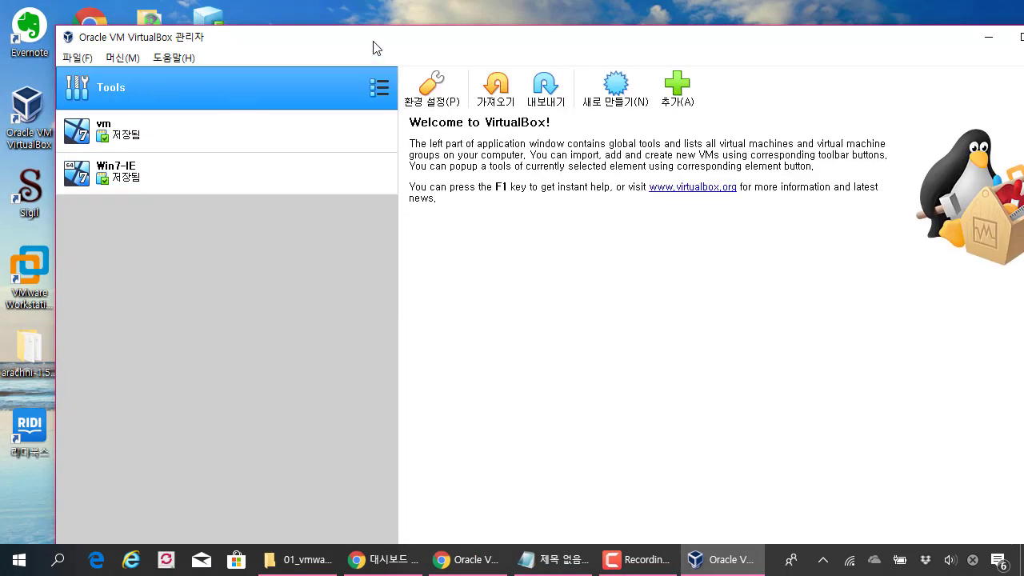
{"action": "left_click_drag", "start_coordinate": [334, 43], "coordinate": [449, 38]}
Step: Alternate the selection between the vm and Win7-IE machines
{"action": "left_click", "coordinate": [313, 129]}
{"action": "left_click", "coordinate": [310, 156]}
{"action": "left_click", "coordinate": [311, 131]}
{"action": "left_click", "coordinate": [315, 156]}
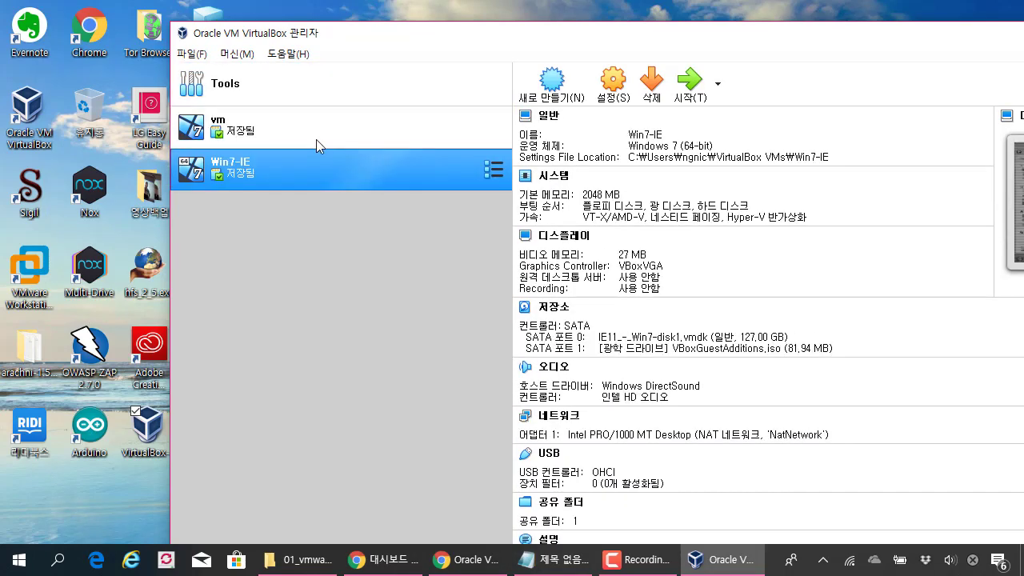
{"action": "left_click", "coordinate": [317, 130]}
{"action": "left_click", "coordinate": [316, 158]}
{"action": "left_click", "coordinate": [320, 128]}
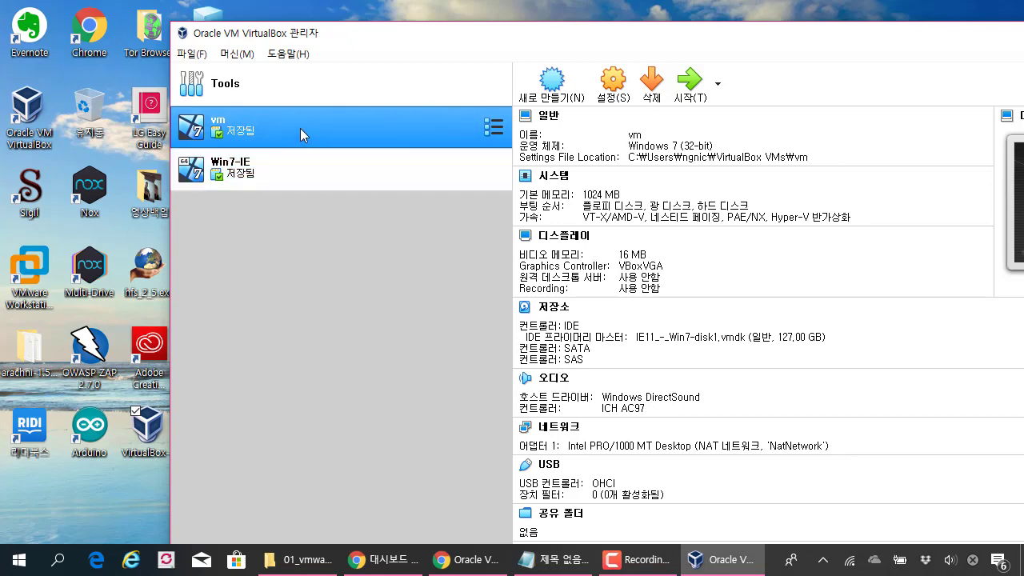
{"action": "double_click", "coordinate": [293, 35]}
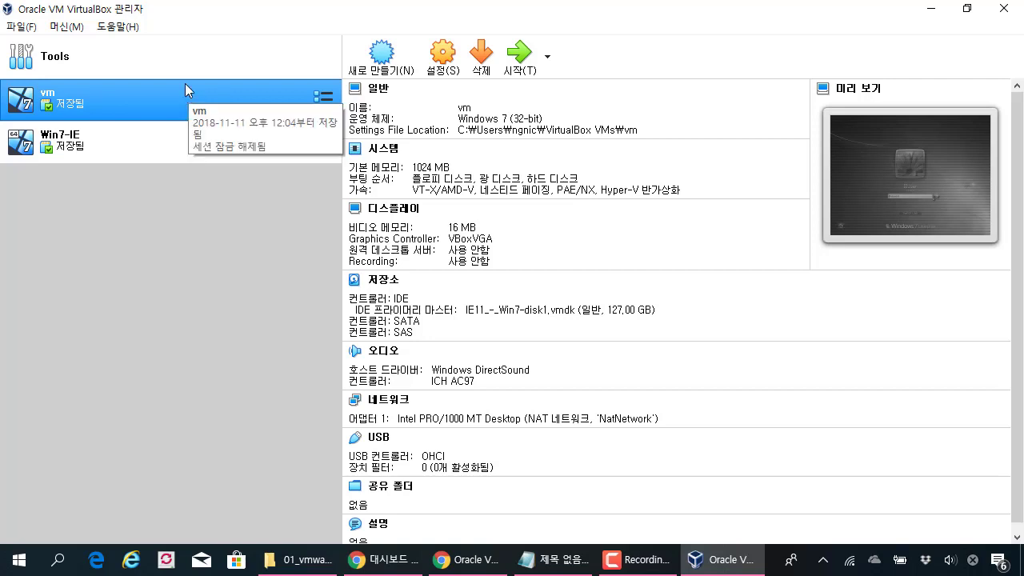
{"action": "left_click", "coordinate": [24, 27]}
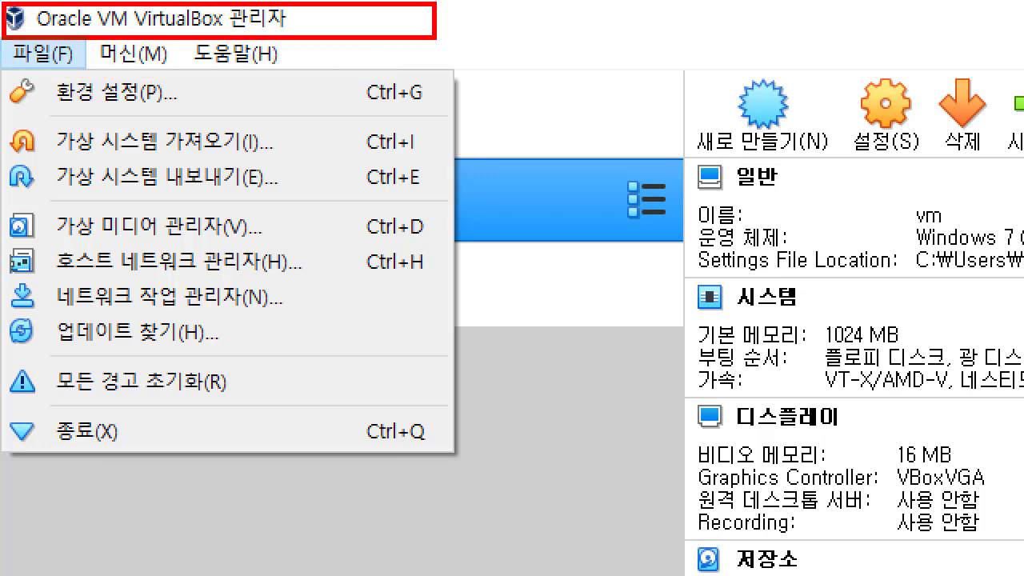
{"action": "left_click_drag", "start_coordinate": [120, 120], "coordinate": [184, 84]}
{"action": "key", "text": "Escape"}
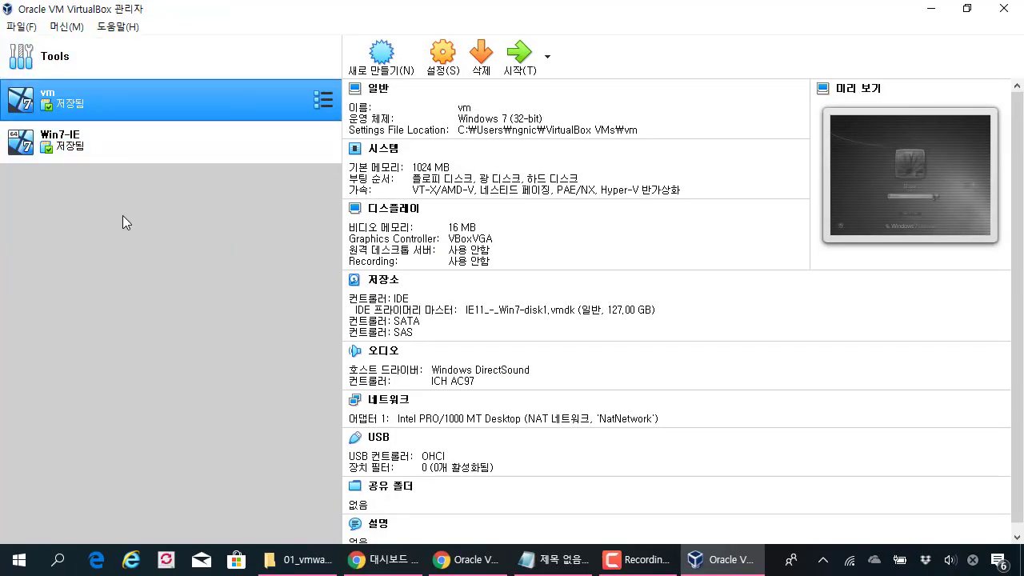
{"action": "right_click", "coordinate": [127, 103]}
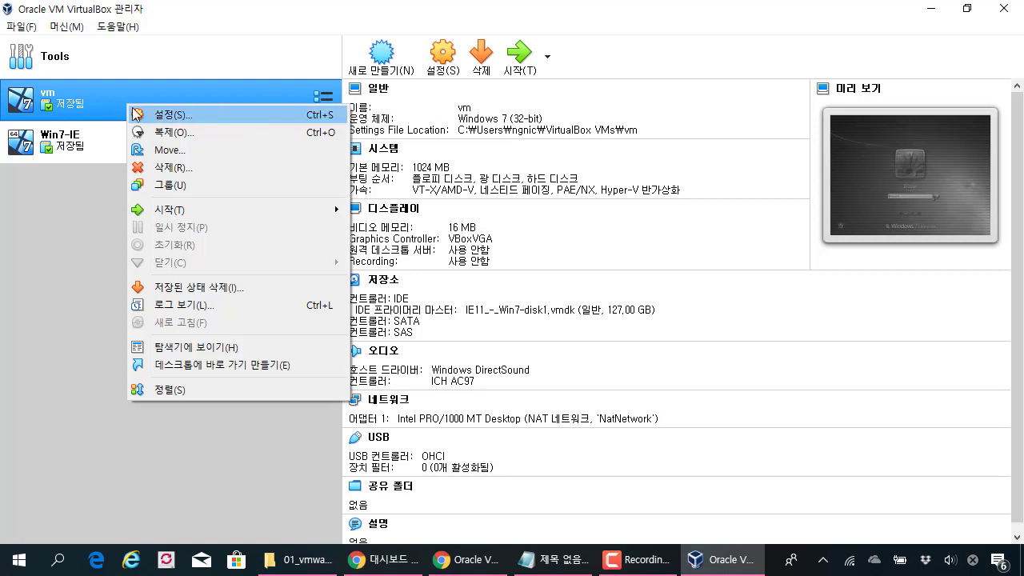
{"action": "left_click", "coordinate": [72, 205]}
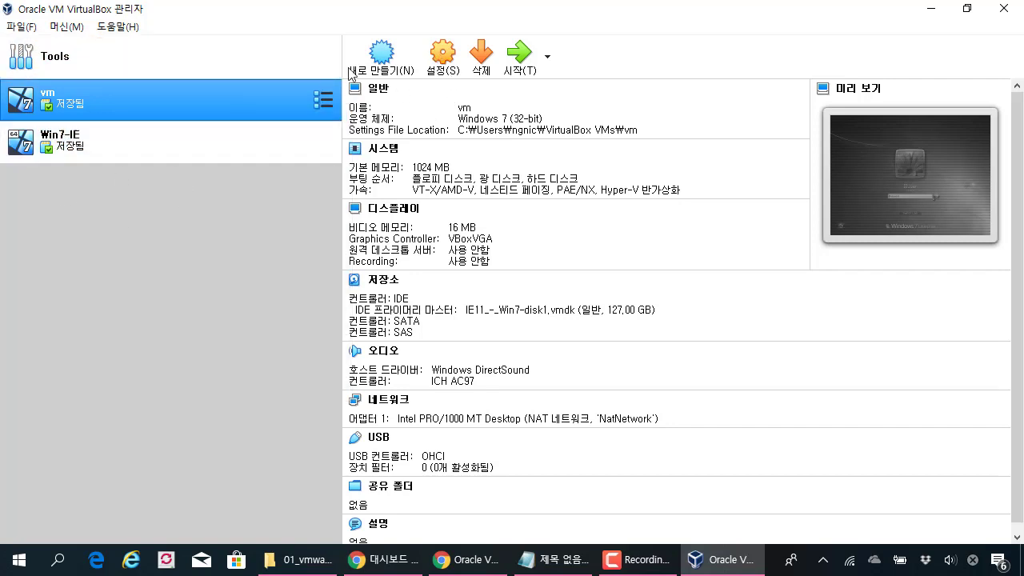
{"action": "left_click_drag", "start_coordinate": [402, 16], "coordinate": [661, 38]}
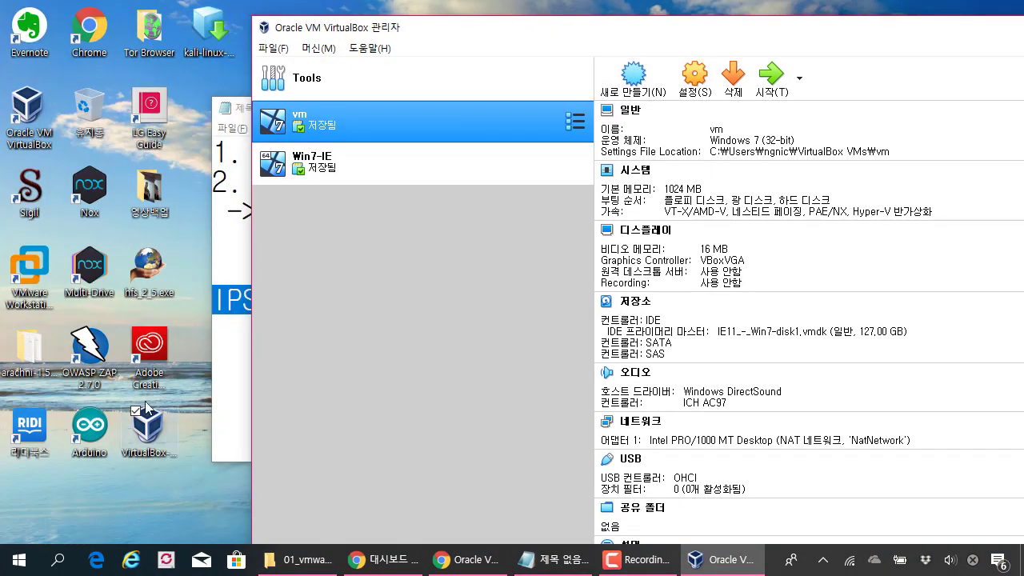
Step: Start File > 가상 시스템 가져오기 and pick kali-linux-2019.1-vbox-amd64.ova from the Desktop
{"action": "left_click", "coordinate": [218, 70]}
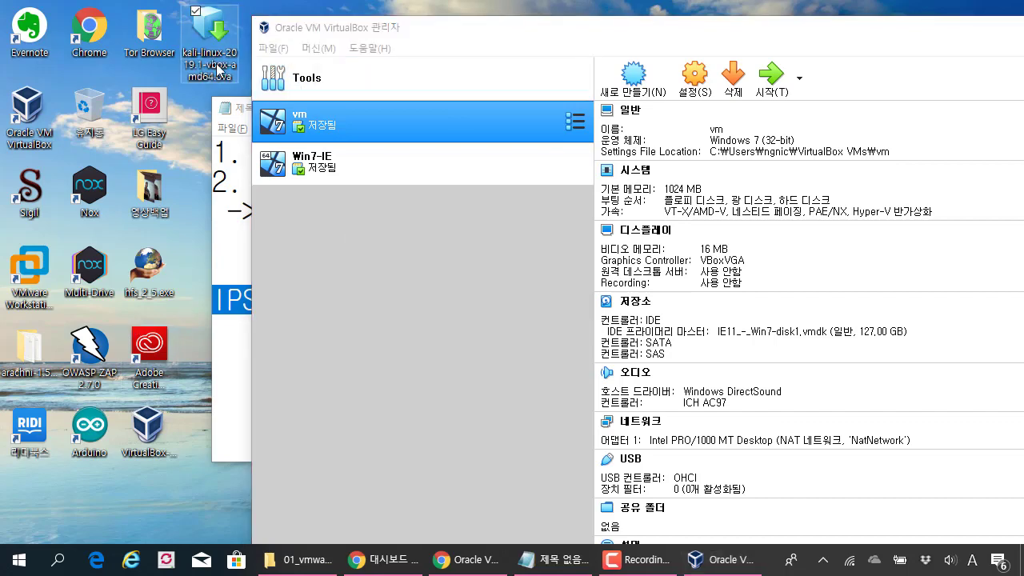
{"action": "left_click", "coordinate": [273, 49]}
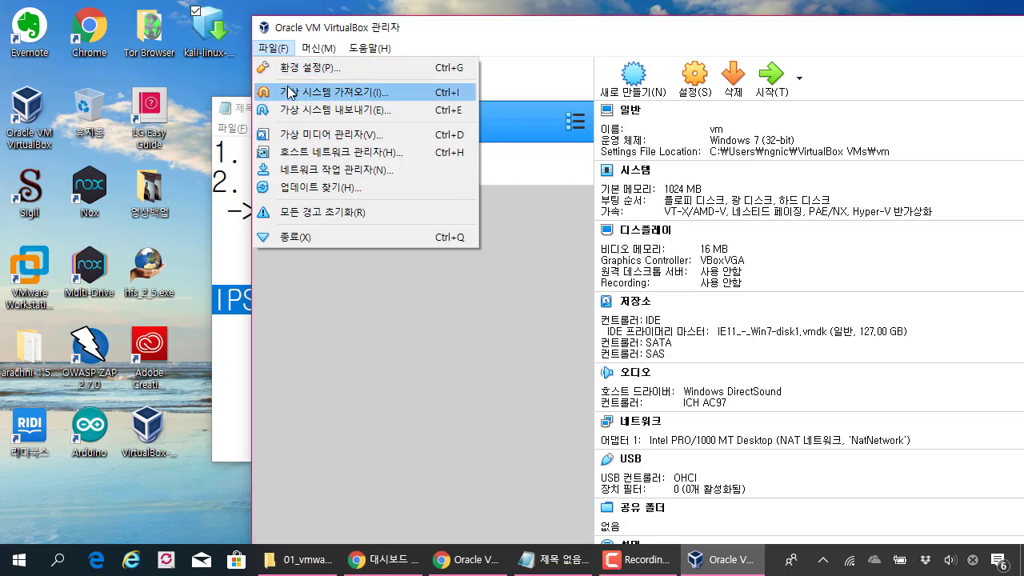
{"action": "left_click", "coordinate": [351, 93]}
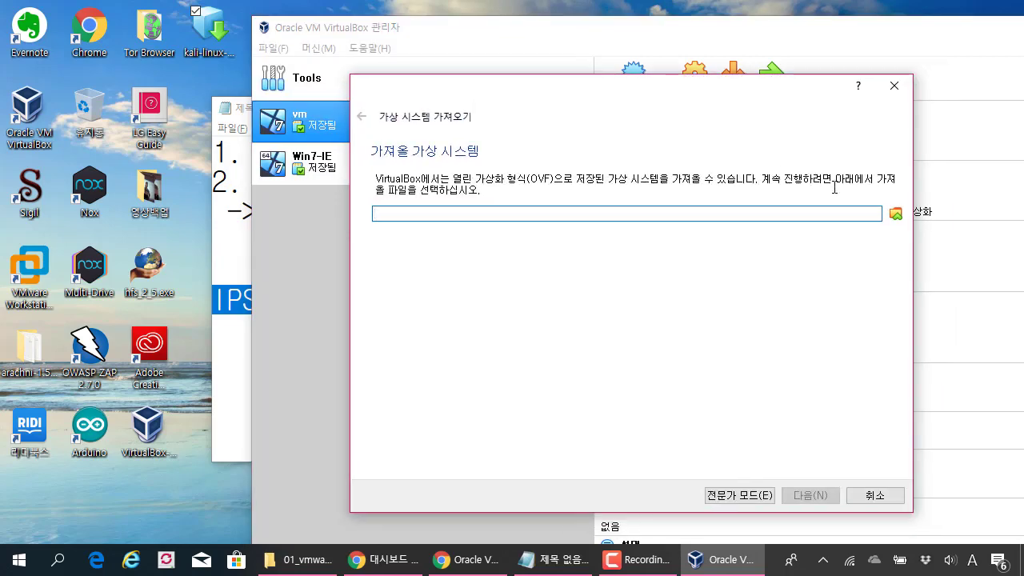
{"action": "left_click", "coordinate": [895, 214]}
{"action": "scroll", "coordinate": [439, 233], "scroll_direction": "down", "scroll_amount": 5}
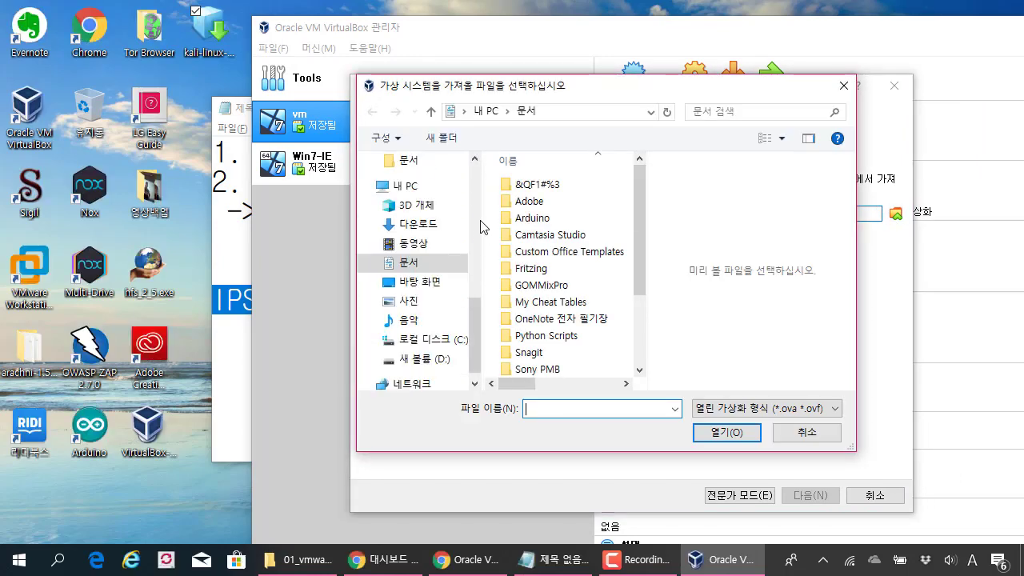
{"action": "left_click", "coordinate": [435, 283]}
{"action": "left_click_drag", "start_coordinate": [644, 274], "coordinate": [645, 362]}
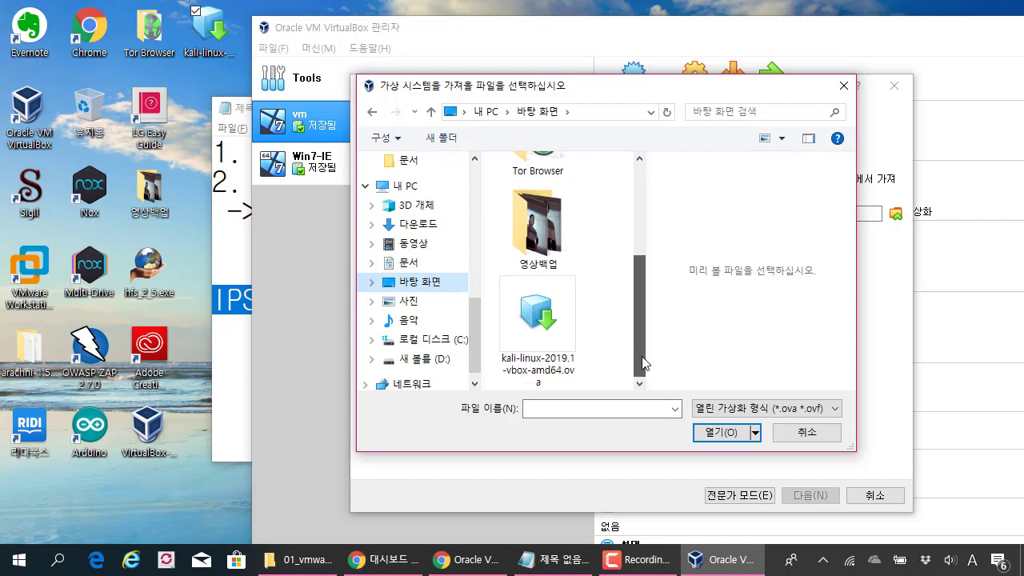
{"action": "double_click", "coordinate": [536, 320]}
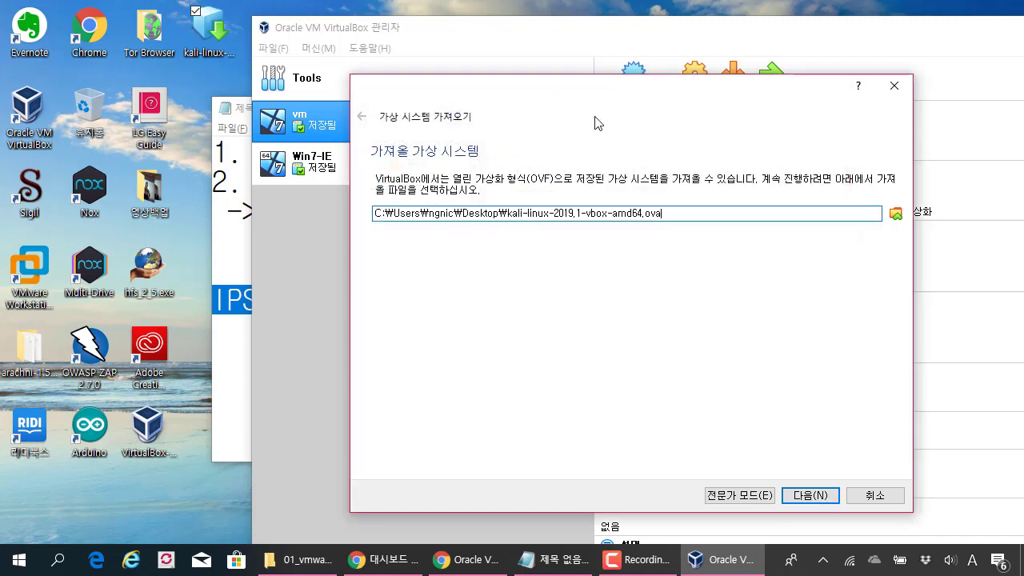
{"action": "left_click_drag", "start_coordinate": [578, 95], "coordinate": [475, 68]}
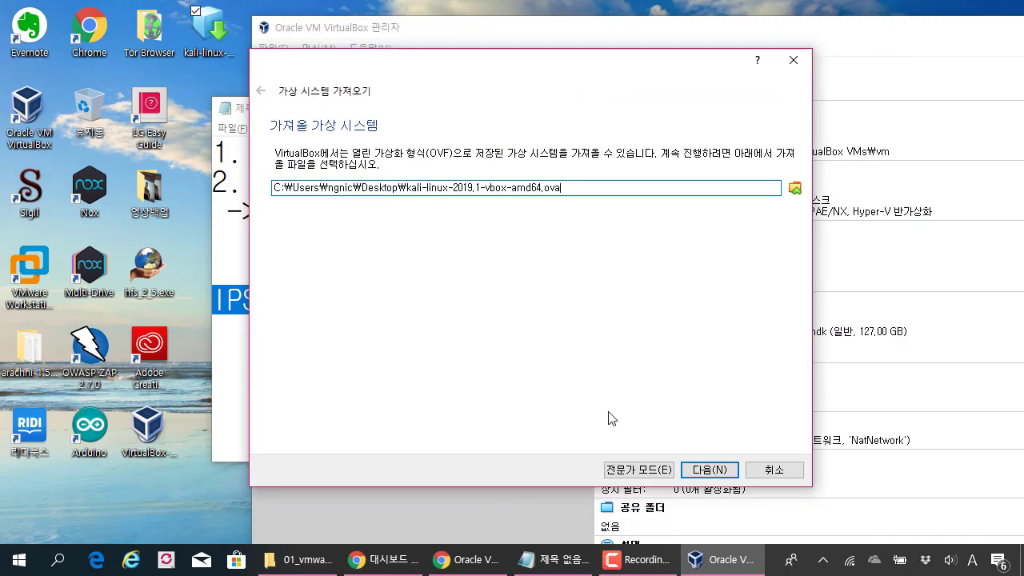
Step: Open the appliance settings and review the base folder and MAC Address Policy, leaving both unchanged
{"action": "left_click", "coordinate": [709, 472]}
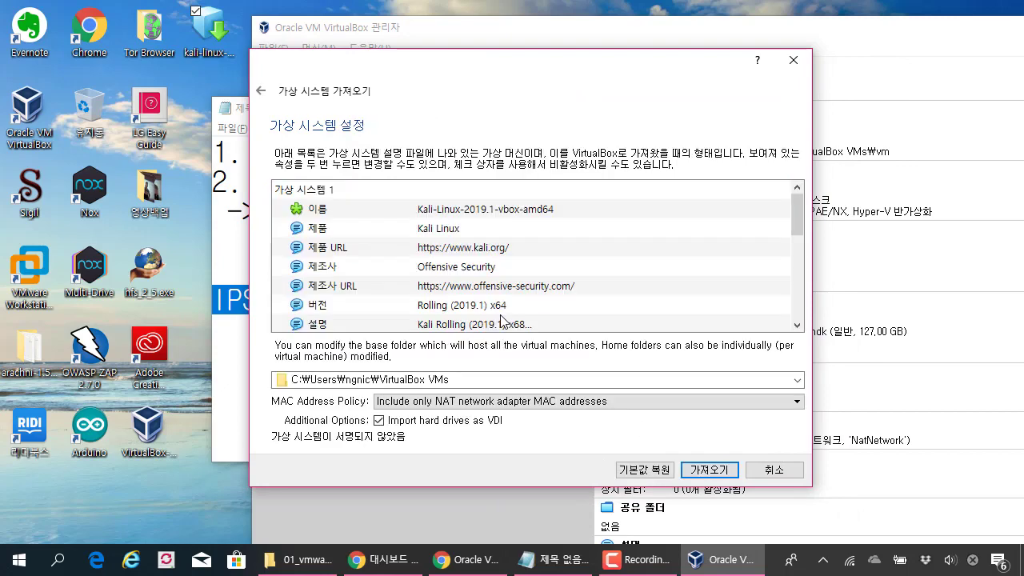
{"action": "mouse_move", "coordinate": [433, 379]}
{"action": "left_mouse_down"}
{"action": "mouse_move", "coordinate": [264, 391]}
{"action": "mouse_move", "coordinate": [473, 397]}
{"action": "left_mouse_up"}
{"action": "left_click_drag", "start_coordinate": [718, 334], "coordinate": [745, 330]}
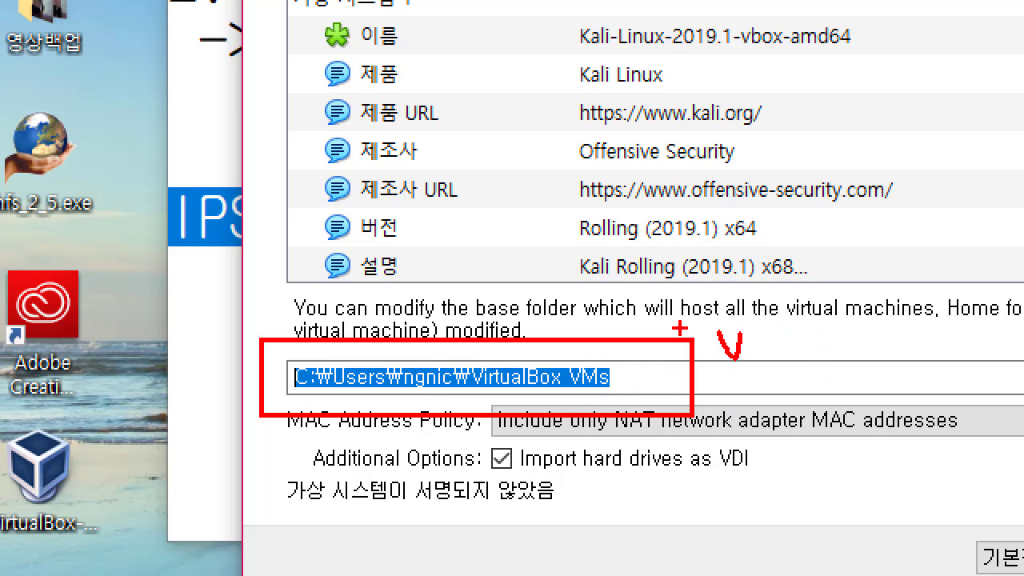
{"action": "key", "text": "Escape"}
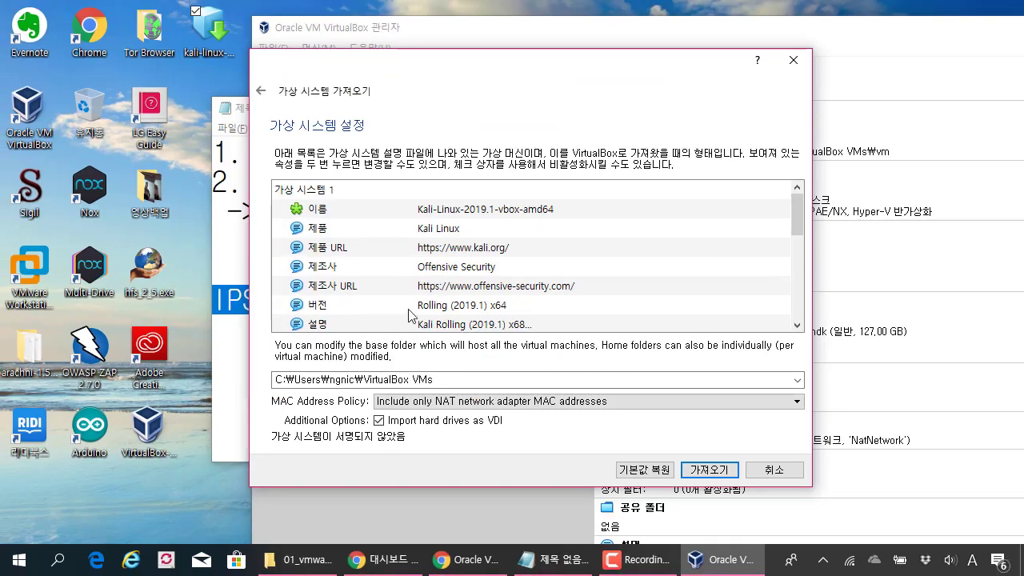
{"action": "left_click_drag", "start_coordinate": [452, 380], "coordinate": [260, 374]}
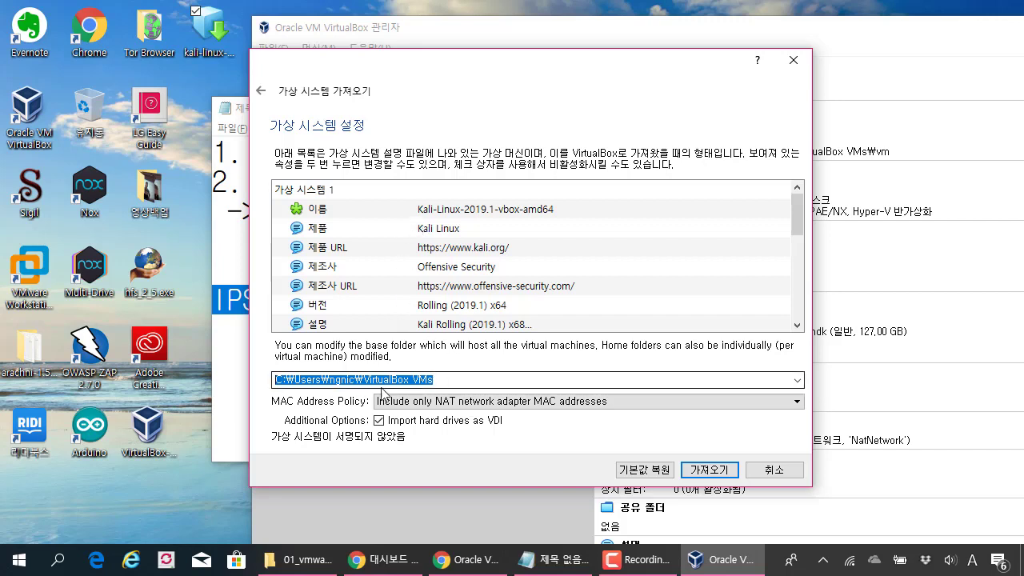
{"action": "left_click", "coordinate": [471, 401]}
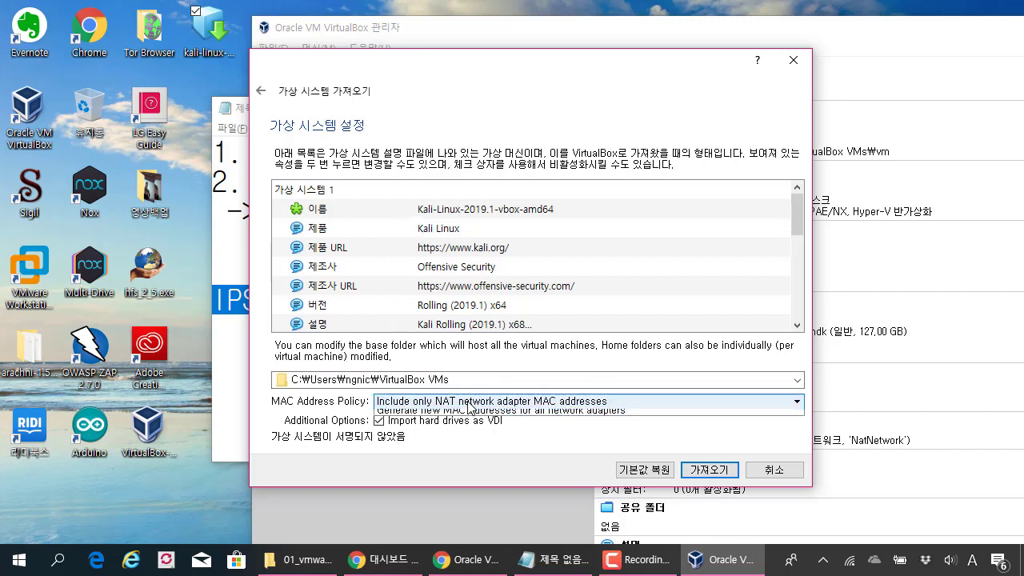
{"action": "left_click", "coordinate": [487, 398]}
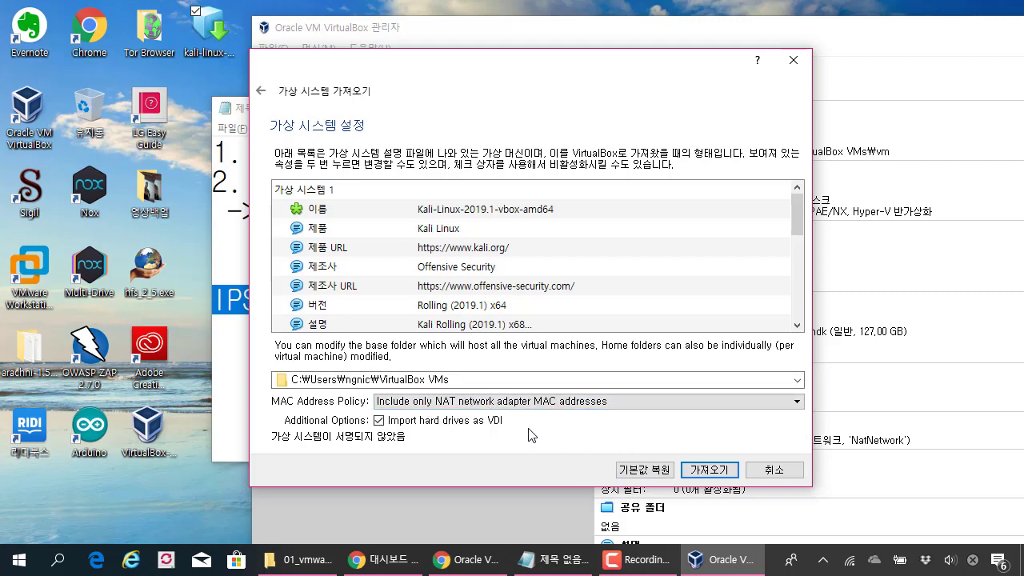
{"action": "left_click", "coordinate": [571, 404]}
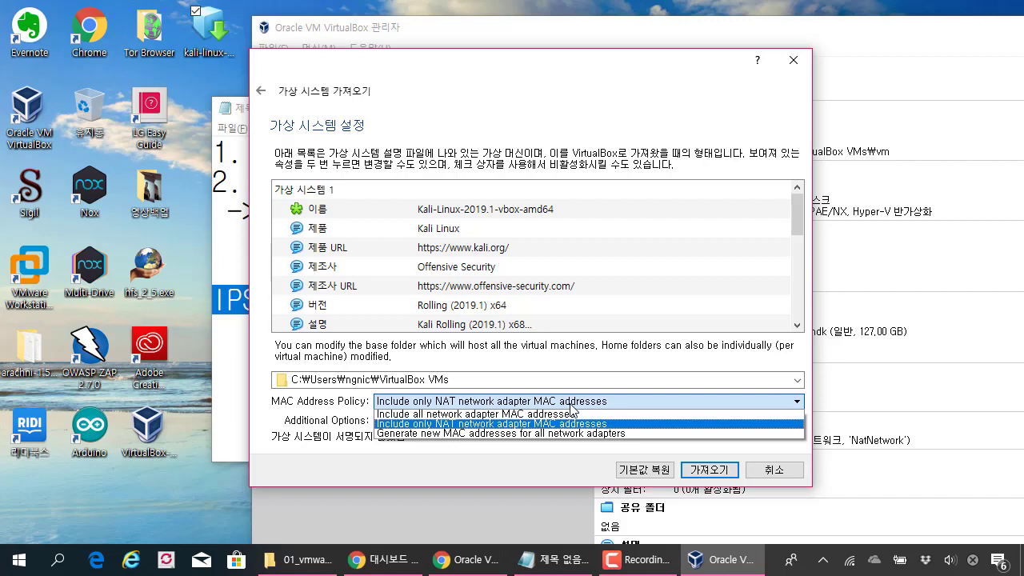
{"action": "left_click", "coordinate": [573, 407]}
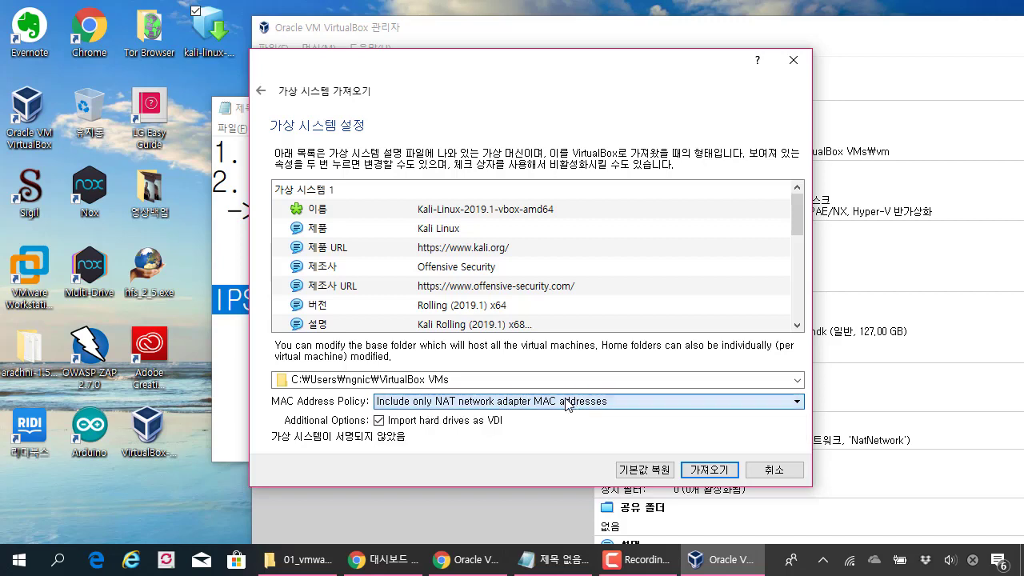
Step: Start importing the Kali appliance and move the progress window aside while disks copy
{"action": "left_click", "coordinate": [724, 471]}
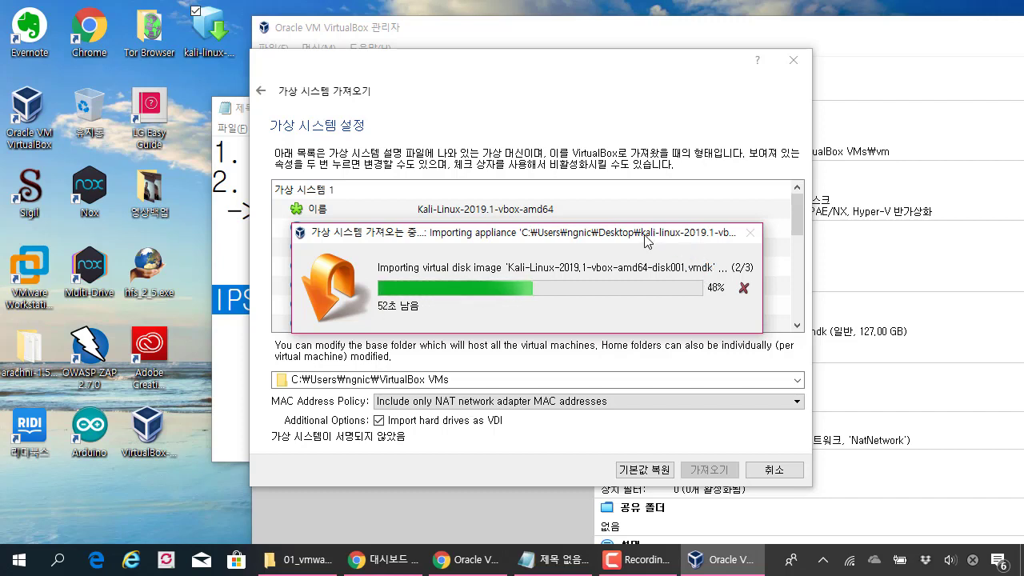
{"action": "left_click_drag", "start_coordinate": [638, 232], "coordinate": [601, 169]}
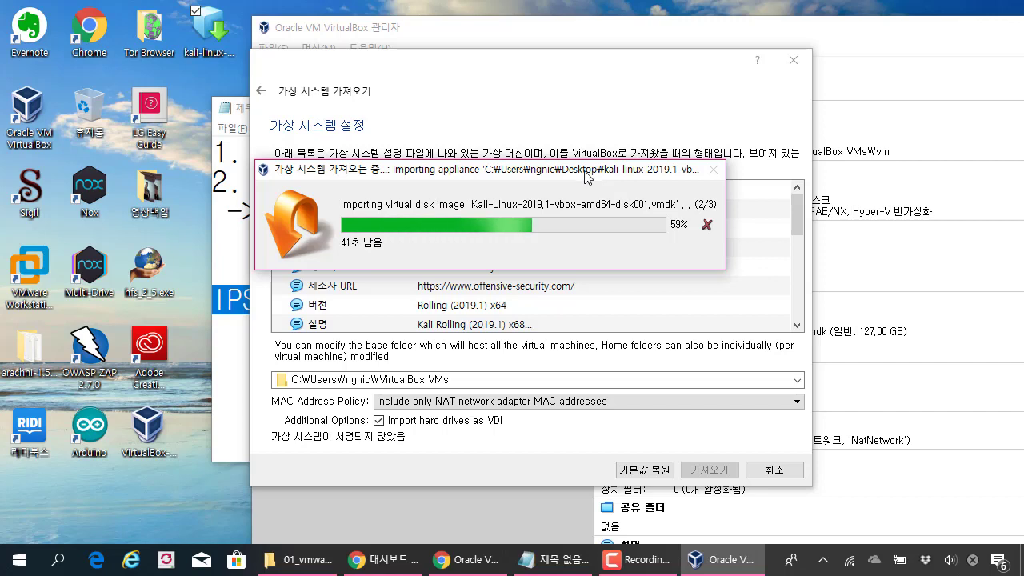
{"action": "left_click_drag", "start_coordinate": [604, 176], "coordinate": [552, 178]}
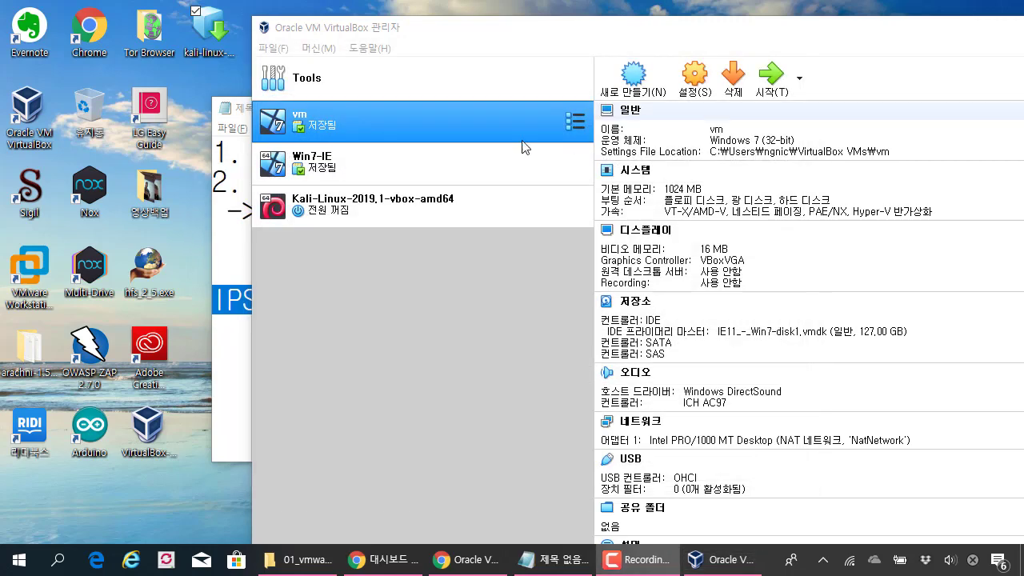
Step: Maximize the manager and select Kali-Linux-2019.1-vbox-amd64 to view its details
{"action": "double_click", "coordinate": [431, 28]}
{"action": "left_click", "coordinate": [199, 178]}
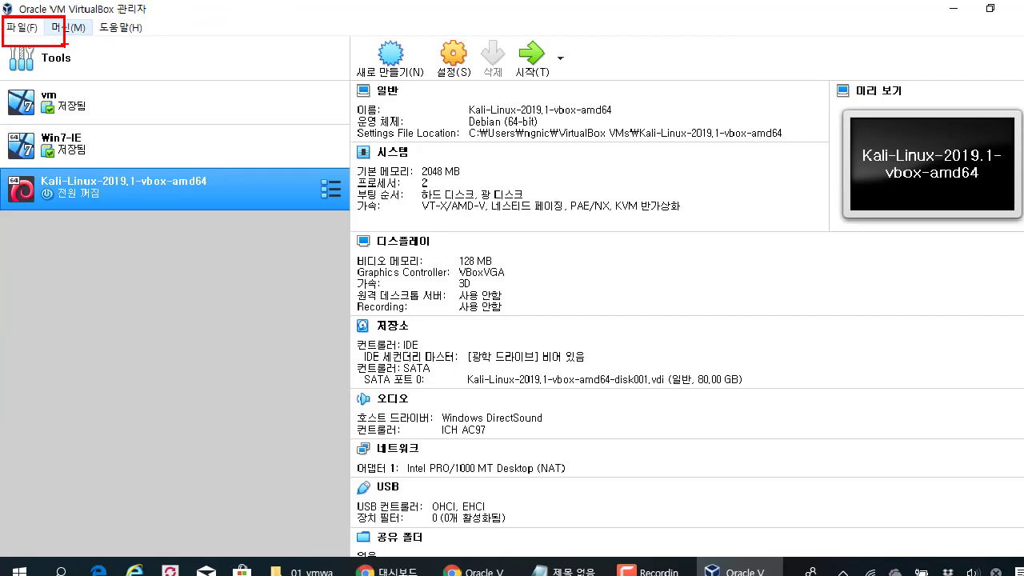
{"action": "left_click", "coordinate": [30, 28]}
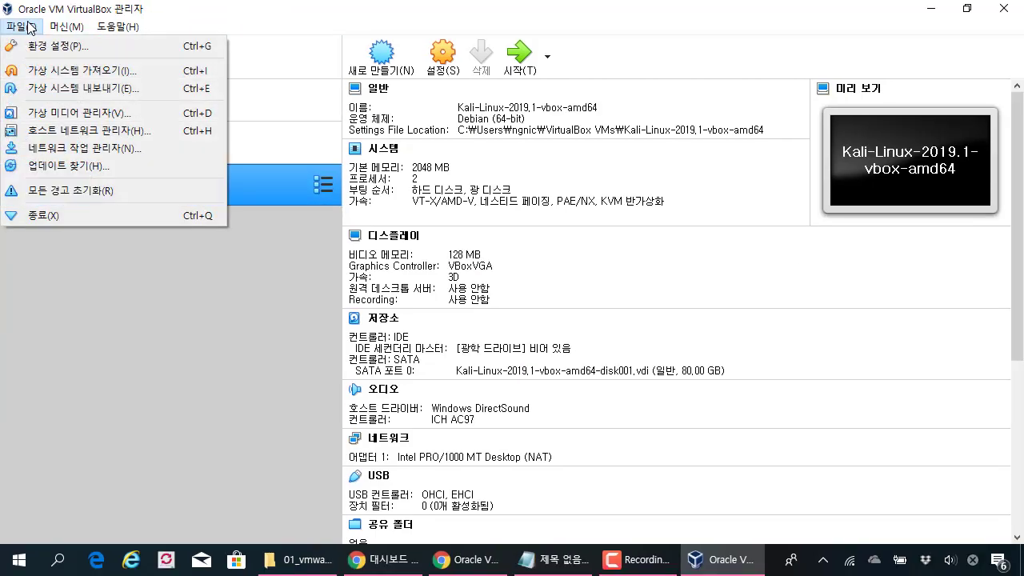
Step: Delete the existing NatNetwork from the Network page of the VirtualBox preferences
{"action": "left_click", "coordinate": [60, 51]}
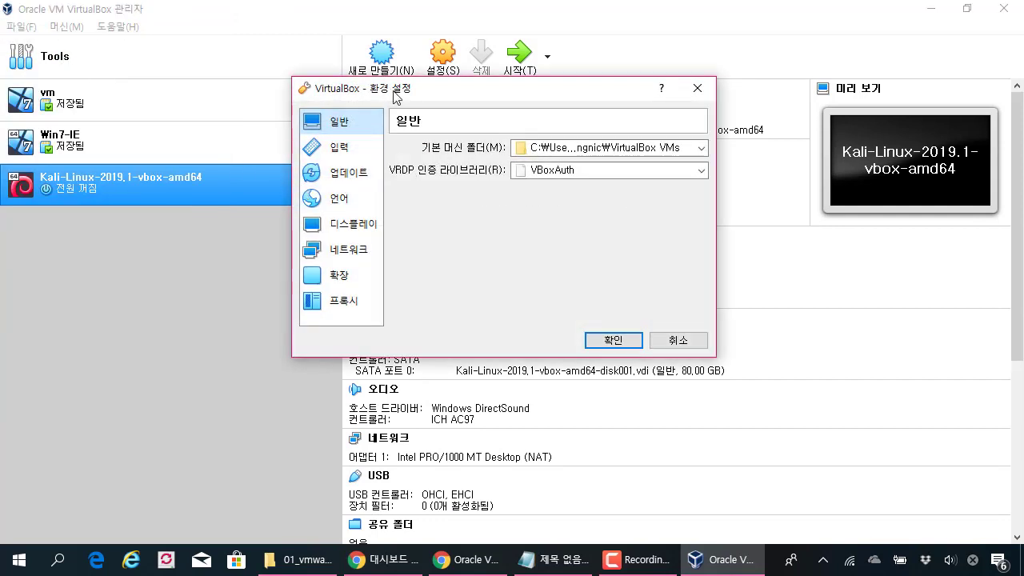
{"action": "left_click_drag", "start_coordinate": [395, 96], "coordinate": [341, 88]}
{"action": "left_click", "coordinate": [296, 244]}
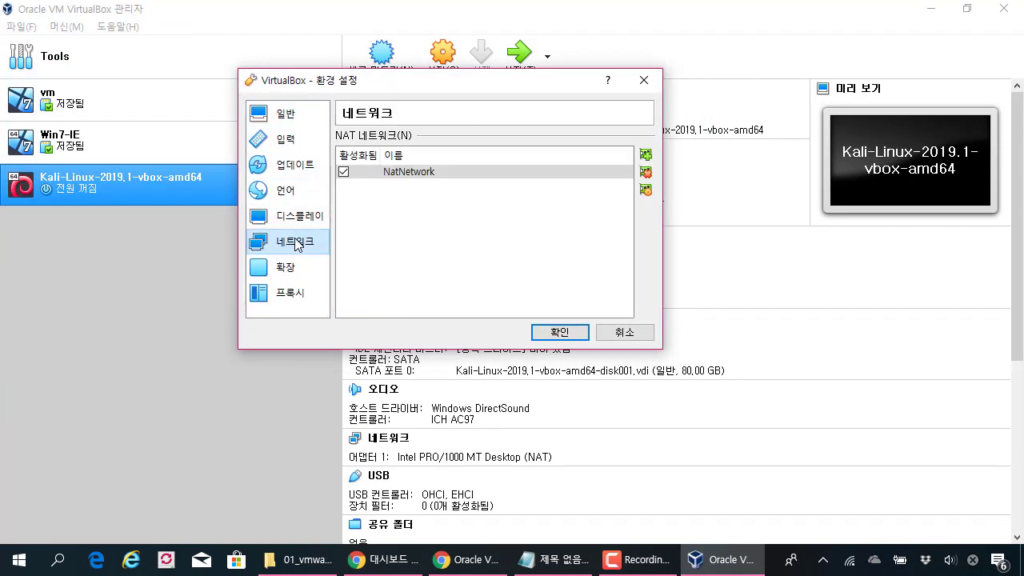
{"action": "left_click", "coordinate": [416, 179]}
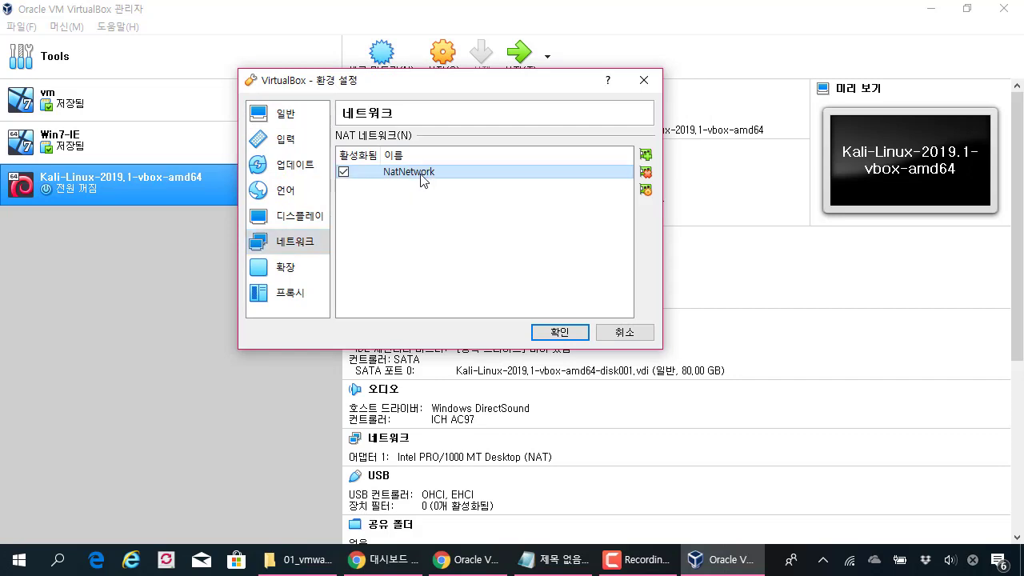
{"action": "left_click", "coordinate": [646, 172]}
{"action": "left_click", "coordinate": [435, 285]}
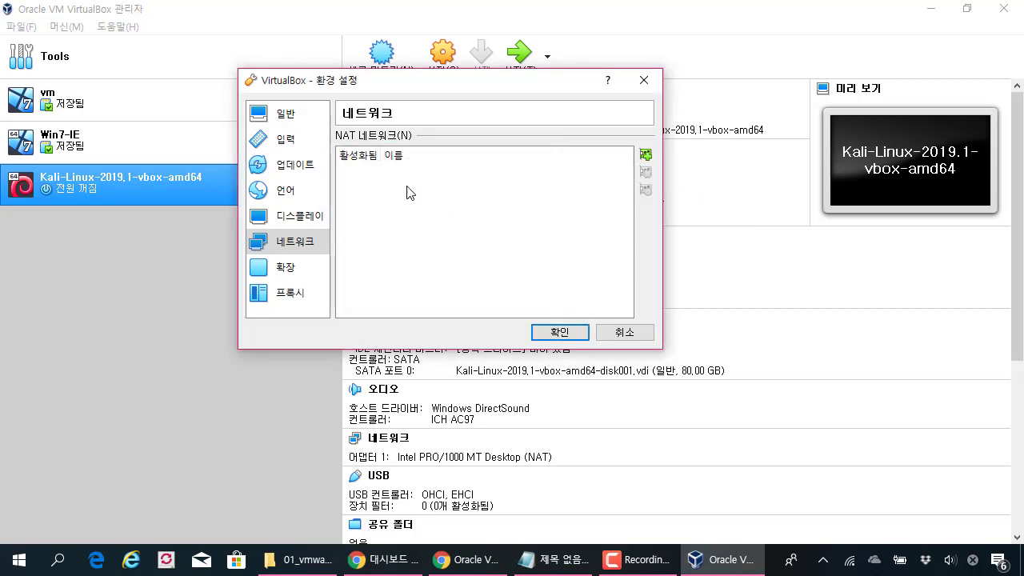
Step: Add a new NAT network and save the preferences with 확인
{"action": "left_click_drag", "start_coordinate": [342, 80], "coordinate": [361, 80]}
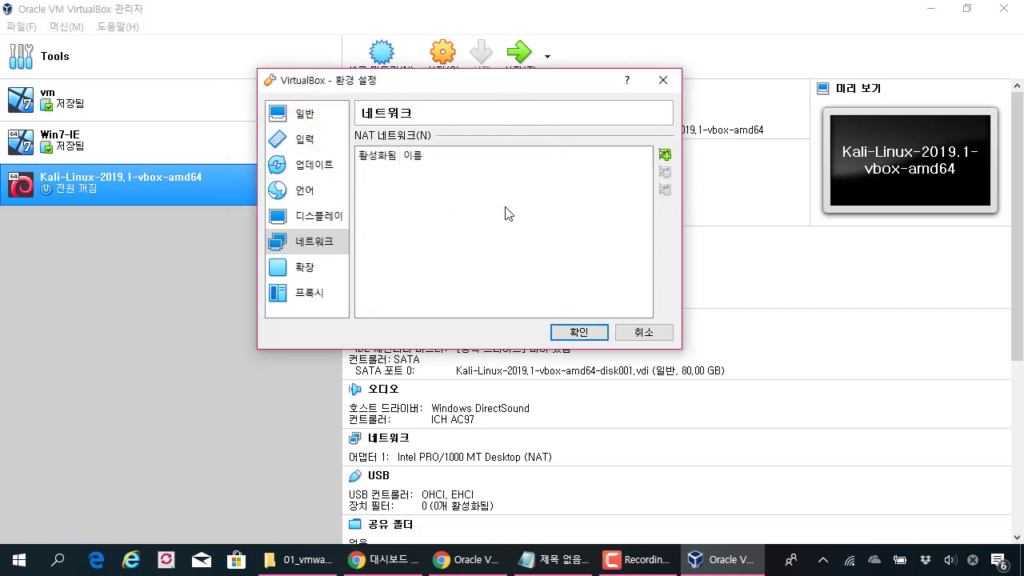
{"action": "left_click", "coordinate": [666, 156]}
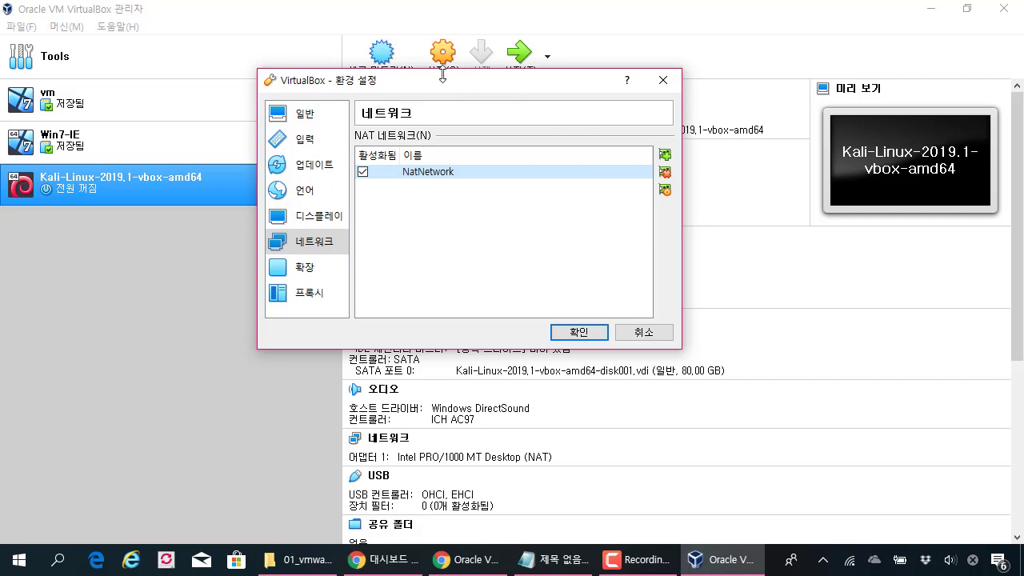
{"action": "left_click_drag", "start_coordinate": [514, 83], "coordinate": [518, 82]}
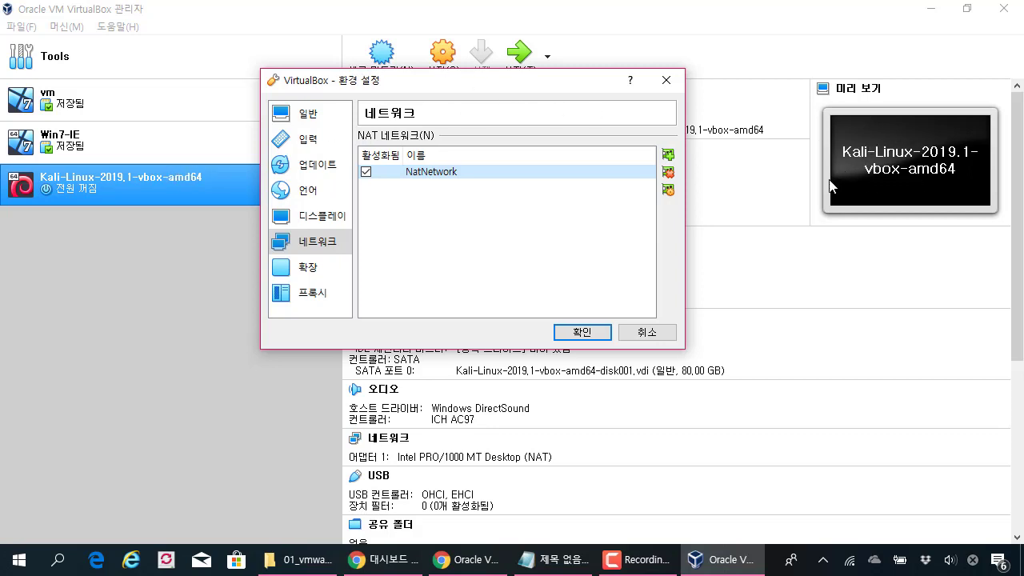
{"action": "mouse_move", "coordinate": [395, 160]}
{"action": "left_mouse_down"}
{"action": "mouse_move", "coordinate": [480, 181]}
{"action": "mouse_move", "coordinate": [527, 146]}
{"action": "left_mouse_up"}
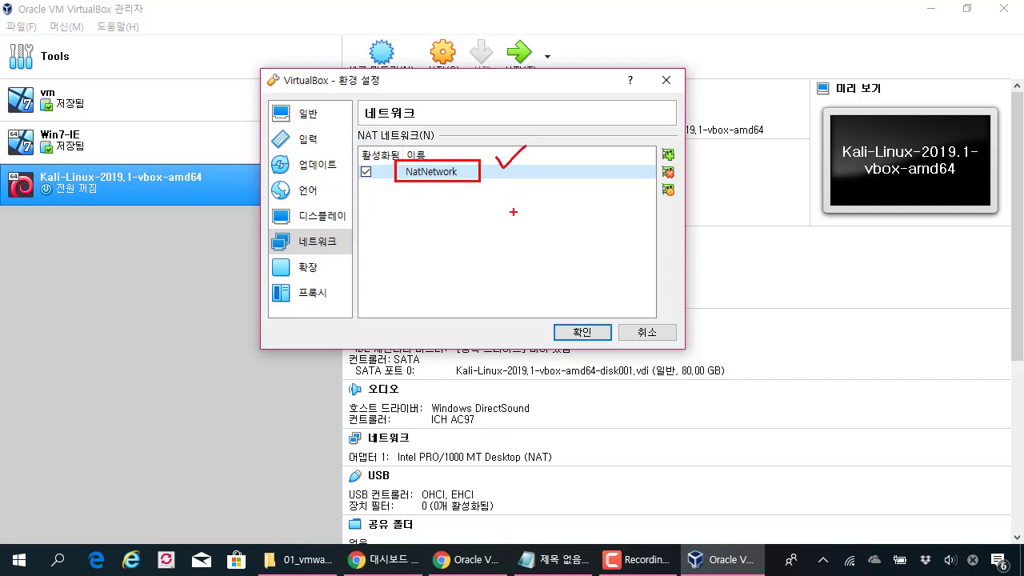
{"action": "left_click", "coordinate": [583, 332]}
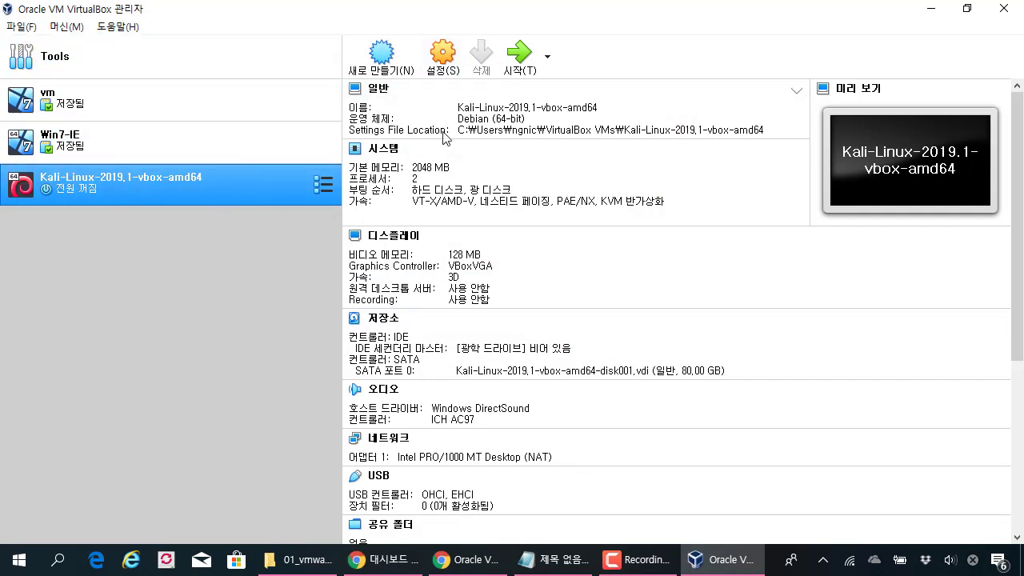
Step: Attach the Kali VM's first network adapter to NAT Network 'NatNetwork' and expand its advanced options
{"action": "left_click", "coordinate": [444, 72]}
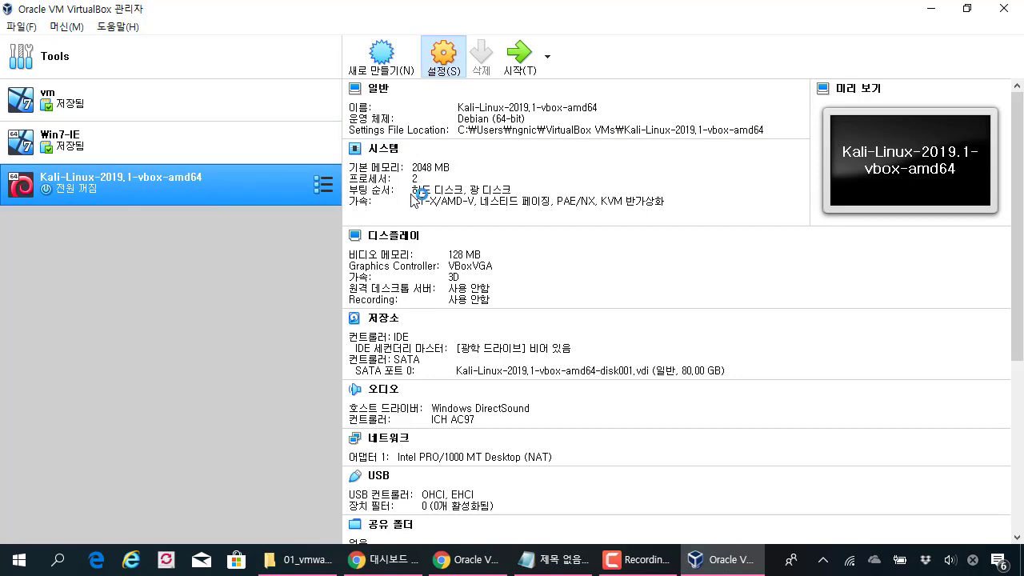
{"action": "left_click_drag", "start_coordinate": [414, 90], "coordinate": [531, 58]}
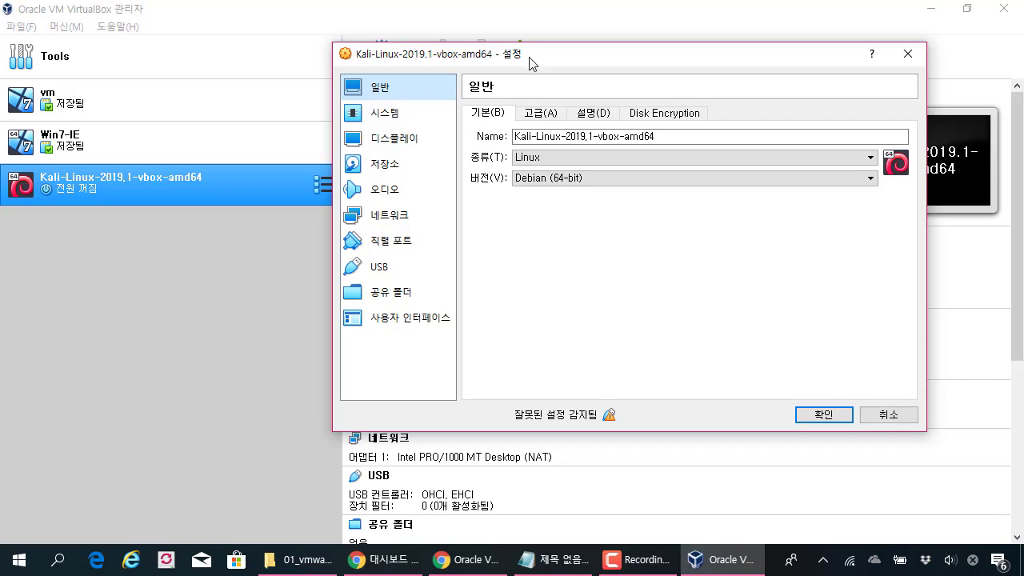
{"action": "left_click", "coordinate": [404, 217]}
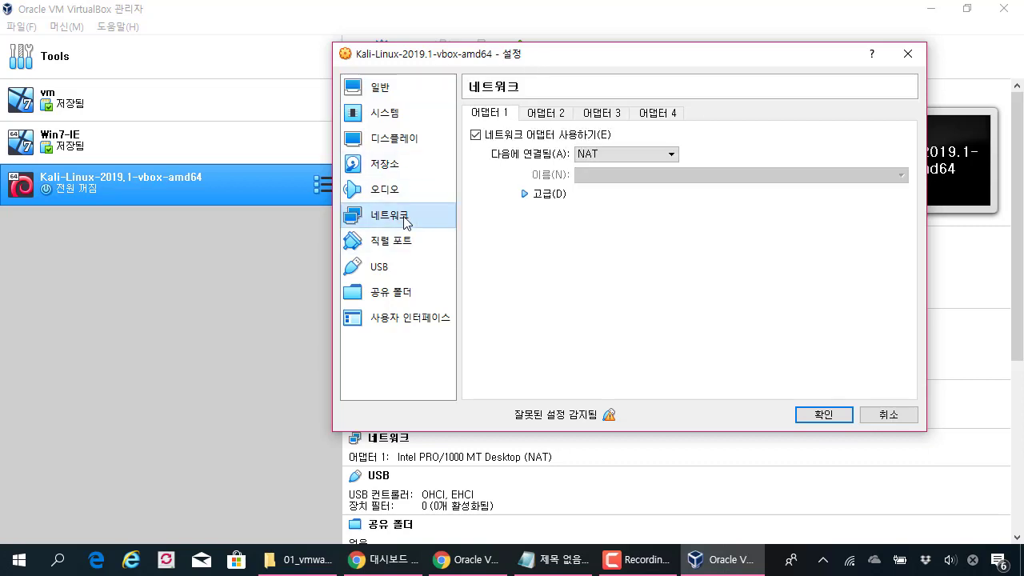
{"action": "left_click", "coordinate": [616, 156]}
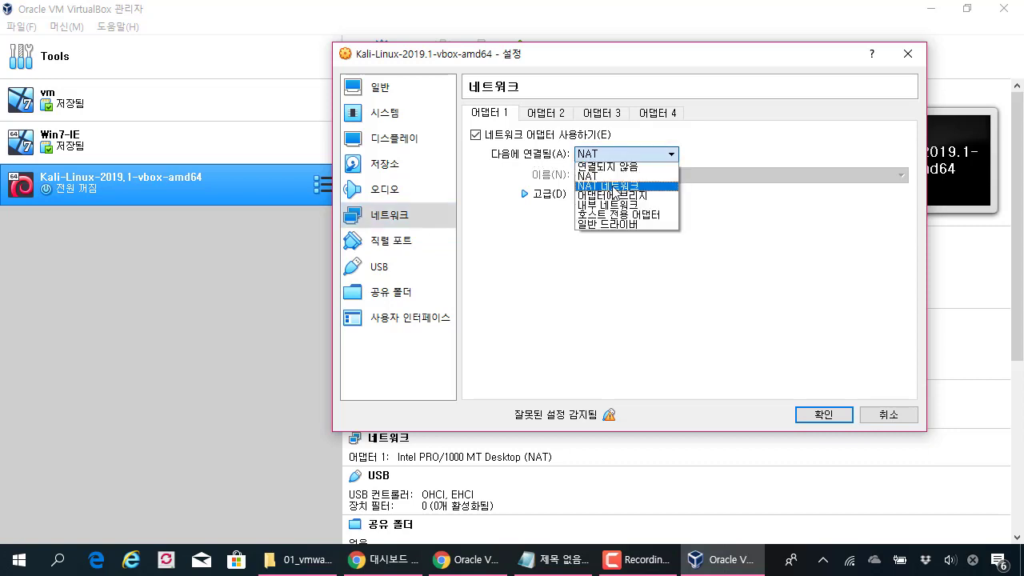
{"action": "left_click", "coordinate": [614, 187]}
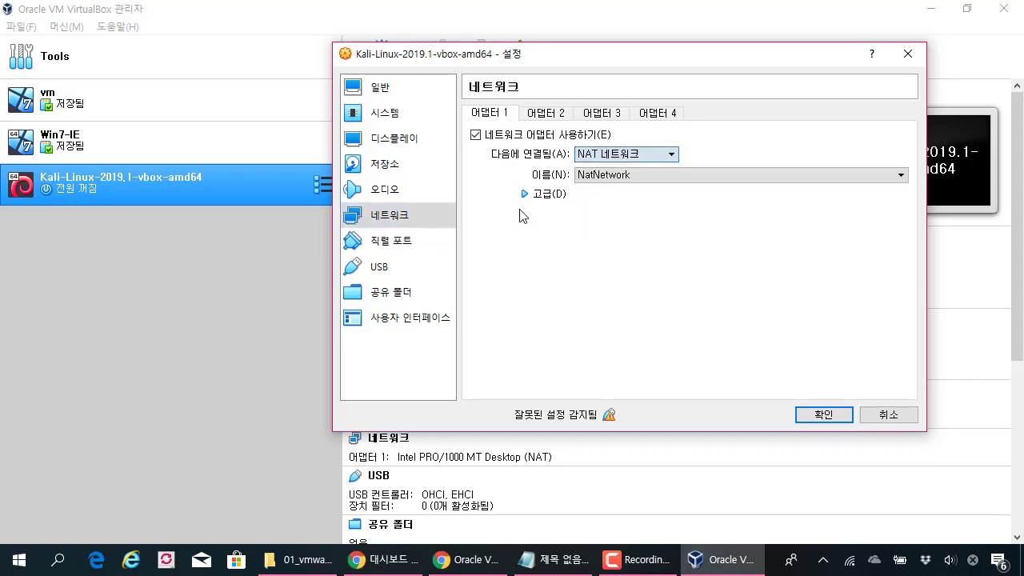
{"action": "left_click", "coordinate": [617, 176]}
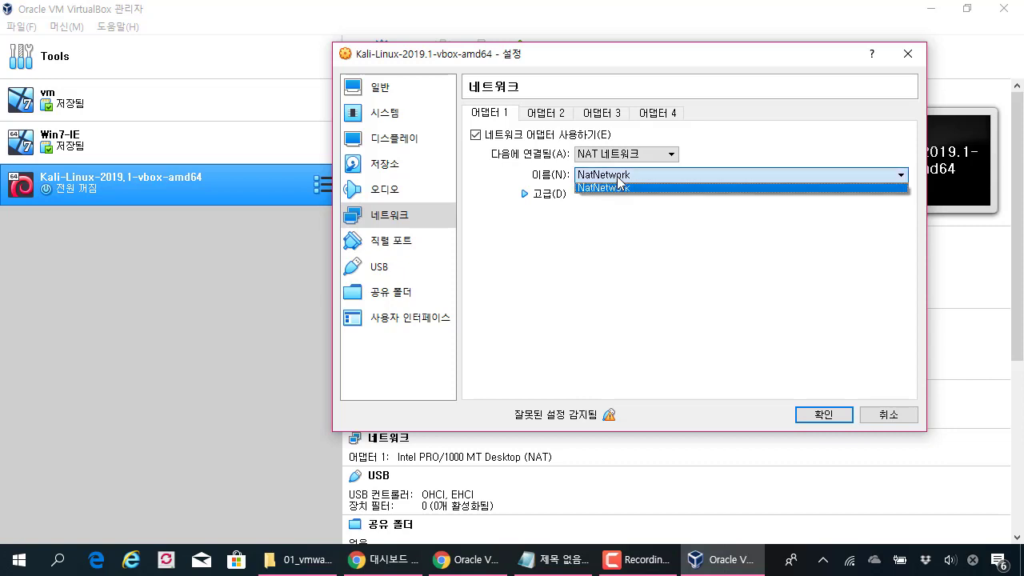
{"action": "left_click", "coordinate": [524, 195]}
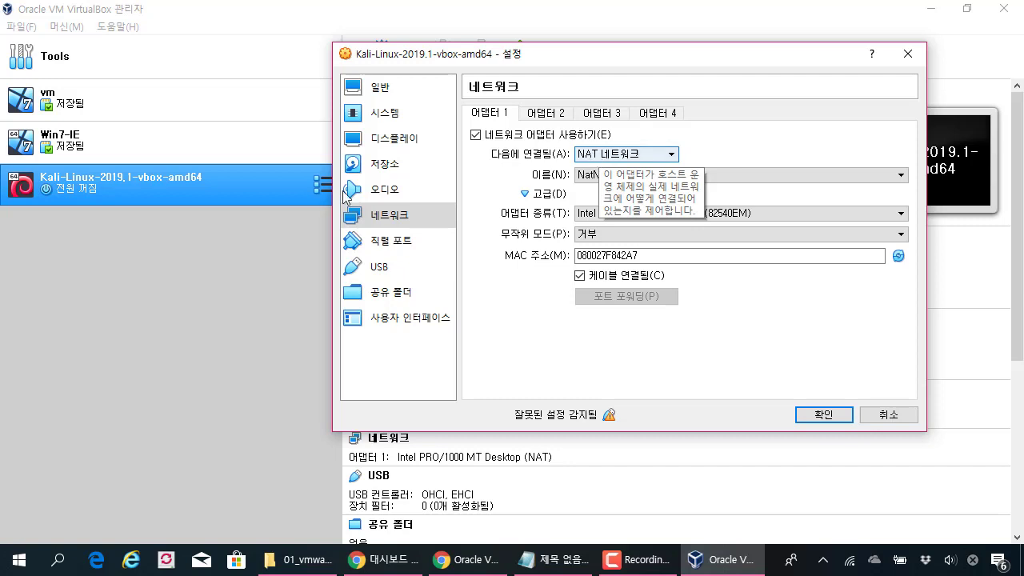
{"action": "left_click", "coordinate": [381, 292]}
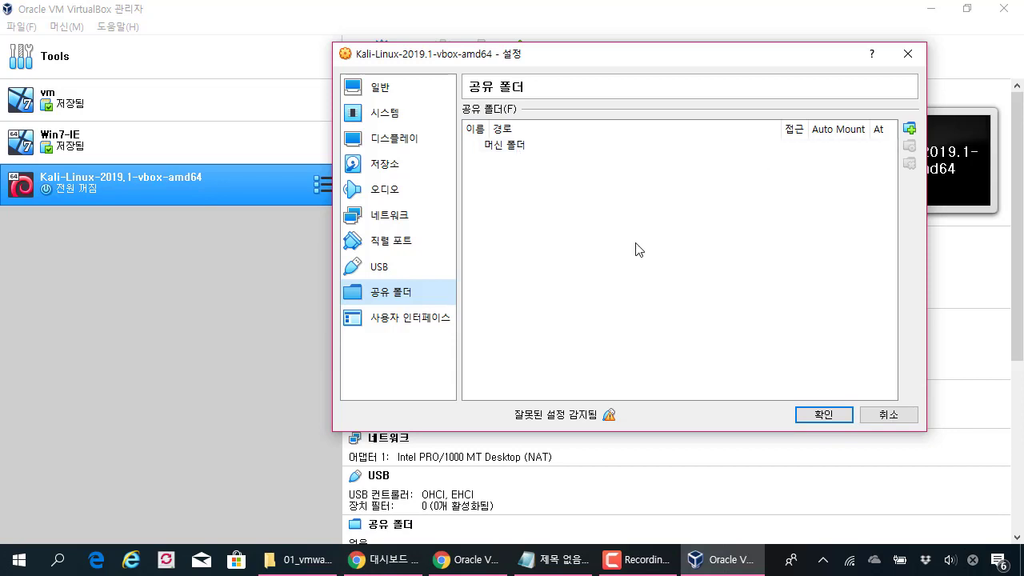
Step: Start adding a new machine shared folder and browse for a folder path via Other
{"action": "left_click_drag", "start_coordinate": [621, 62], "coordinate": [606, 46]}
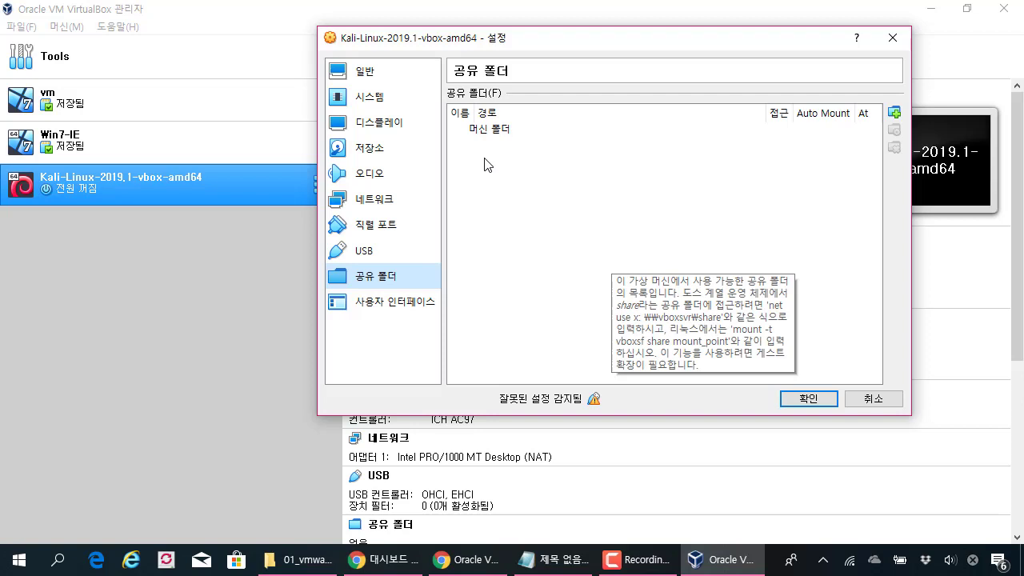
{"action": "left_click", "coordinate": [654, 192]}
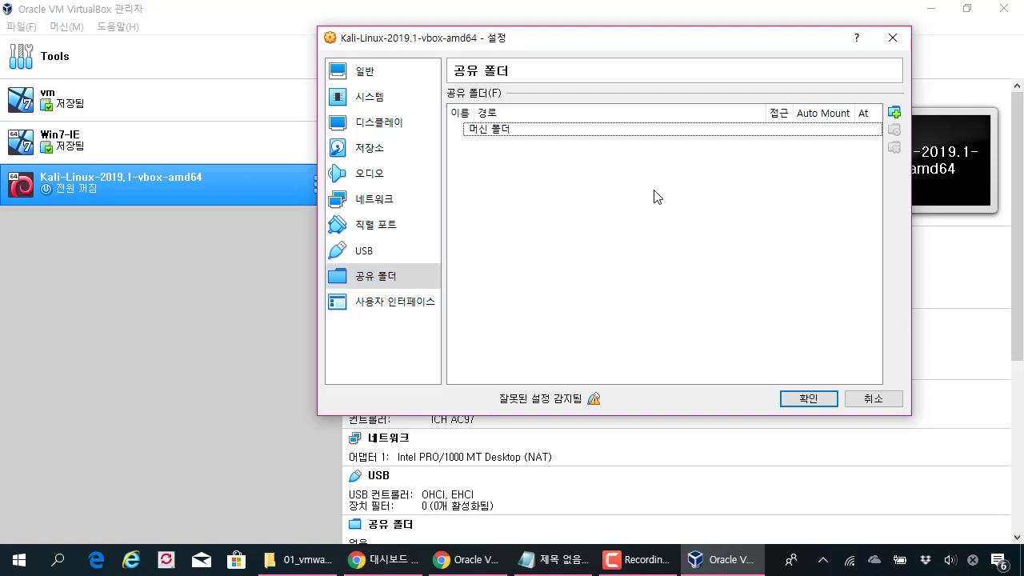
{"action": "left_click", "coordinate": [894, 113]}
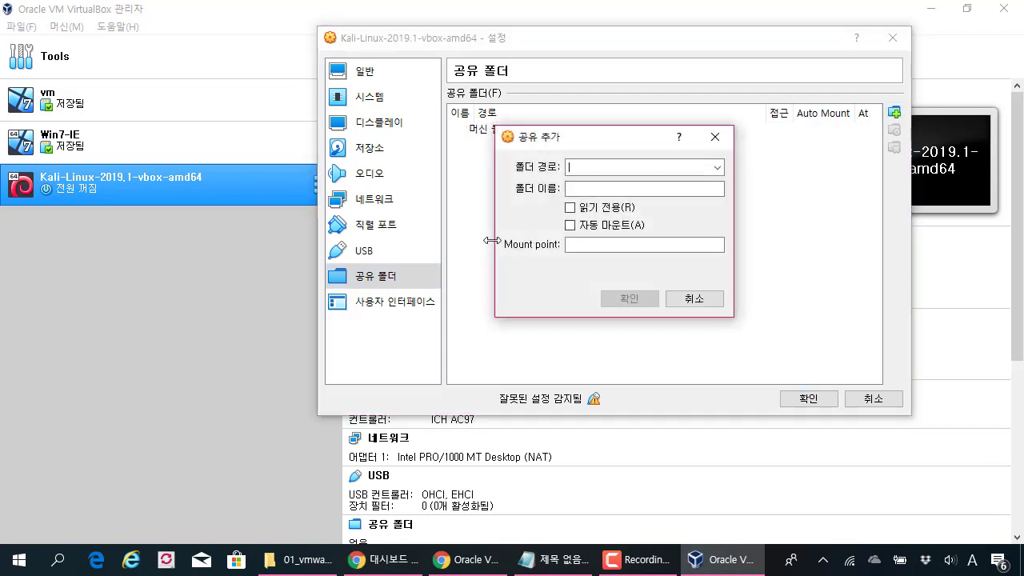
{"action": "left_click", "coordinate": [718, 168]}
{"action": "left_click", "coordinate": [706, 168]}
{"action": "left_click", "coordinate": [706, 168]}
{"action": "left_click", "coordinate": [678, 194]}
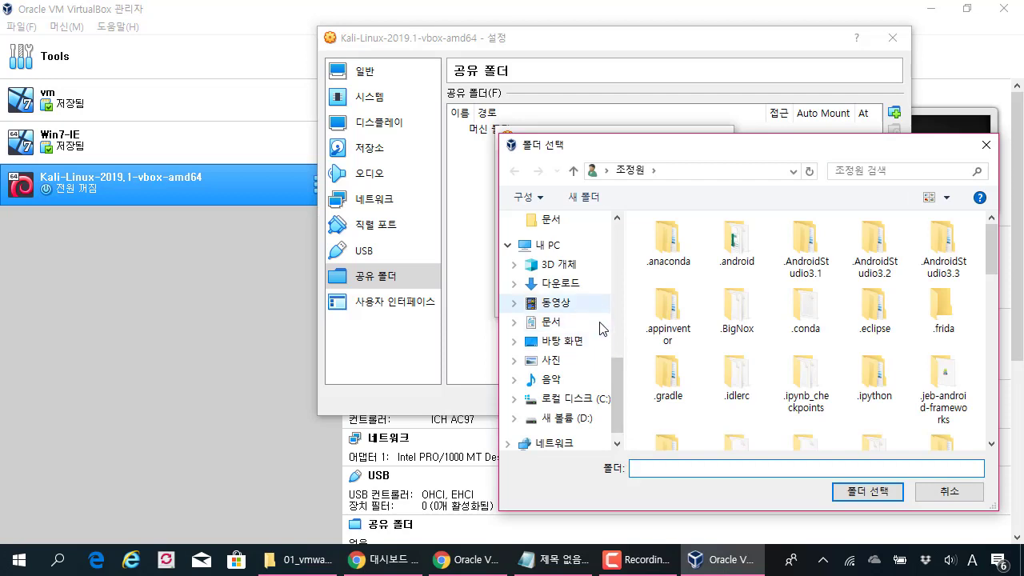
Step: Create a new folder named 'share' on the Desktop
{"action": "mouse_move", "coordinate": [616, 396]}
{"action": "left_mouse_down"}
{"action": "mouse_move", "coordinate": [632, 260]}
{"action": "mouse_move", "coordinate": [621, 387]}
{"action": "left_mouse_up"}
{"action": "left_click", "coordinate": [590, 323]}
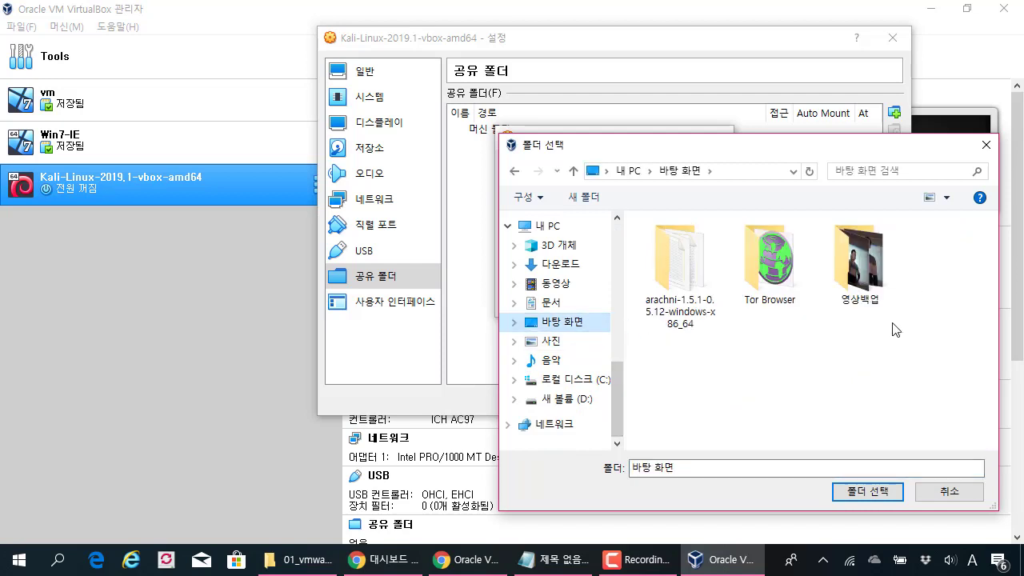
{"action": "right_click", "coordinate": [693, 375]}
{"action": "left_click", "coordinate": [796, 132]}
{"action": "key", "text": "Hangul"}
{"action": "key", "text": "BackSpace"}
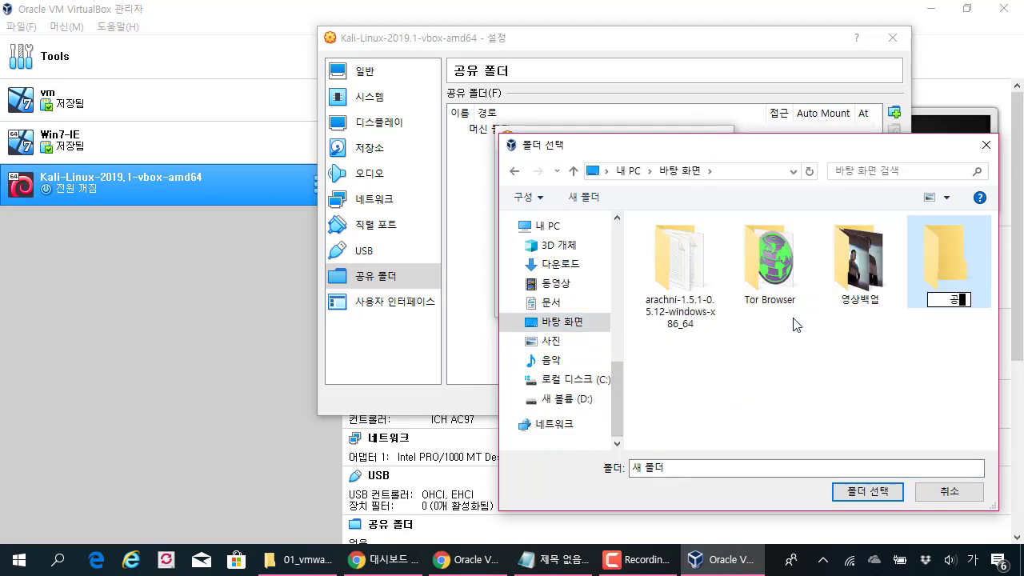
{"action": "key", "text": "Hangul"}
{"action": "type", "text": "shared"}
{"action": "key", "text": "BackSpace"}
{"action": "left_click", "coordinate": [944, 382]}
Step: Use the Desktop 'share' folder as the share path with auto-mount, and add it
{"action": "double_click", "coordinate": [950, 312]}
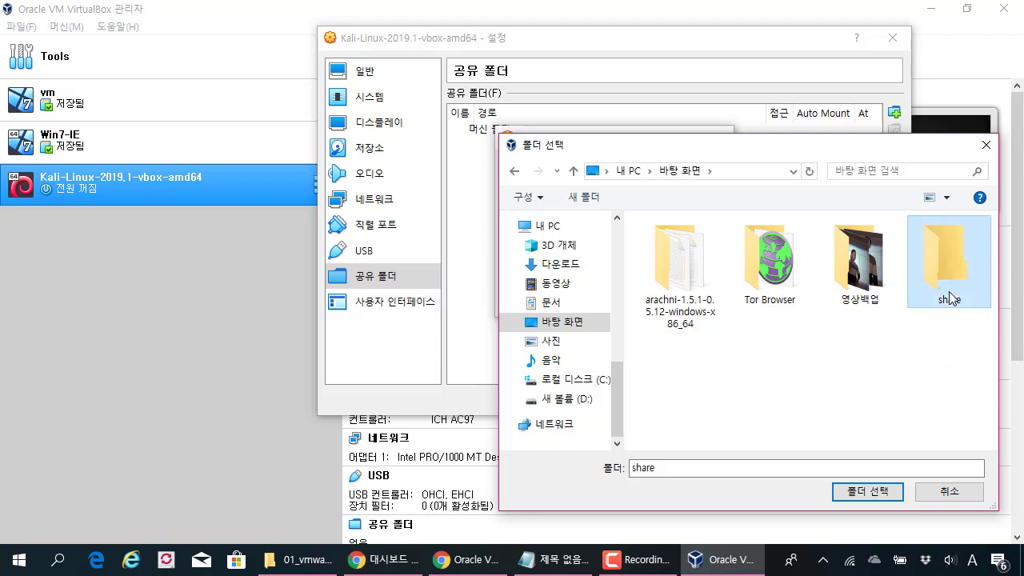
{"action": "left_click", "coordinate": [889, 489]}
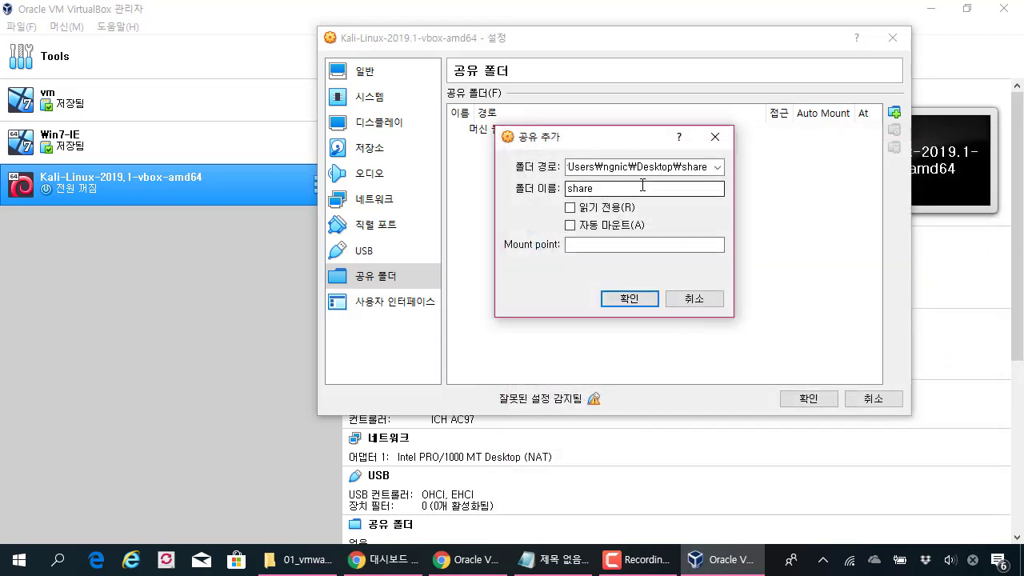
{"action": "left_click", "coordinate": [570, 226]}
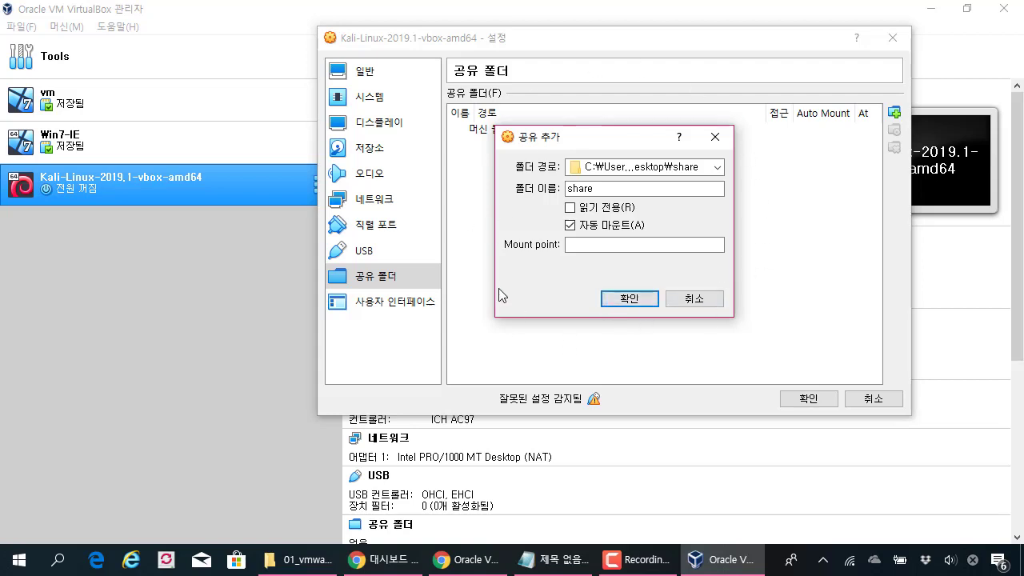
{"action": "left_click", "coordinate": [640, 297]}
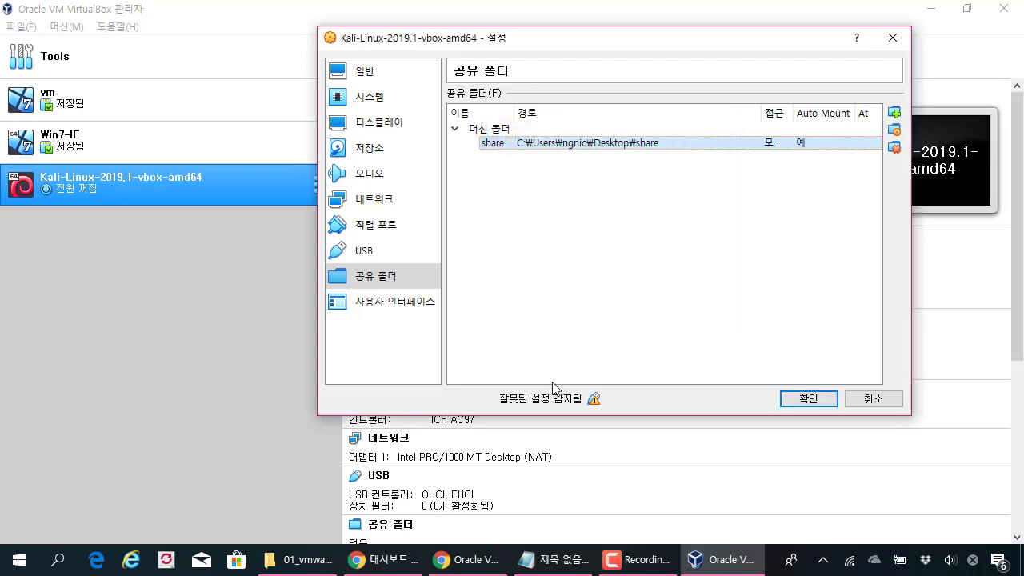
{"action": "mouse_move", "coordinate": [594, 400]}
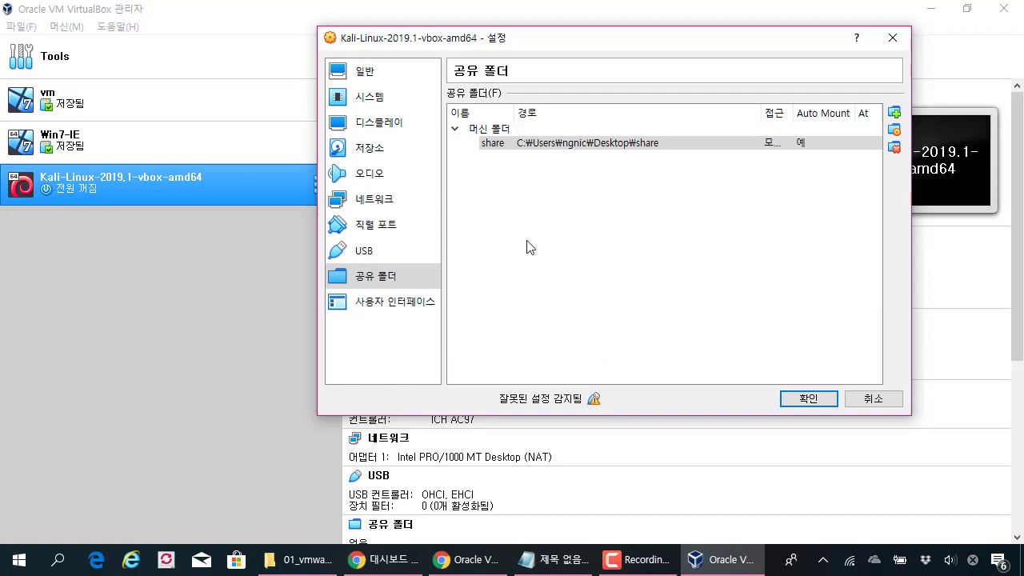
{"action": "left_click_drag", "start_coordinate": [540, 41], "coordinate": [511, 41]}
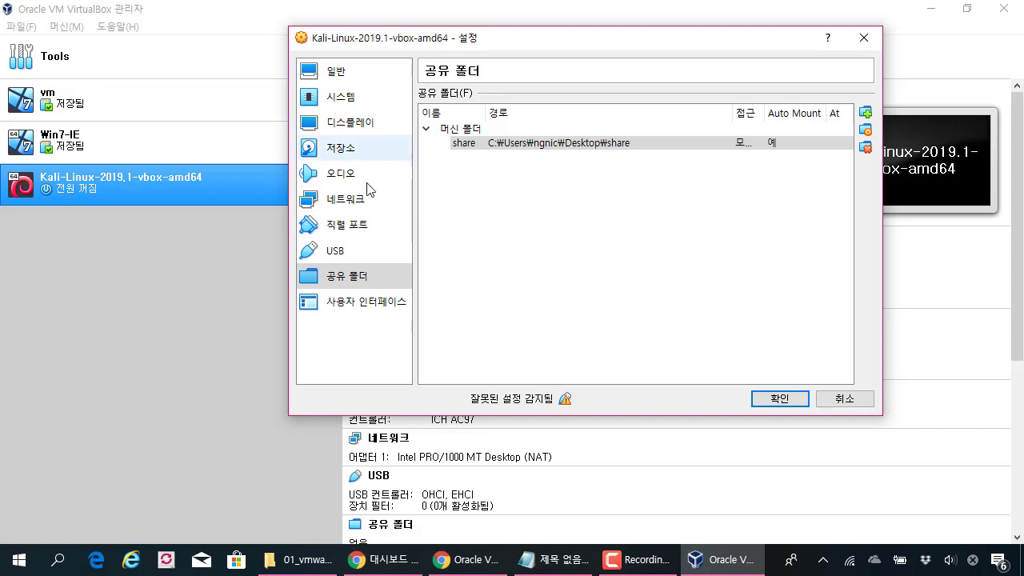
{"action": "left_click", "coordinate": [369, 199]}
Step: On General > Advanced, keep Shared Clipboard and Drag'n'Drop set to Bidirectional
{"action": "left_click", "coordinate": [368, 72]}
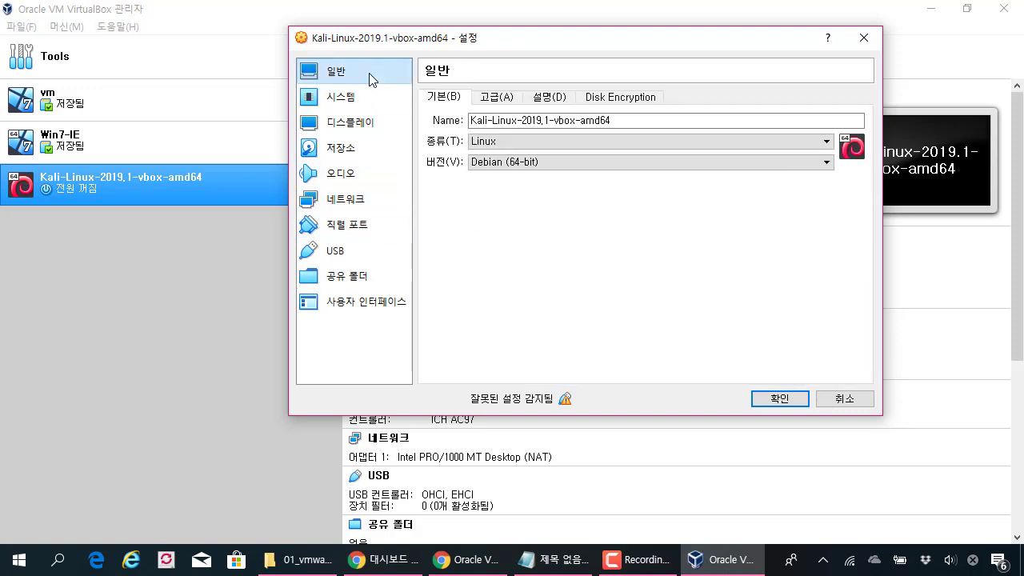
{"action": "left_click", "coordinate": [511, 97]}
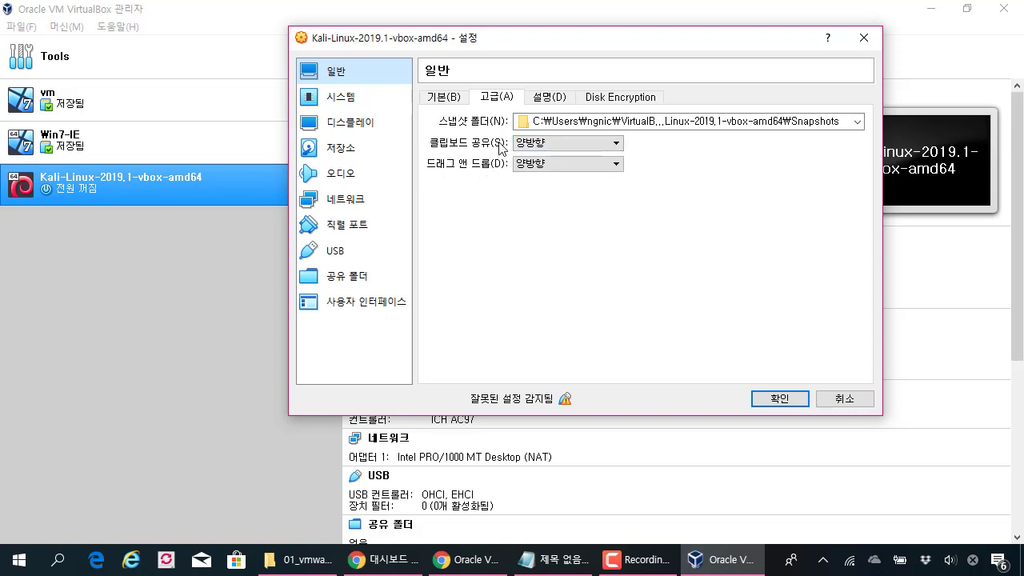
{"action": "mouse_move", "coordinate": [559, 159]}
{"action": "left_click", "coordinate": [557, 145]}
{"action": "left_click", "coordinate": [547, 189]}
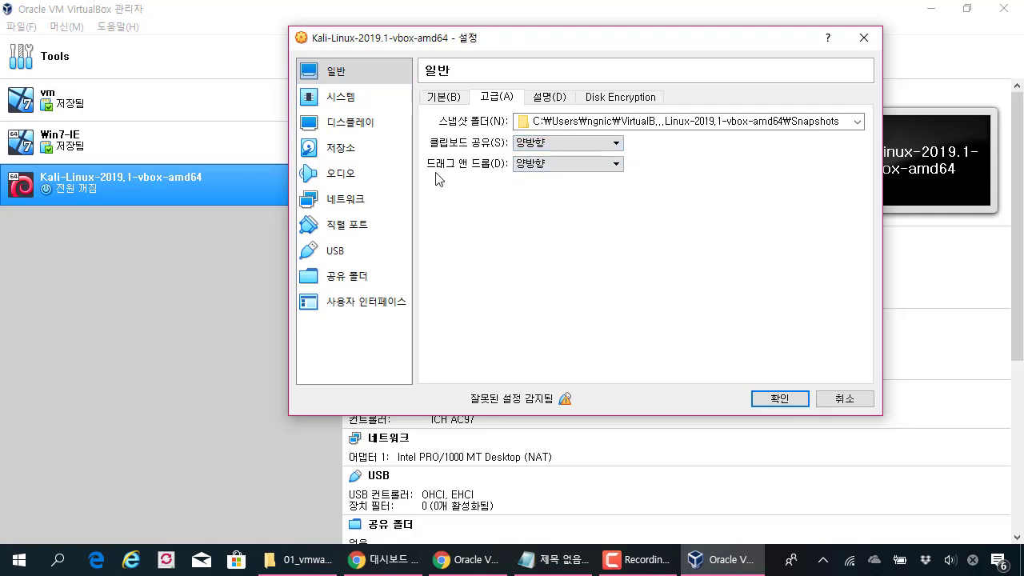
{"action": "left_click", "coordinate": [617, 139]}
{"action": "left_click", "coordinate": [559, 206]}
{"action": "mouse_move", "coordinate": [418, 152]}
{"action": "left_mouse_down"}
{"action": "mouse_move", "coordinate": [533, 189]}
{"action": "mouse_move", "coordinate": [638, 183]}
{"action": "left_mouse_up"}
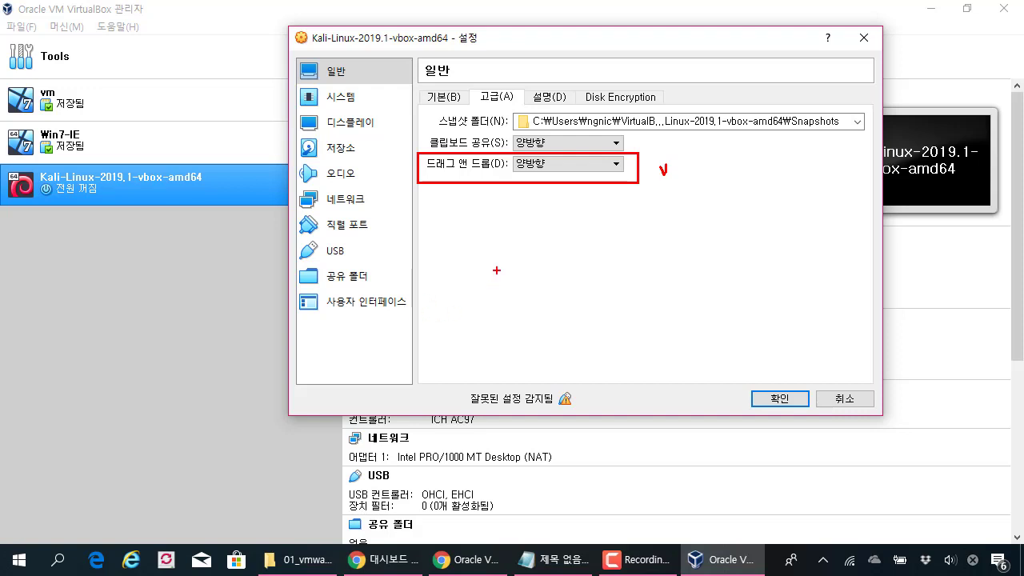
{"action": "left_click", "coordinate": [384, 94]}
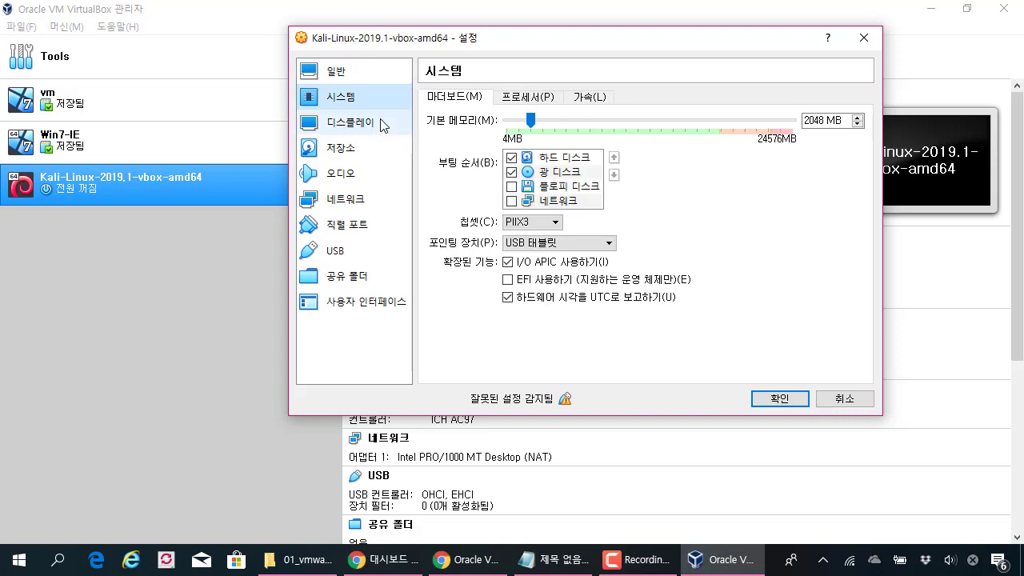
Step: Check VT-x/AMD-V and Nested Paging under System > Acceleration, then save the settings with OK
{"action": "left_click", "coordinate": [383, 124]}
{"action": "left_click", "coordinate": [344, 96]}
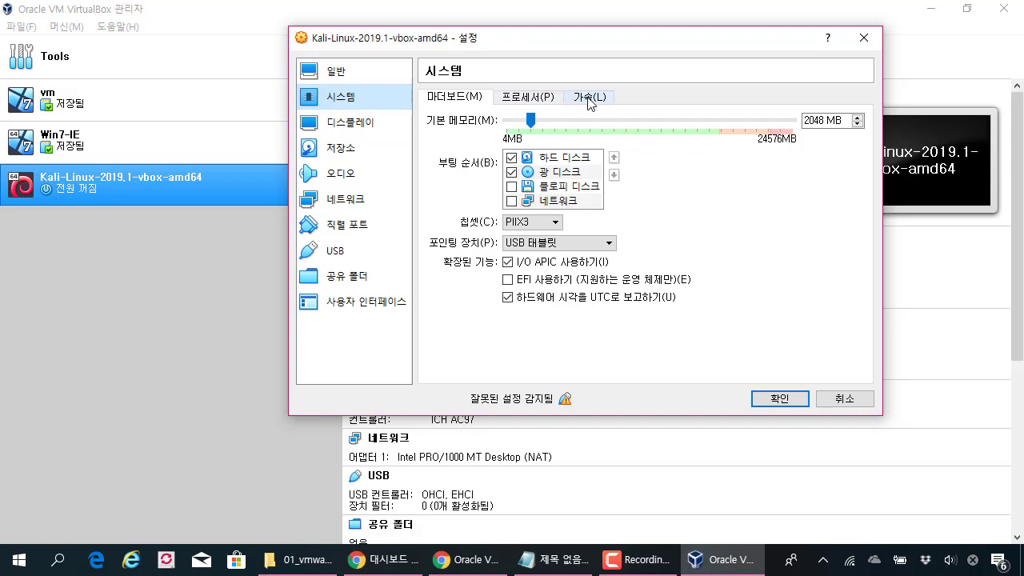
{"action": "mouse_move", "coordinate": [570, 402]}
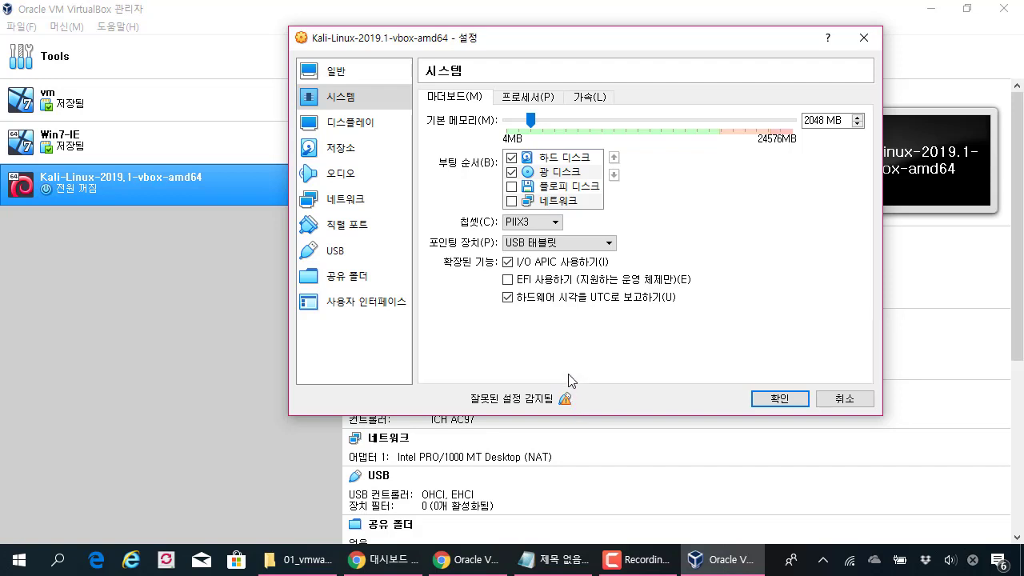
{"action": "left_click", "coordinate": [592, 97]}
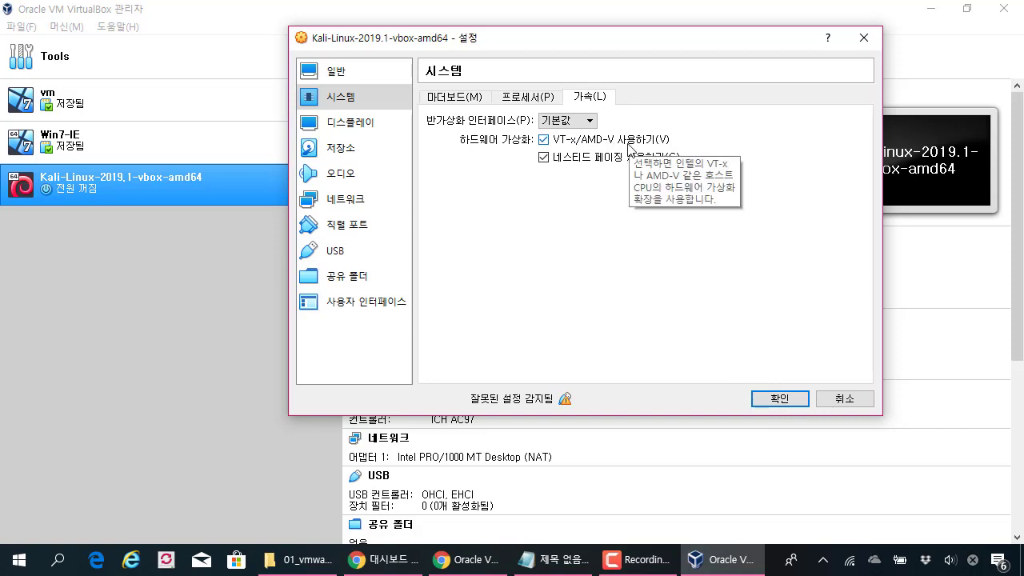
{"action": "left_click", "coordinate": [778, 403]}
Step: Add a new Notepad line '한글로 표기 X' below the 공격이미지, 대상이미지 note
{"action": "left_click", "coordinate": [554, 559]}
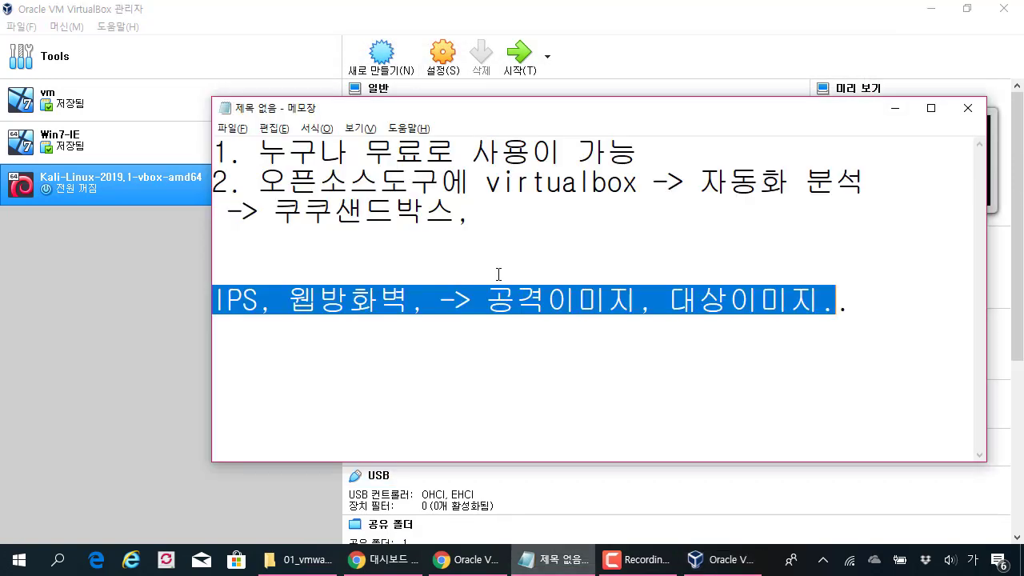
{"action": "left_click", "coordinate": [547, 300]}
{"action": "left_click", "coordinate": [868, 310]}
{"action": "key", "text": "Return"}
{"action": "type", "text": "ㅇ"}
{"action": "key", "text": "BackSpace"}
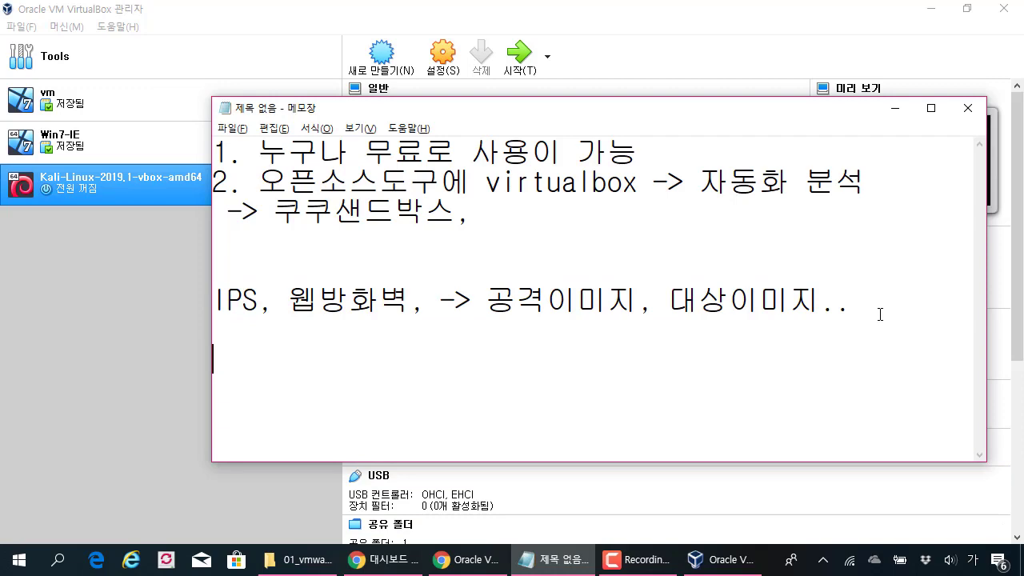
{"action": "left_click", "coordinate": [72, 192]}
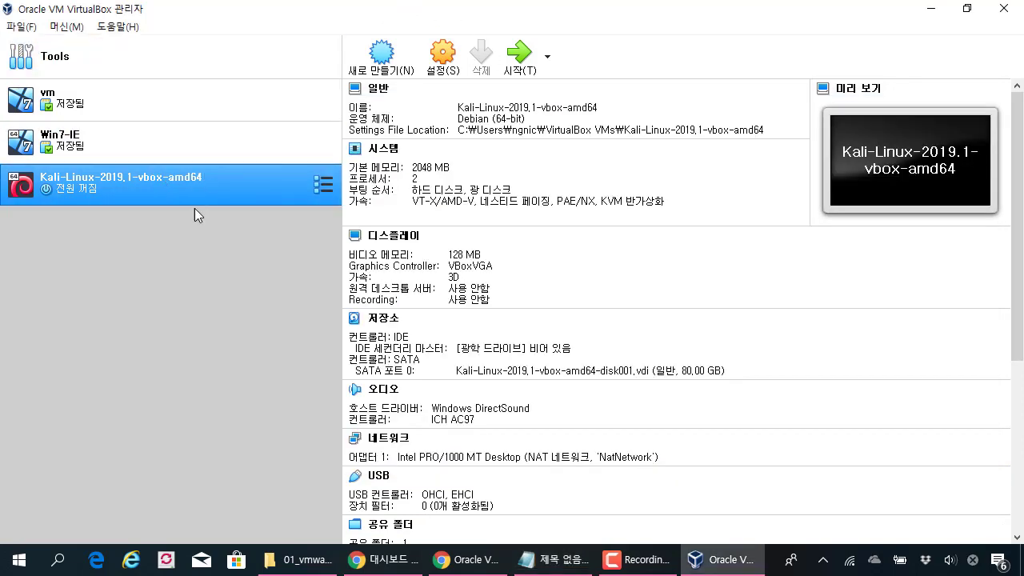
{"action": "key", "text": "alt+Tab"}
{"action": "type", "text": "한글로 표기"}
{"action": "key", "text": "Hangul"}
{"action": "type", "text": "X"}
{"action": "key", "text": "Return"}
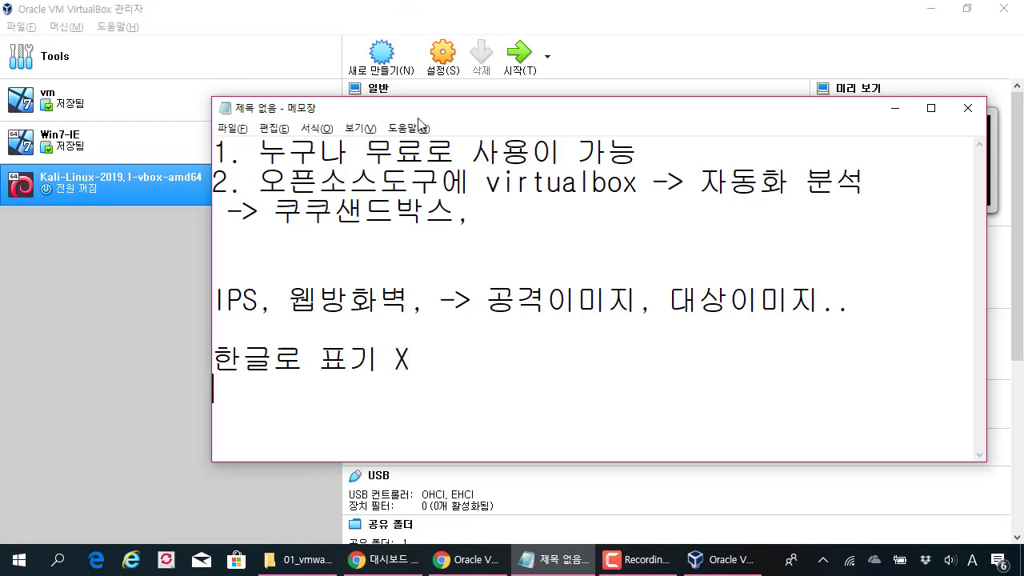
Step: Reposition Notepad, select the '한글로 표기 X' line, and return to the VirtualBox manager
{"action": "left_click_drag", "start_coordinate": [417, 114], "coordinate": [381, 165]}
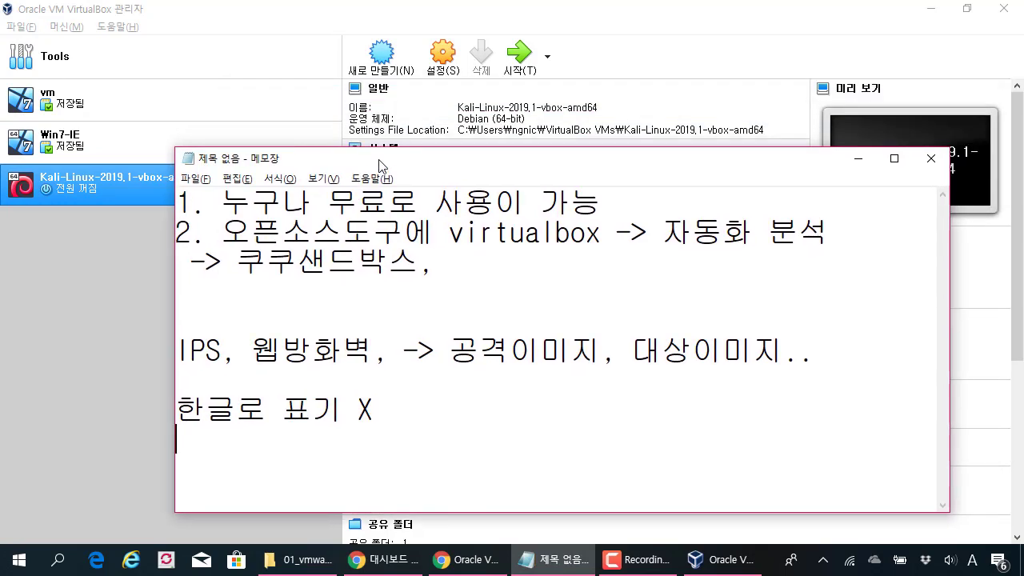
{"action": "left_click", "coordinate": [170, 184]}
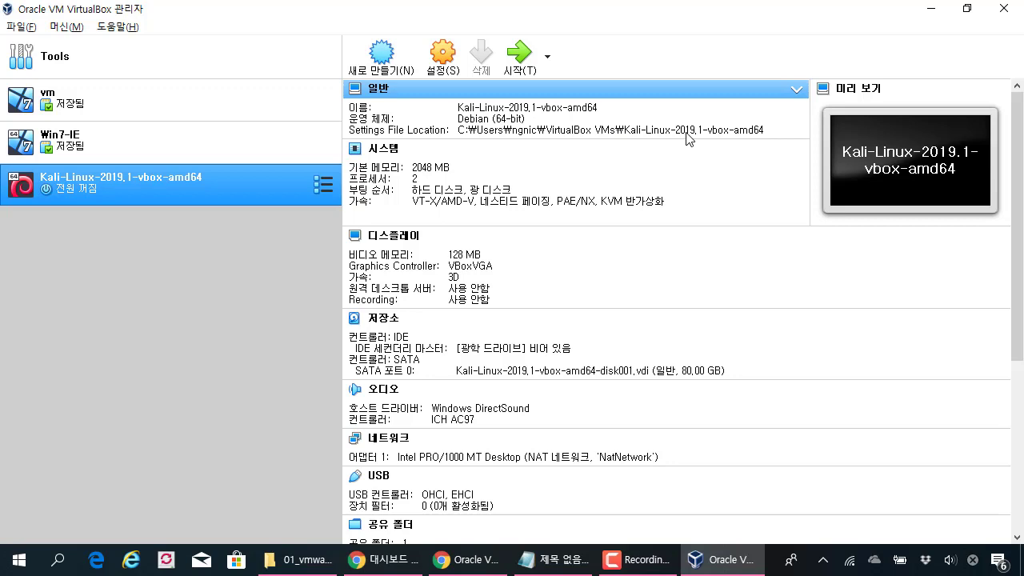
{"action": "key", "text": "alt+Tab"}
{"action": "left_click_drag", "start_coordinate": [513, 162], "coordinate": [626, 139]}
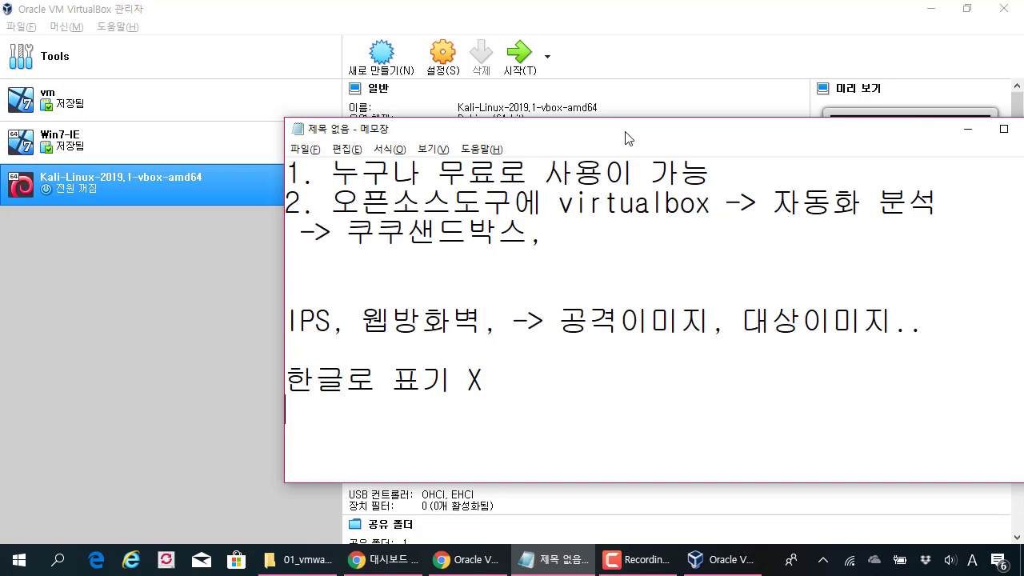
{"action": "left_click_drag", "start_coordinate": [500, 389], "coordinate": [209, 364]}
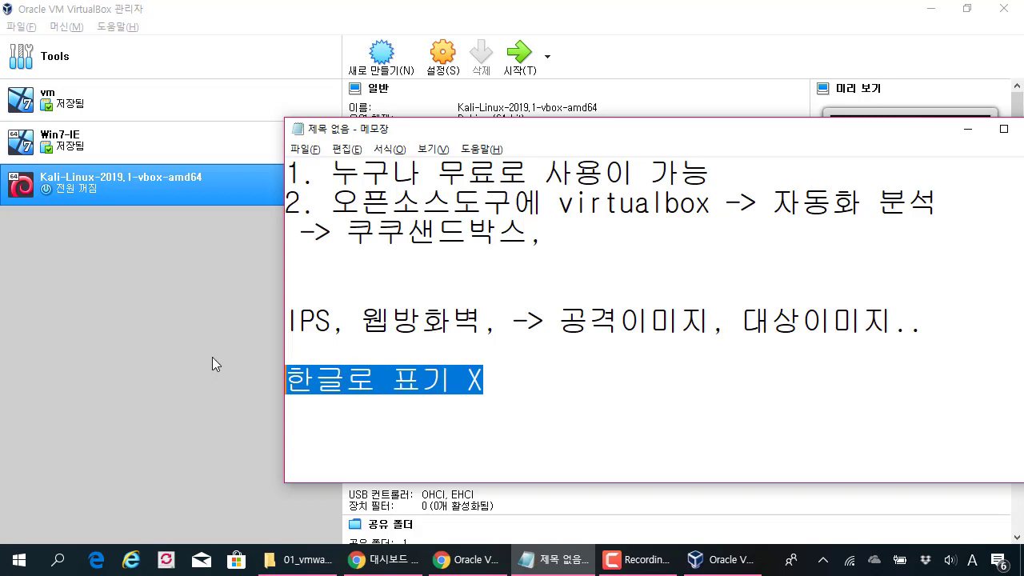
{"action": "left_click", "coordinate": [344, 7]}
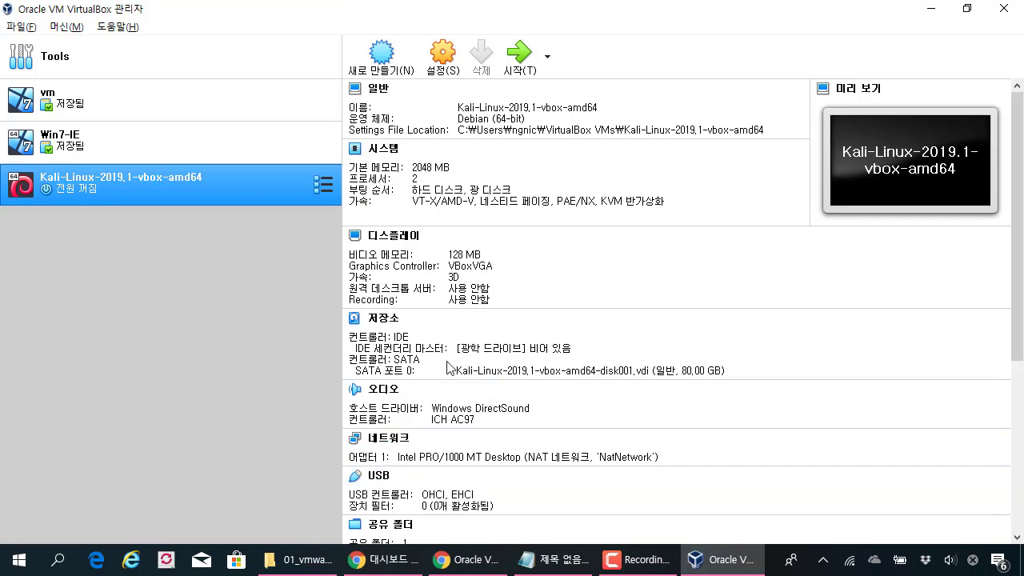
{"action": "scroll", "coordinate": [496, 267], "scroll_direction": "down", "scroll_amount": 5}
{"action": "scroll", "coordinate": [432, 364], "scroll_direction": "up", "scroll_amount": 6}
{"action": "left_click", "coordinate": [516, 67]}
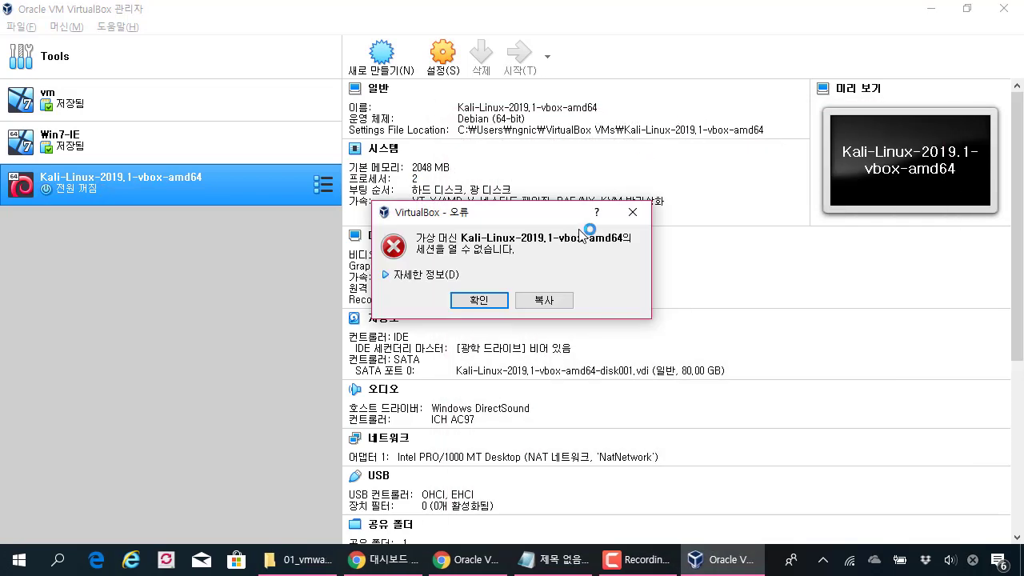
{"action": "left_click", "coordinate": [447, 276]}
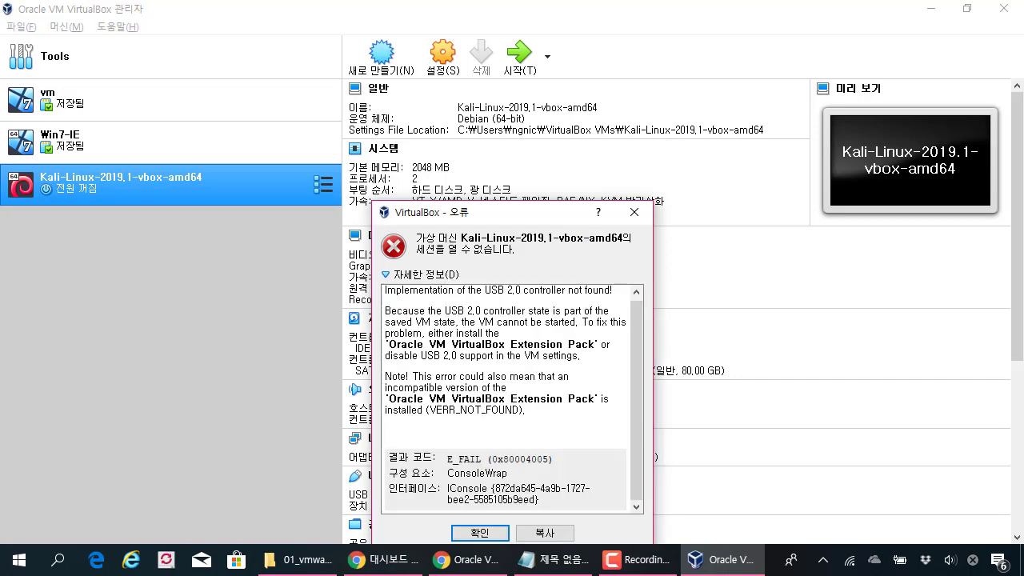
{"action": "key", "text": "Return"}
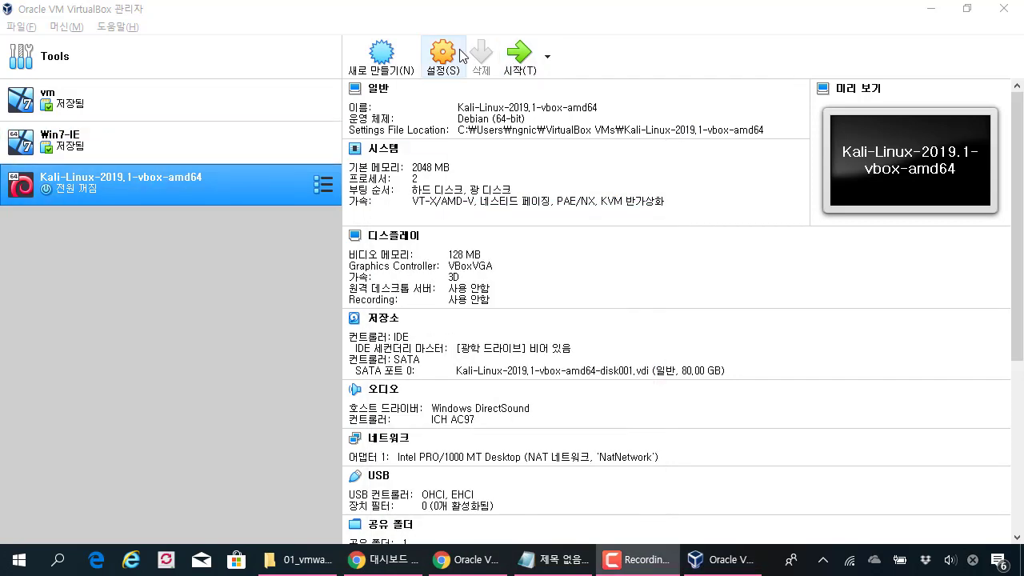
Step: Untick the Kali VM's USB 2.0 (EHCI) controller, leaving OHCI only, and save
{"action": "left_click", "coordinate": [458, 51]}
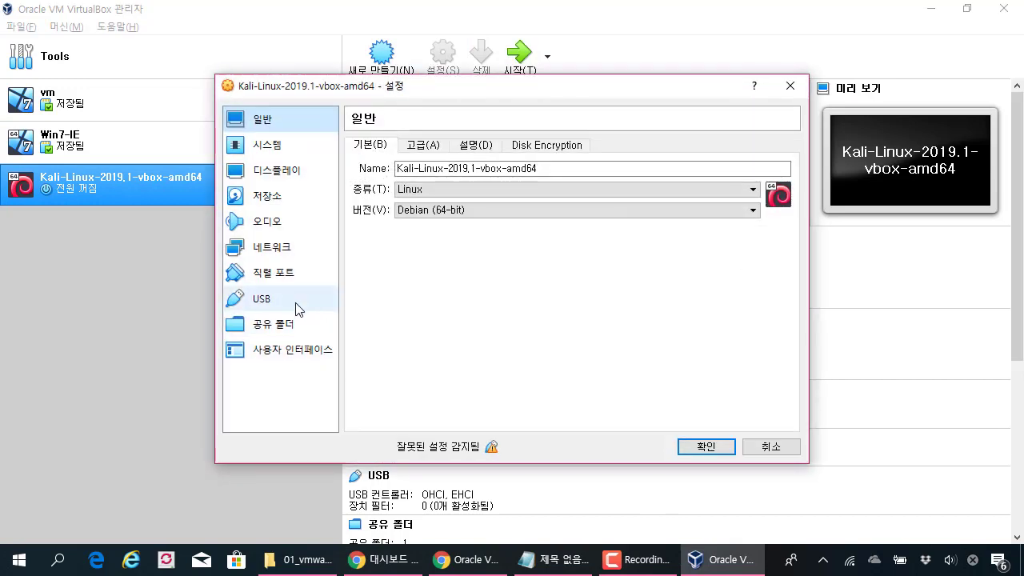
{"action": "left_click", "coordinate": [295, 304]}
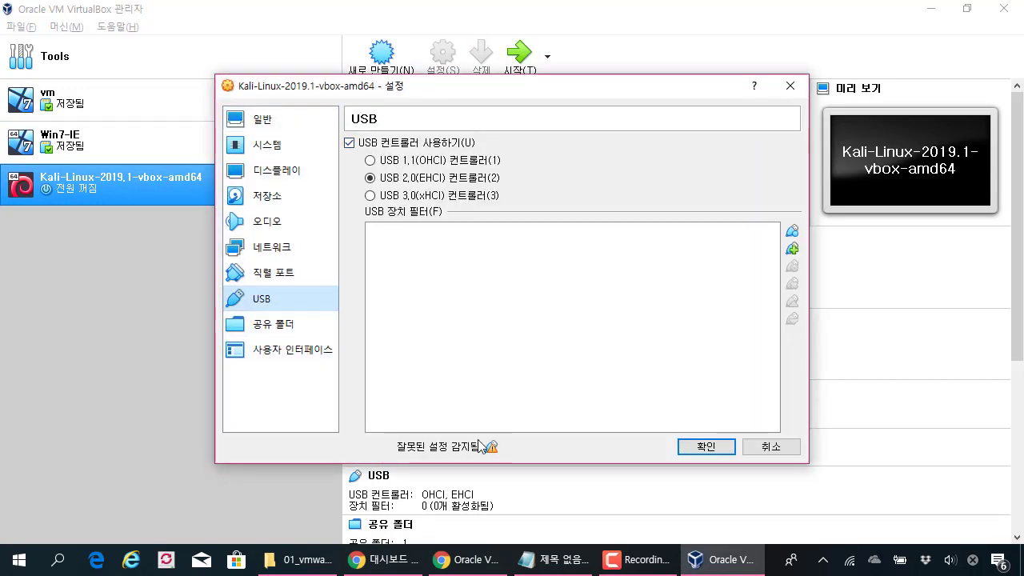
{"action": "left_click", "coordinate": [417, 144]}
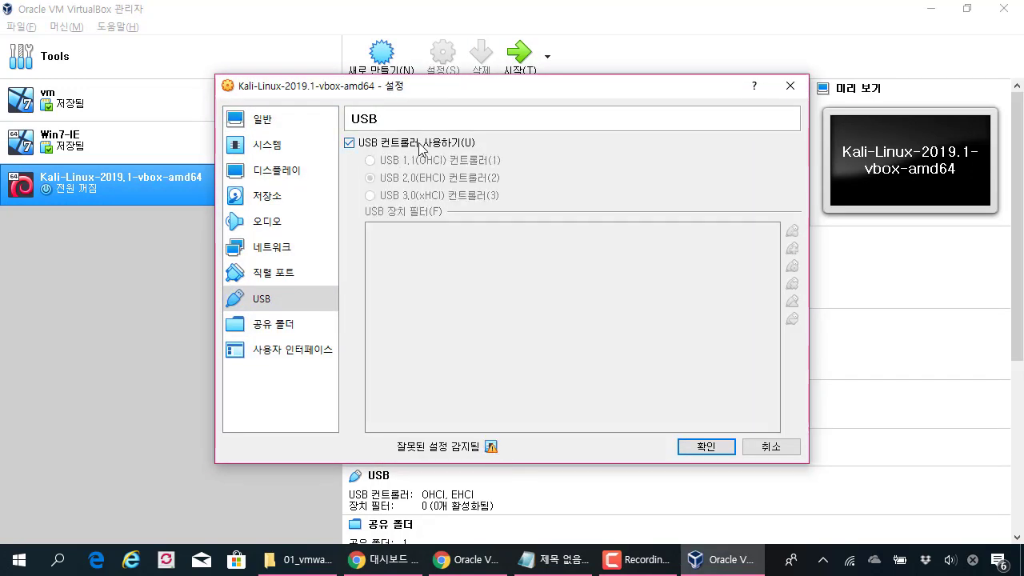
{"action": "left_click", "coordinate": [704, 446]}
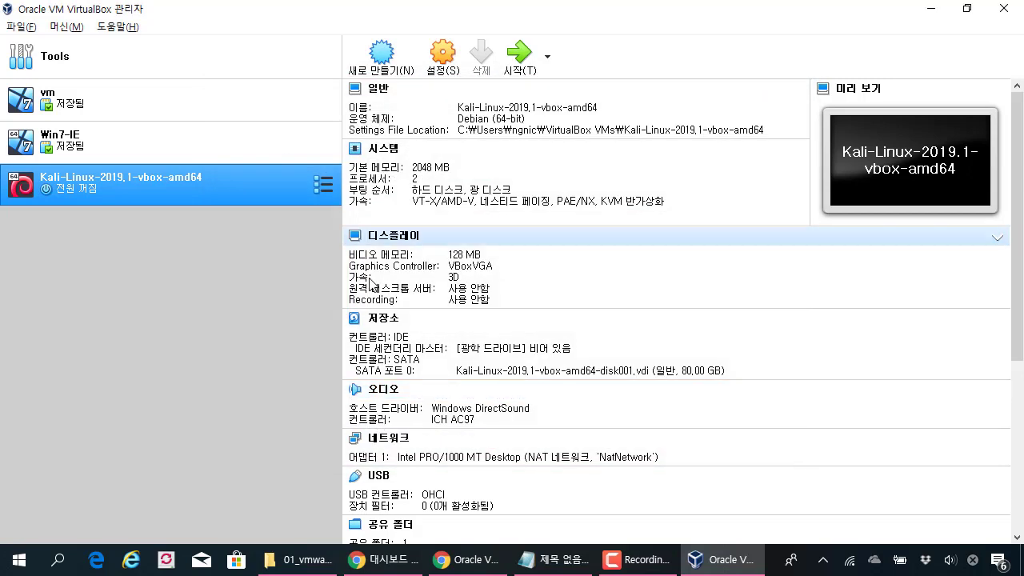
Step: Start the Kali VM and move its window to the top-left
{"action": "left_click", "coordinate": [527, 59]}
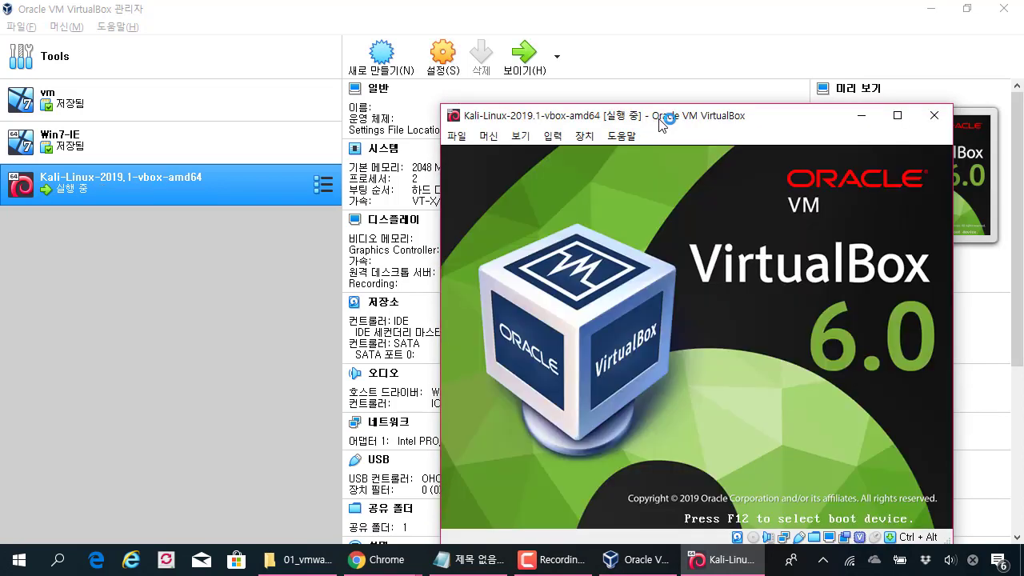
{"action": "left_click_drag", "start_coordinate": [658, 119], "coordinate": [317, 21]}
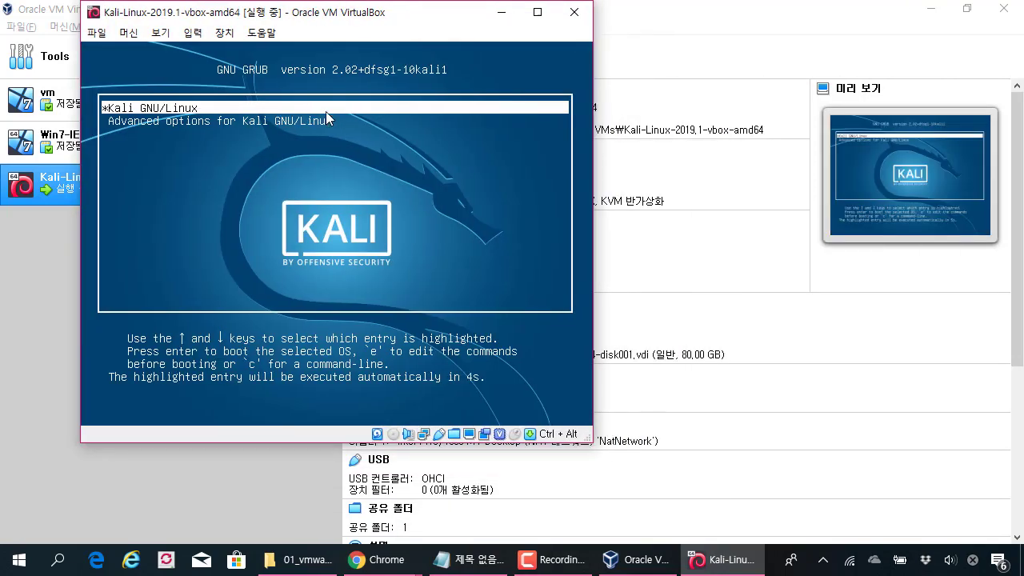
Step: Boot Kali GNU/Linux from GRUB, shift the VM window right, and bring the Manager forward
{"action": "key", "text": "Return"}
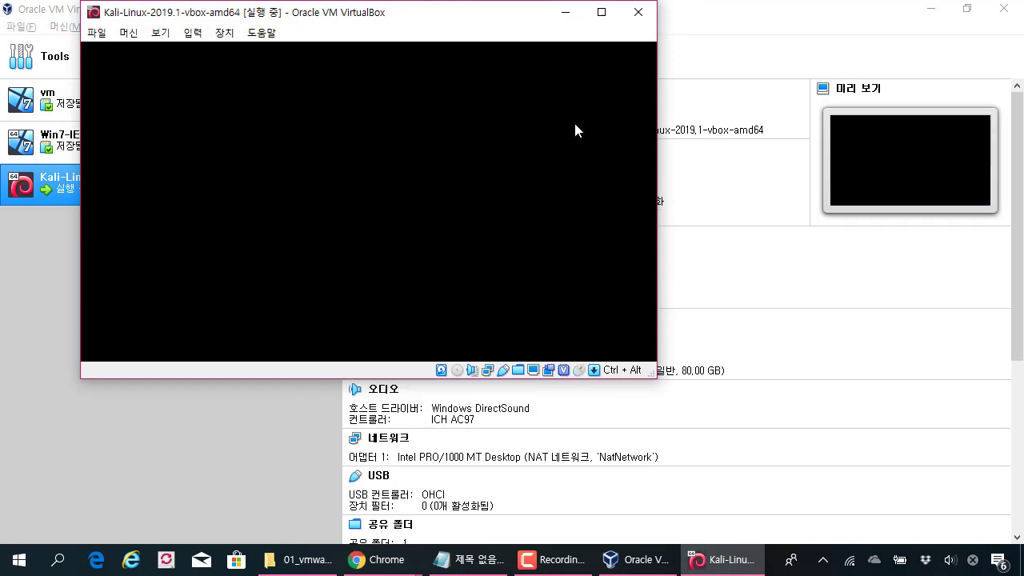
{"action": "left_click_drag", "start_coordinate": [464, 13], "coordinate": [456, 32]}
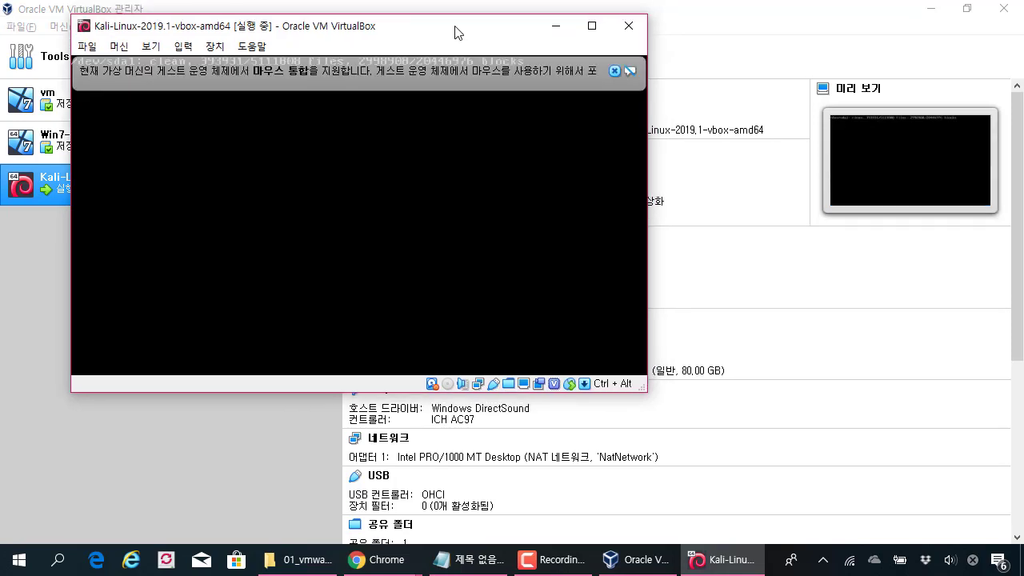
{"action": "left_click_drag", "start_coordinate": [454, 32], "coordinate": [445, 26]}
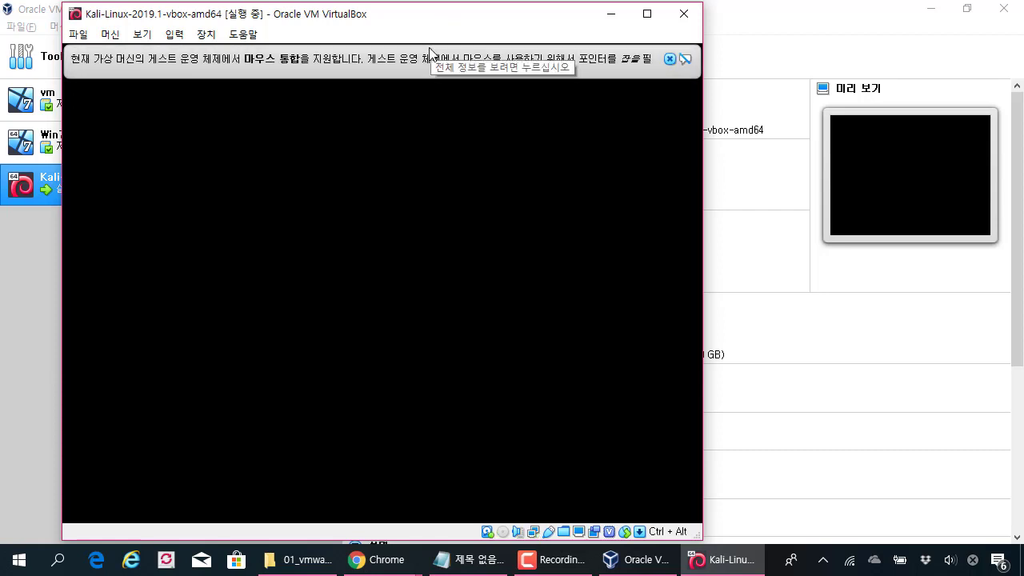
{"action": "left_click_drag", "start_coordinate": [419, 16], "coordinate": [480, 19]}
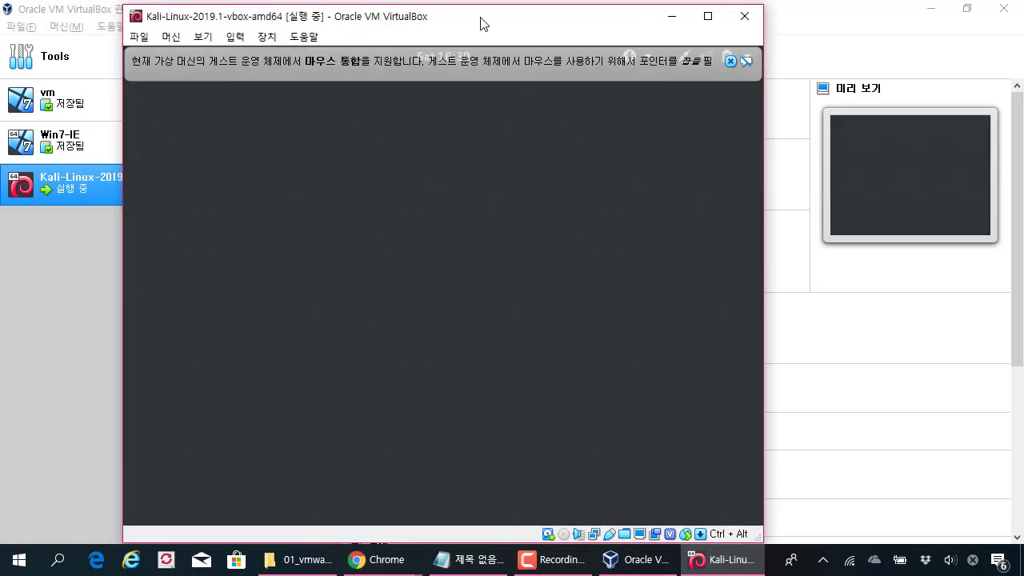
{"action": "left_click_drag", "start_coordinate": [483, 24], "coordinate": [544, 34]}
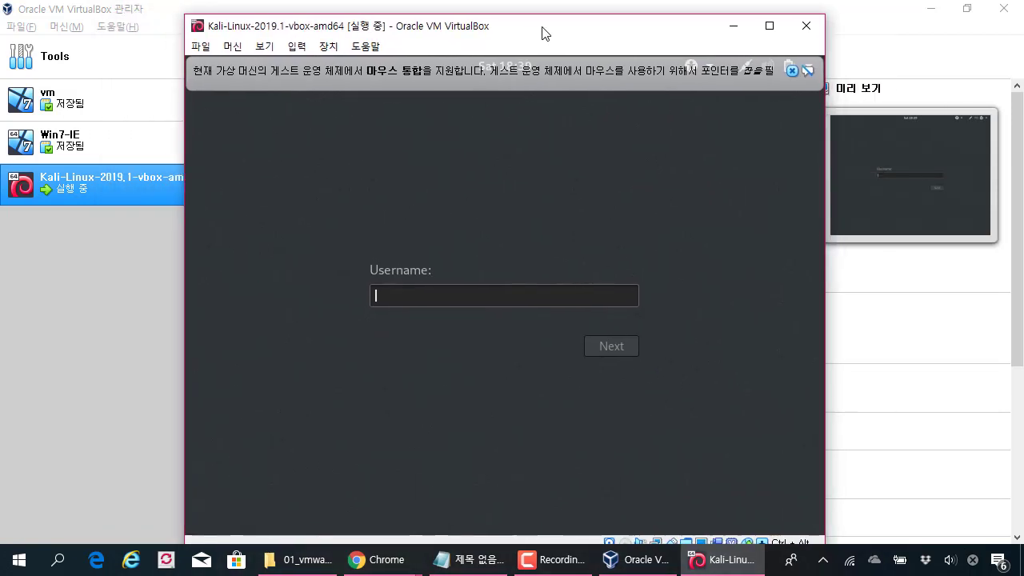
{"action": "left_click_drag", "start_coordinate": [449, 15], "coordinate": [452, 24]}
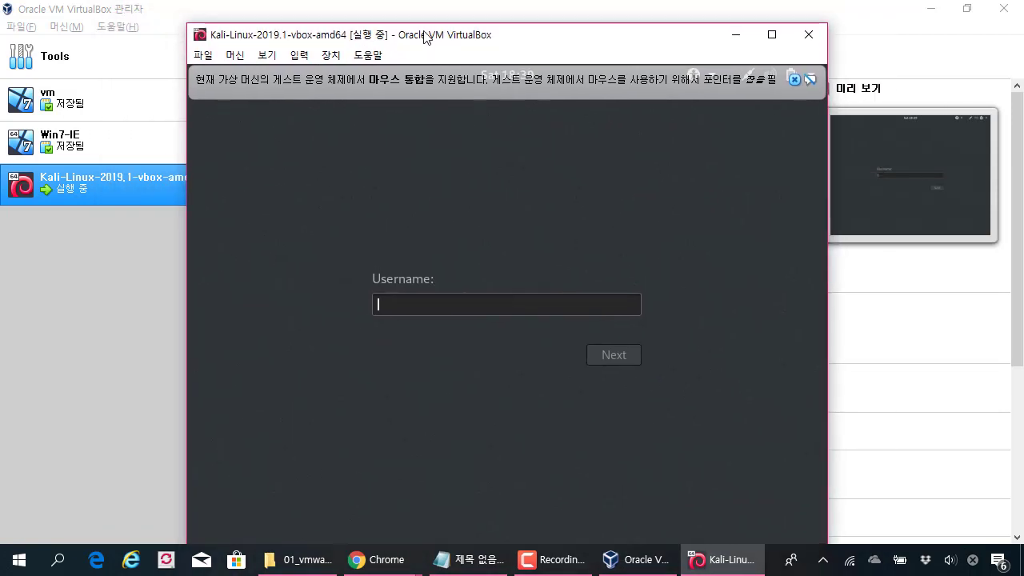
{"action": "left_click", "coordinate": [142, 36]}
Step: Open File > 환경 설정 at Input's 가상 머신 shortcut list, then bring the Kali VM window forward
{"action": "left_click", "coordinate": [21, 27]}
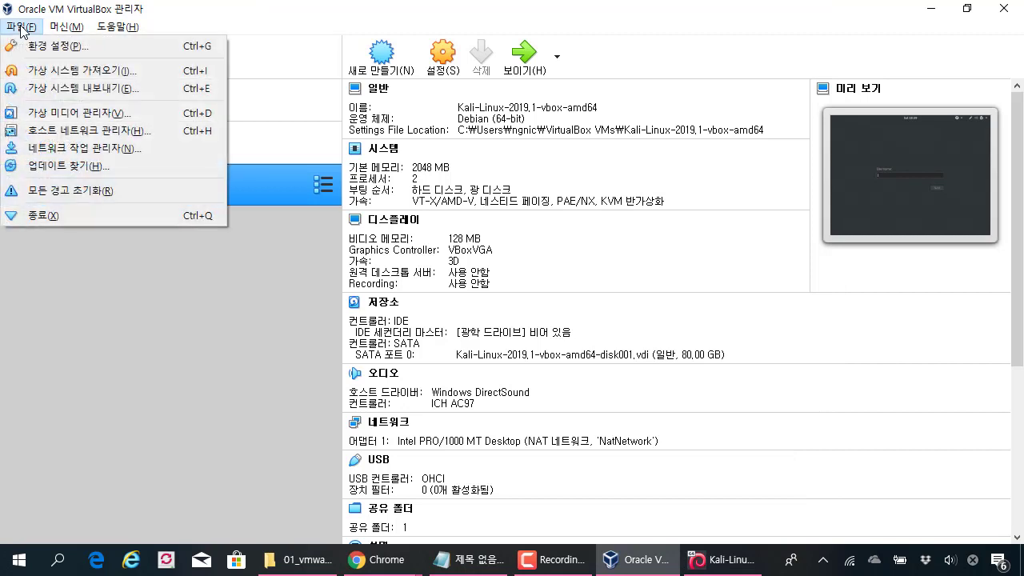
{"action": "left_click", "coordinate": [32, 44]}
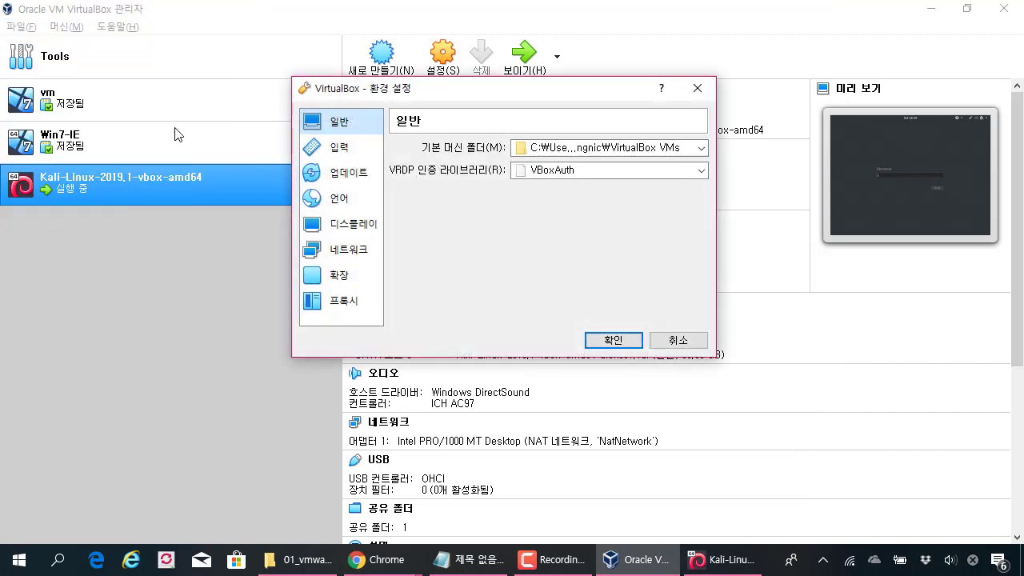
{"action": "left_click", "coordinate": [334, 149]}
{"action": "left_click", "coordinate": [544, 148]}
{"action": "left_click", "coordinate": [468, 149]}
{"action": "left_click", "coordinate": [538, 148]}
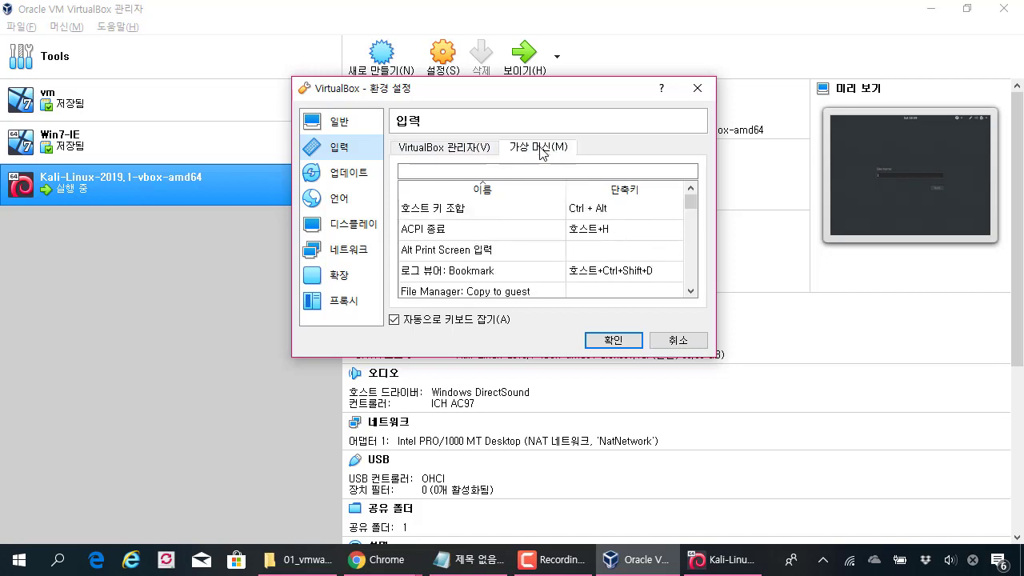
{"action": "left_click", "coordinate": [484, 147]}
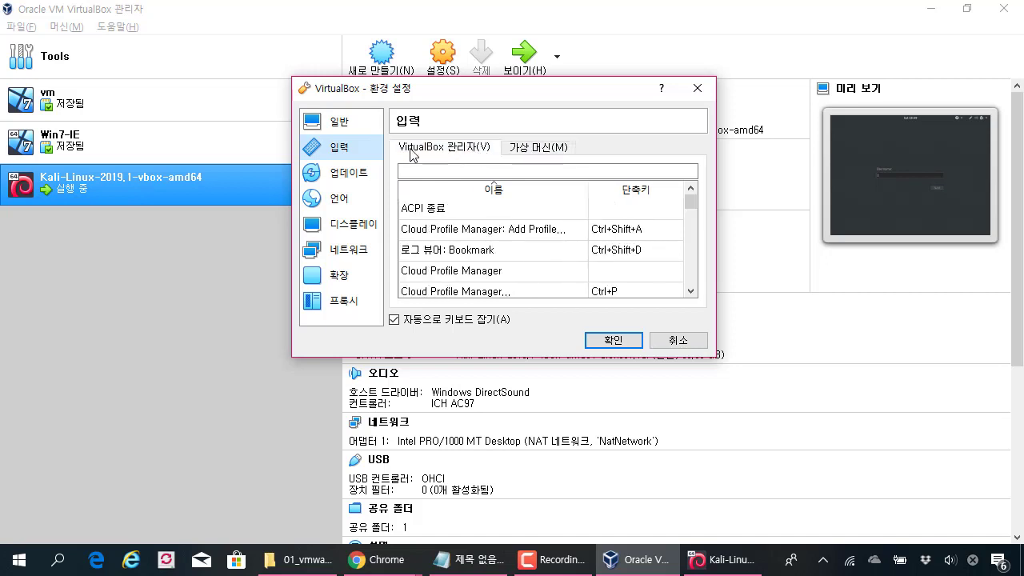
{"action": "left_click", "coordinate": [542, 150]}
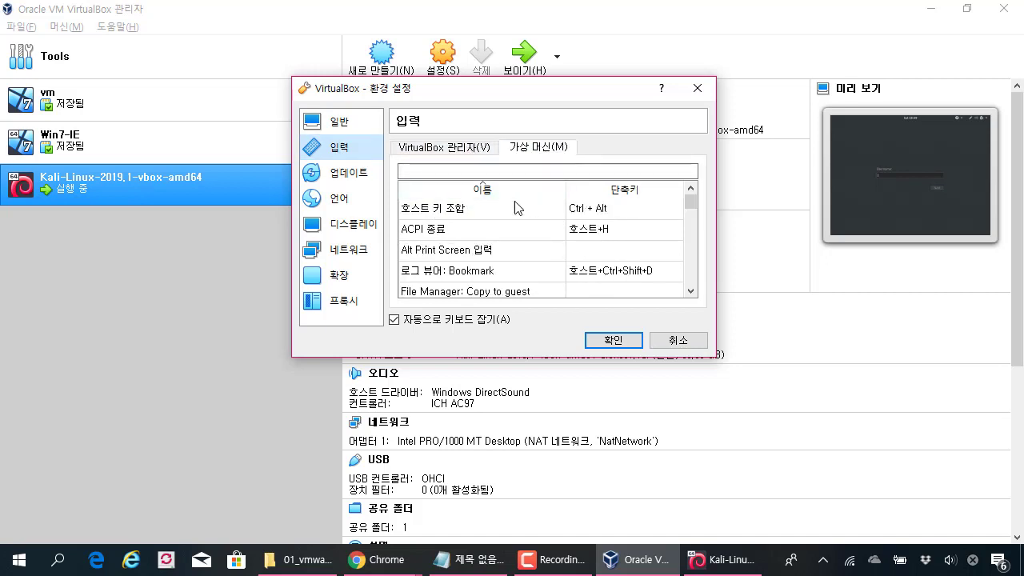
{"action": "left_click", "coordinate": [692, 560]}
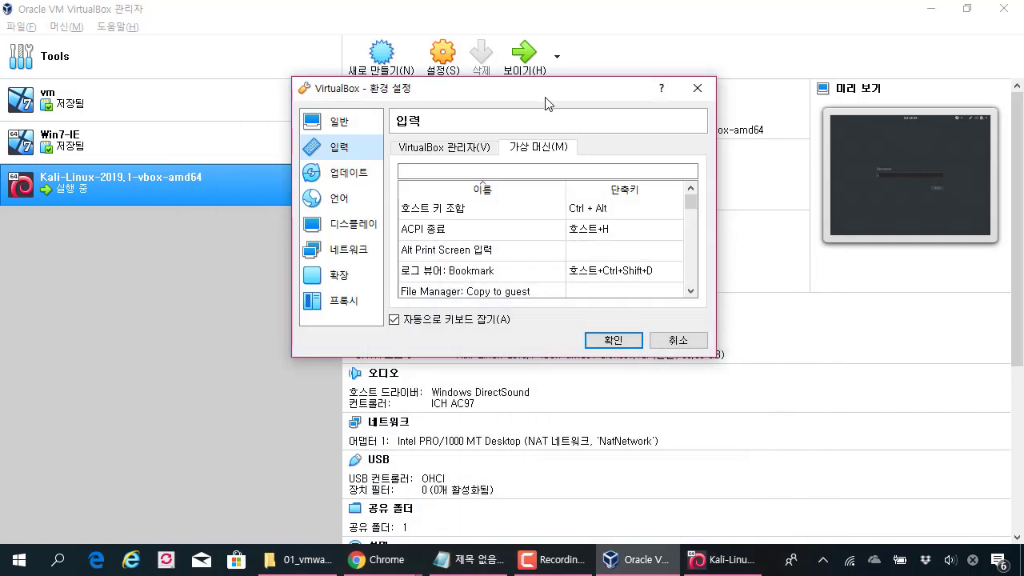
Step: Nudge the Kali VM window left and return focus to the Preferences' virtual-machine shortcuts
{"action": "left_click_drag", "start_coordinate": [549, 98], "coordinate": [529, 75]}
{"action": "key", "text": "alt+Tab"}
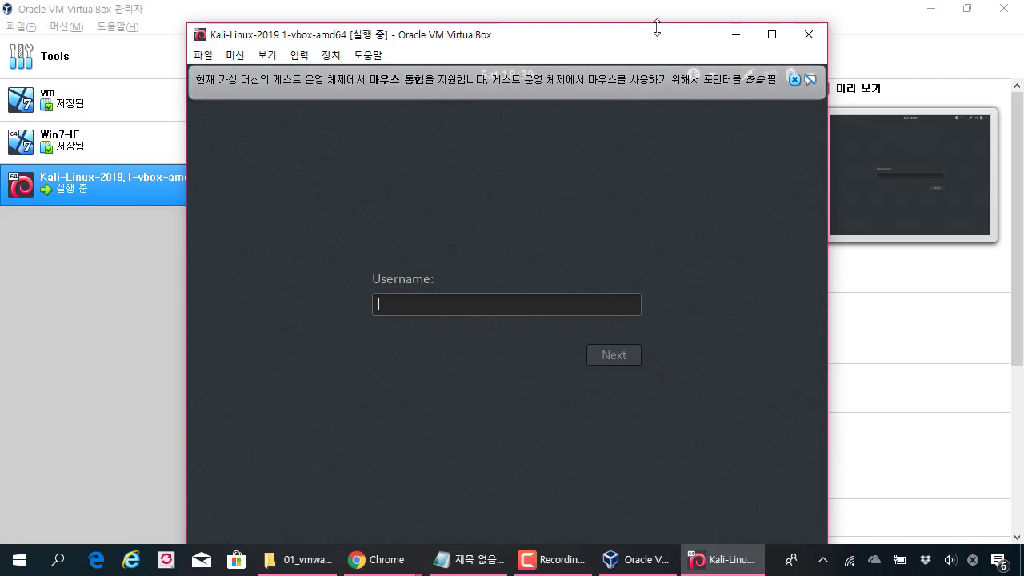
{"action": "left_click_drag", "start_coordinate": [657, 34], "coordinate": [640, 36]}
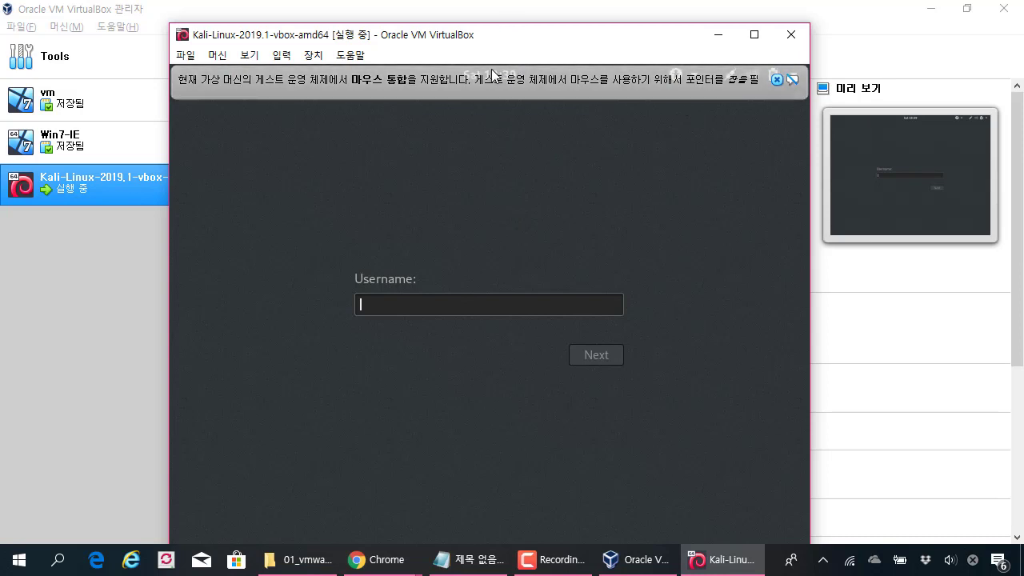
{"action": "key", "text": "ctrl+g"}
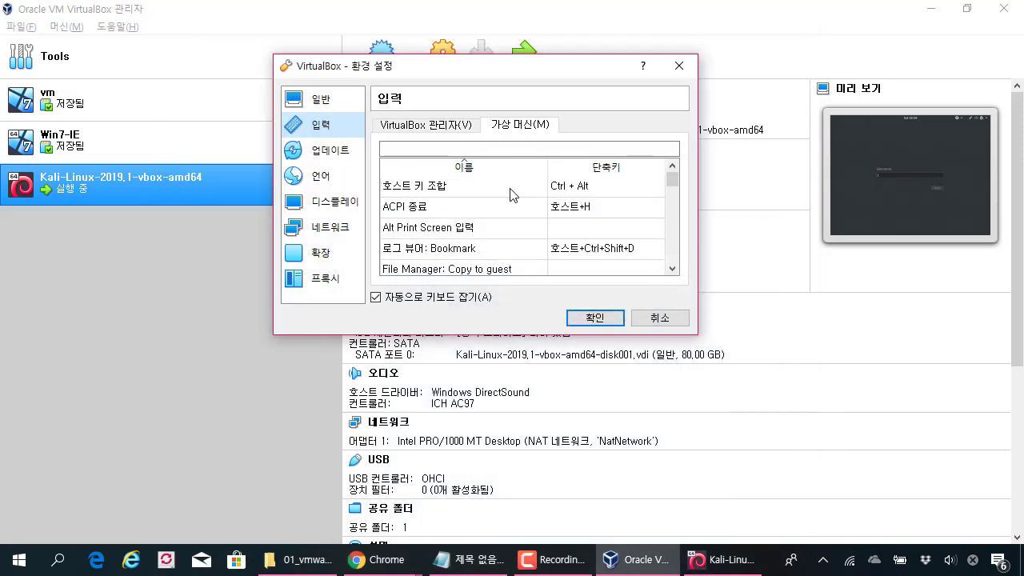
Step: Keep the host key combination at Ctrl + Alt and close Preferences with OK
{"action": "left_click_drag", "start_coordinate": [526, 68], "coordinate": [496, 59]}
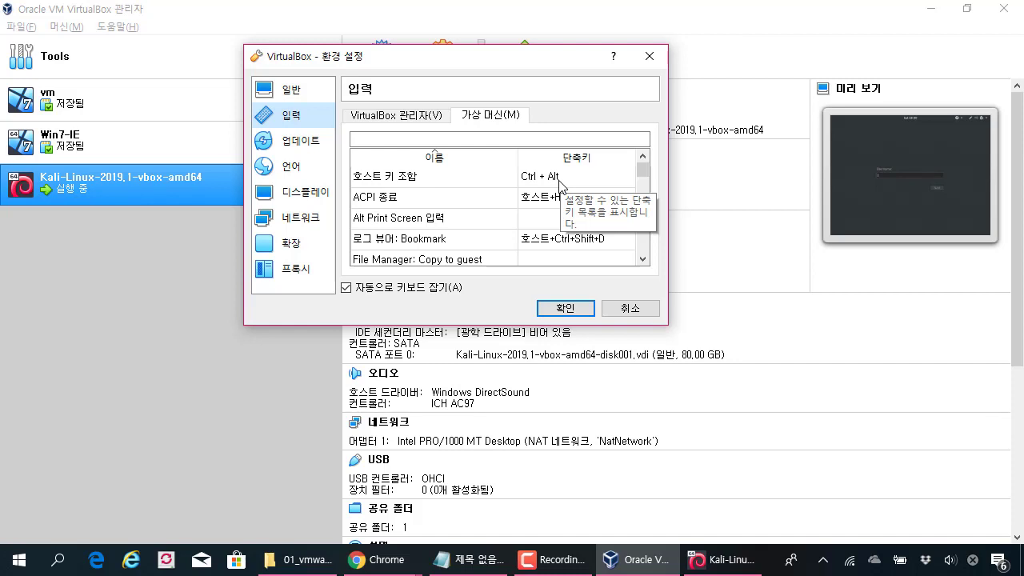
{"action": "double_click", "coordinate": [559, 177]}
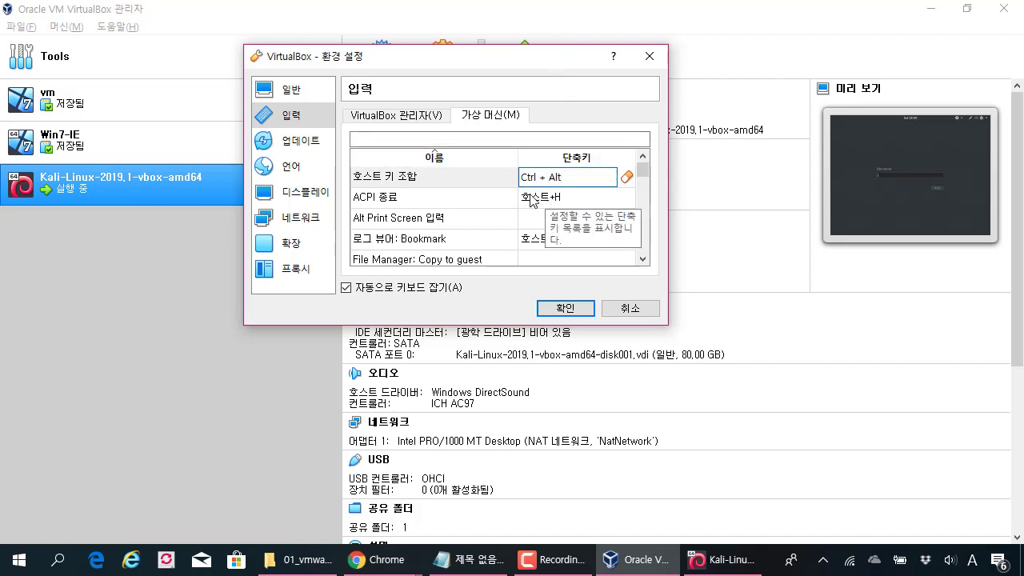
{"action": "left_click", "coordinate": [575, 309]}
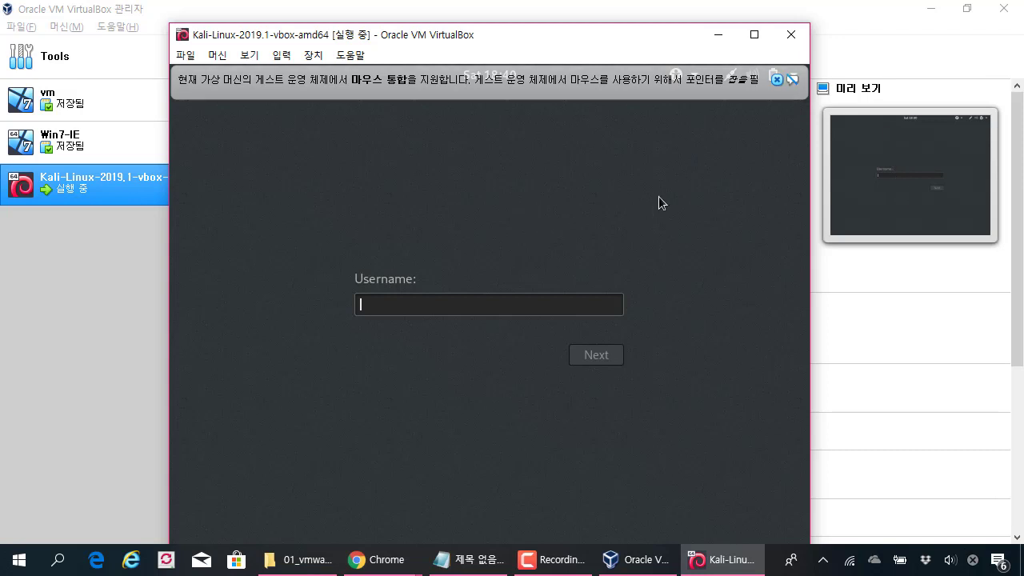
Step: Dismiss the mouse-integration notice, log in to Kali with the account username and password, and shift the VM window left
{"action": "left_click", "coordinate": [776, 80]}
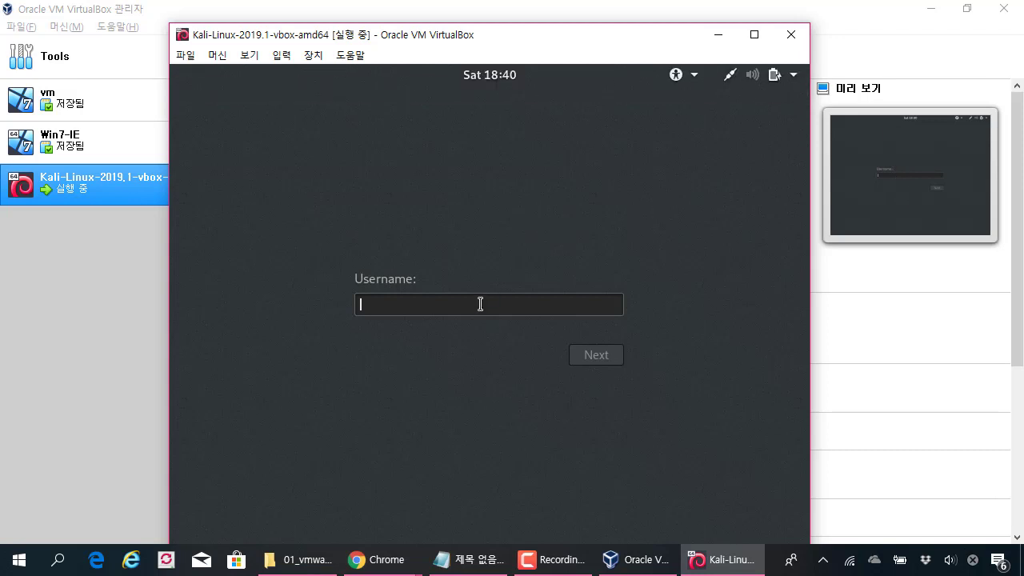
{"action": "type", "text": "root"}
{"action": "key", "text": "Return"}
{"action": "type", "text": "toor"}
{"action": "key", "text": "Return"}
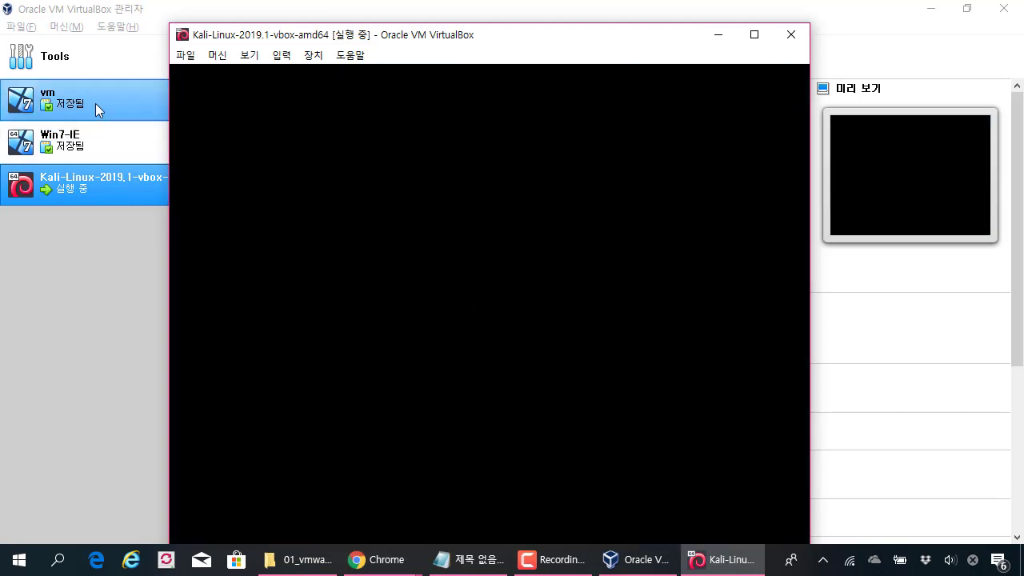
{"action": "left_click_drag", "start_coordinate": [364, 39], "coordinate": [354, 25]}
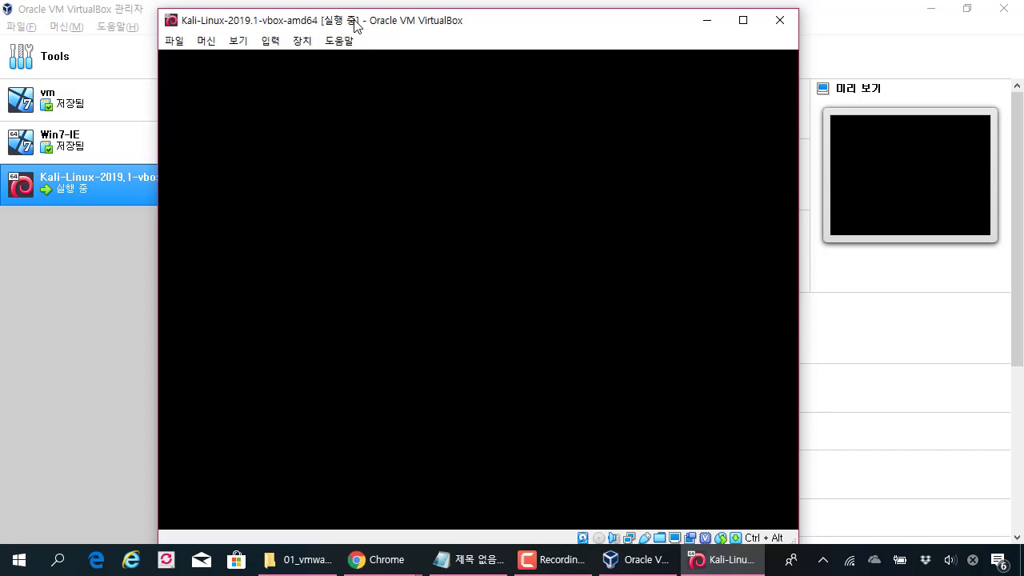
{"action": "left_click_drag", "start_coordinate": [357, 26], "coordinate": [288, 24]}
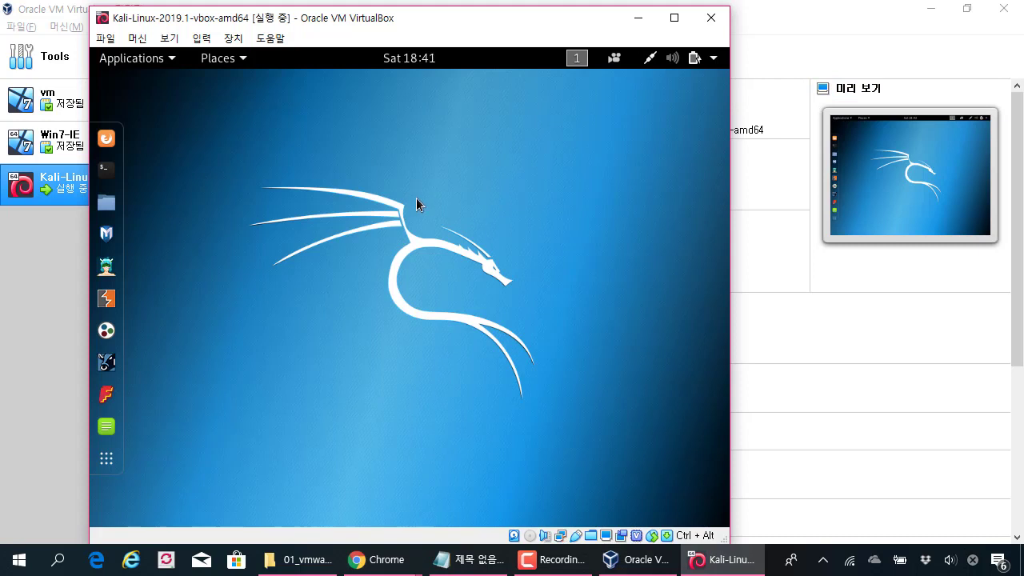
Step: Open a Kali terminal and run ifconfig
{"action": "left_click", "coordinate": [109, 175]}
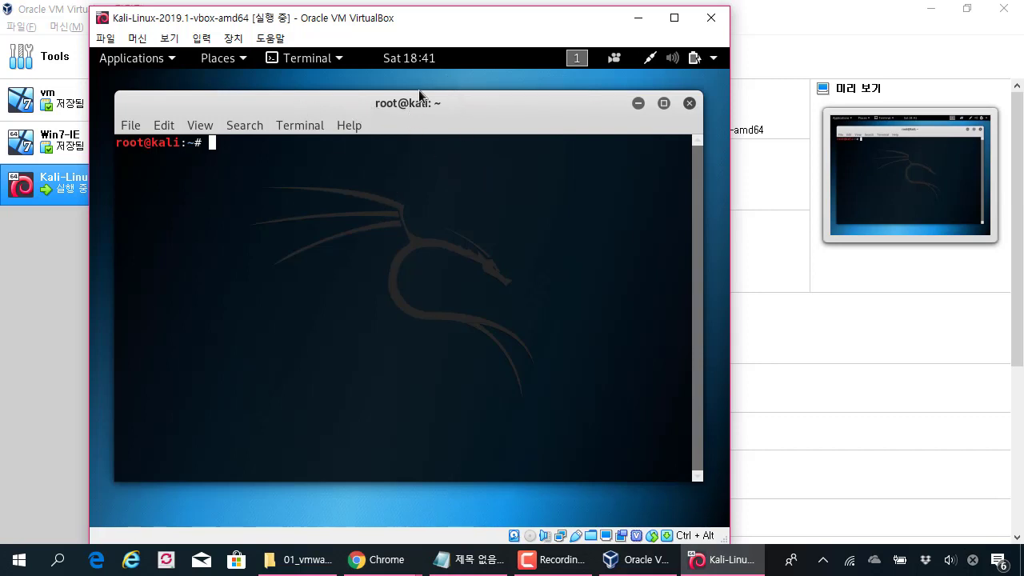
{"action": "key", "text": "super"}
{"action": "left_click", "coordinate": [345, 140]}
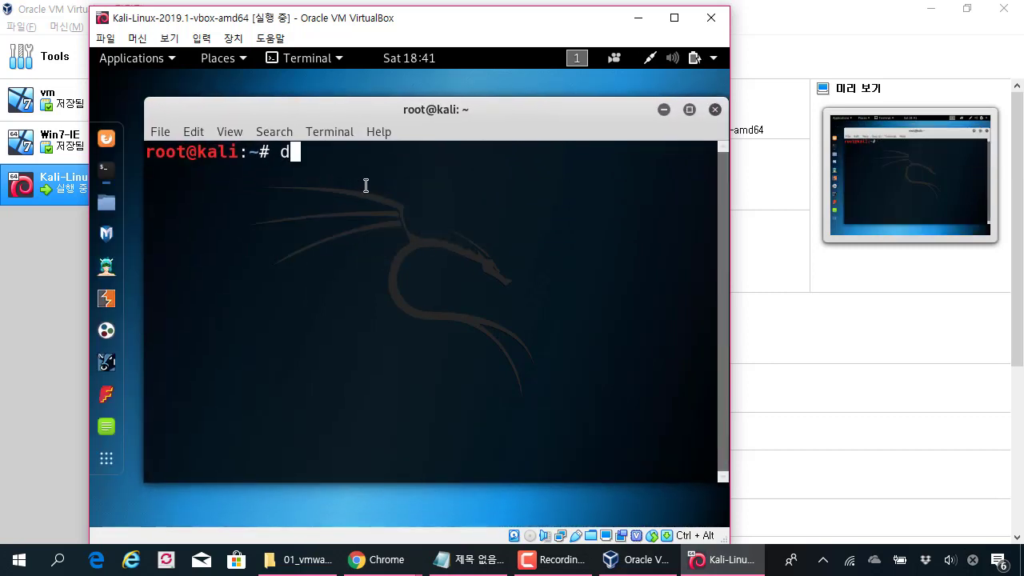
{"action": "type", "text": "di"}
{"action": "key", "text": "BackSpace"}
{"action": "key", "text": "BackSpace"}
{"action": "type", "text": "ifconfig"}
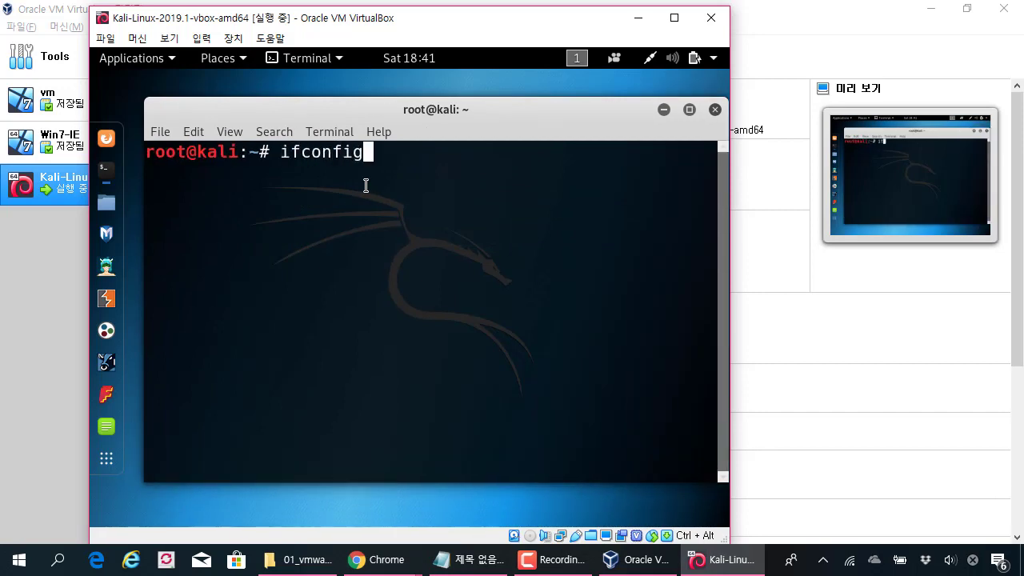
{"action": "key", "text": "Return"}
Step: Scroll up to eth0, highlight its 10.0.2.15 address, and minimise the VirtualBox Manager
{"action": "scroll", "coordinate": [366, 186], "scroll_direction": "up", "scroll_amount": 5}
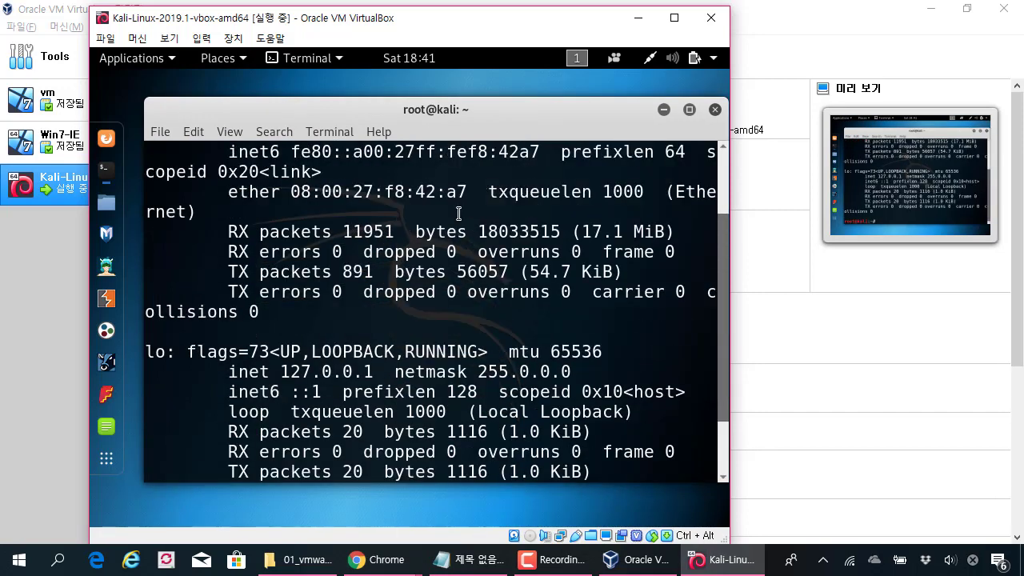
{"action": "left_click_drag", "start_coordinate": [351, 115], "coordinate": [440, 115]}
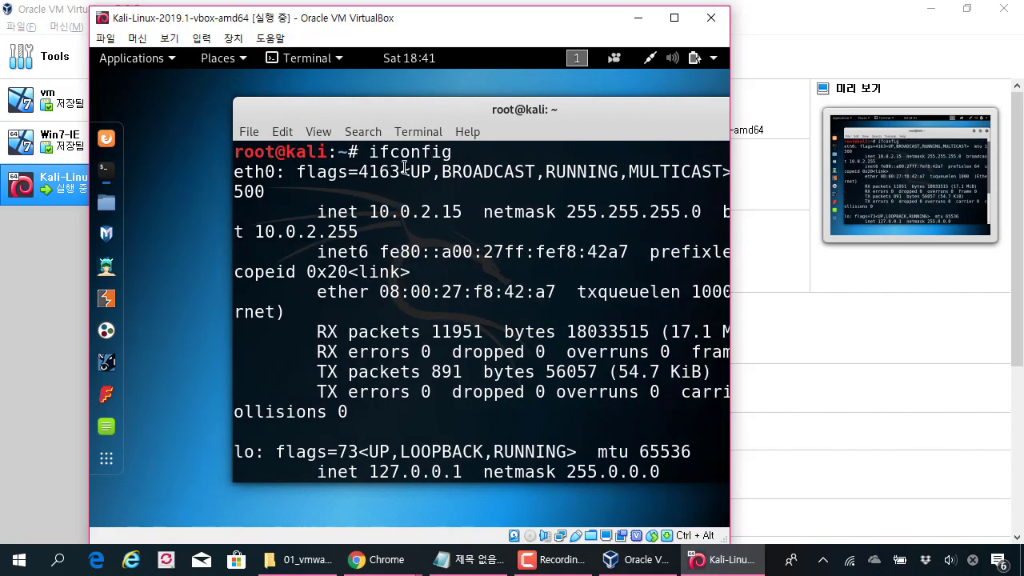
{"action": "left_click_drag", "start_coordinate": [369, 212], "coordinate": [429, 211]}
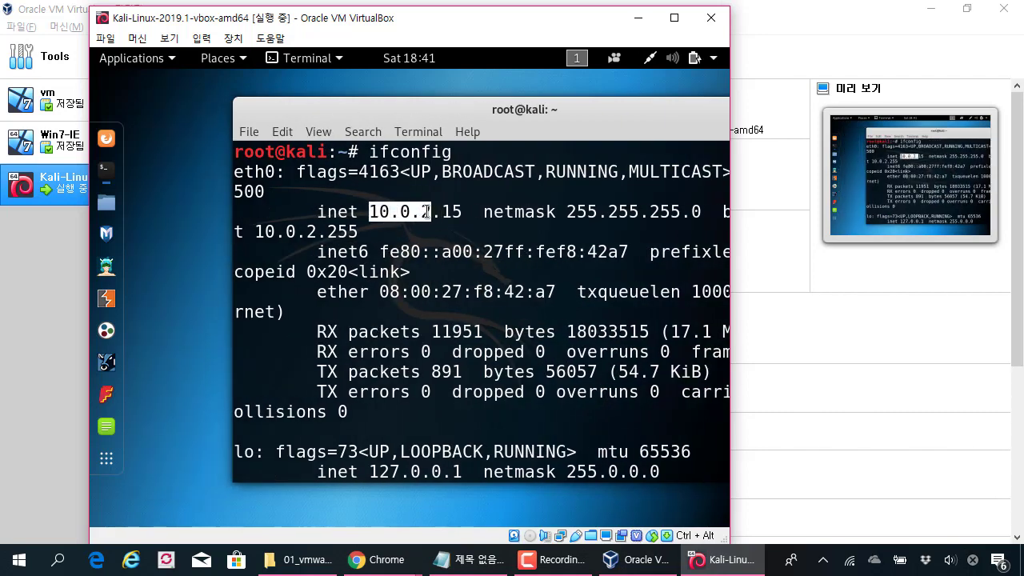
{"action": "left_click", "coordinate": [928, 8]}
{"action": "left_click", "coordinate": [429, 223]}
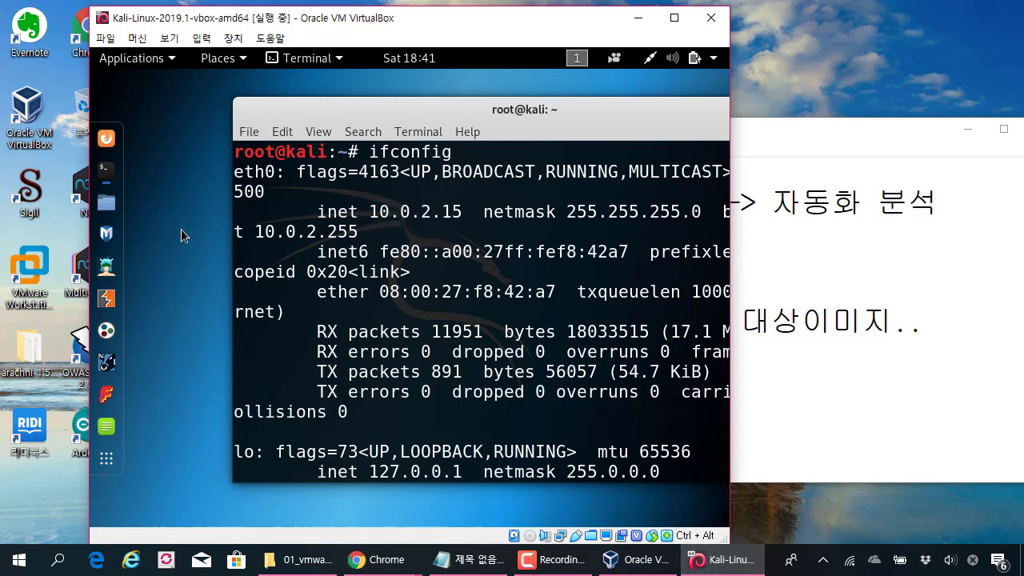
{"action": "left_click_drag", "start_coordinate": [380, 211], "coordinate": [463, 211]}
{"action": "left_click", "coordinate": [454, 210]}
{"action": "left_click", "coordinate": [108, 139]}
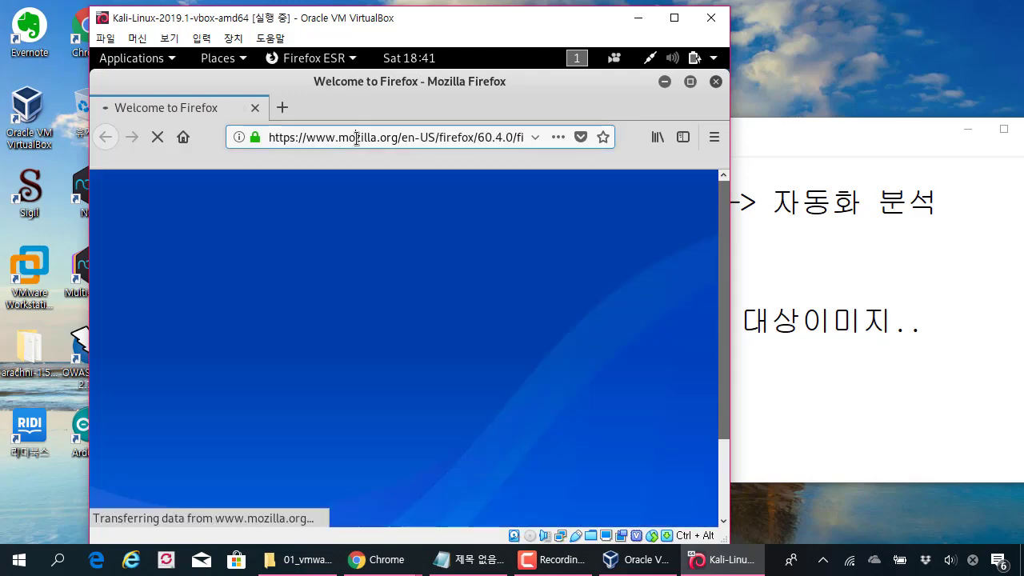
{"action": "left_click", "coordinate": [357, 138]}
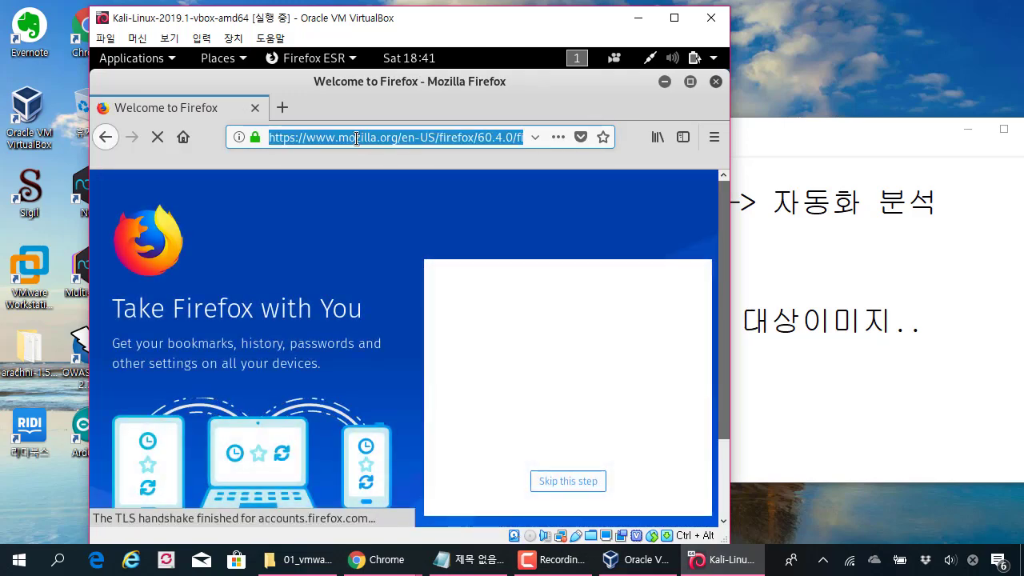
{"action": "type", "text": "www.naver.com"}
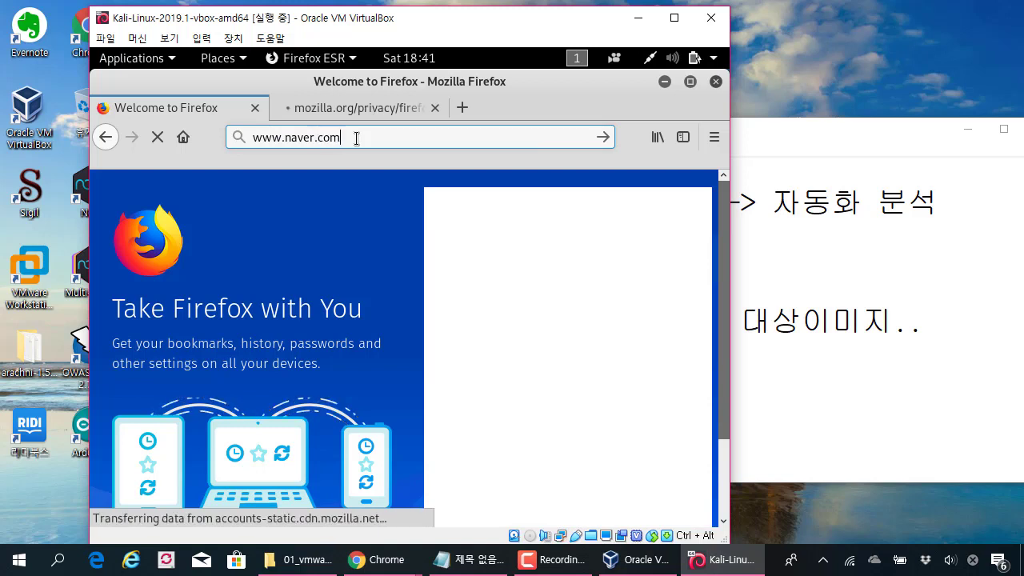
{"action": "key", "text": "Return"}
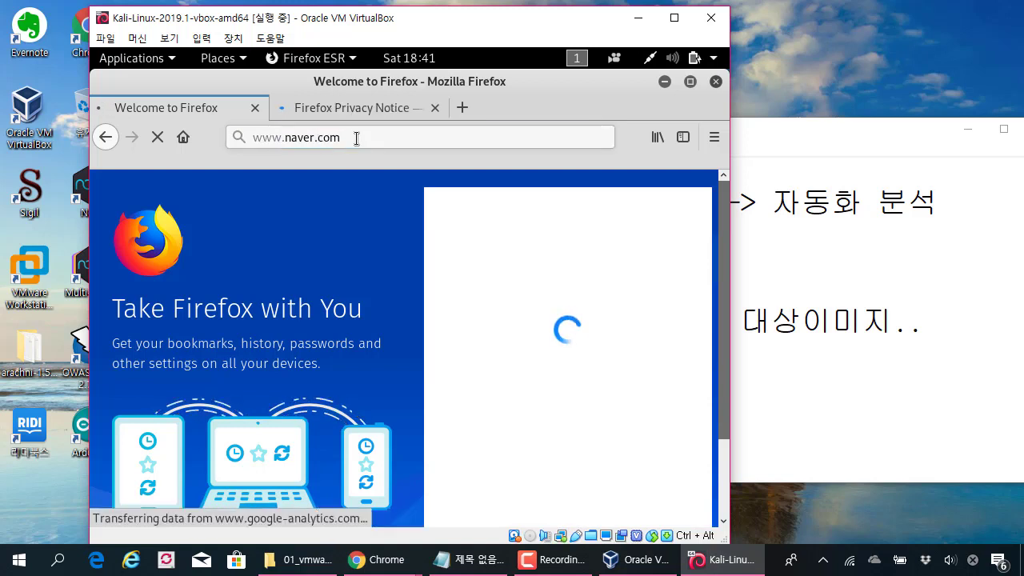
{"action": "left_click", "coordinate": [391, 117]}
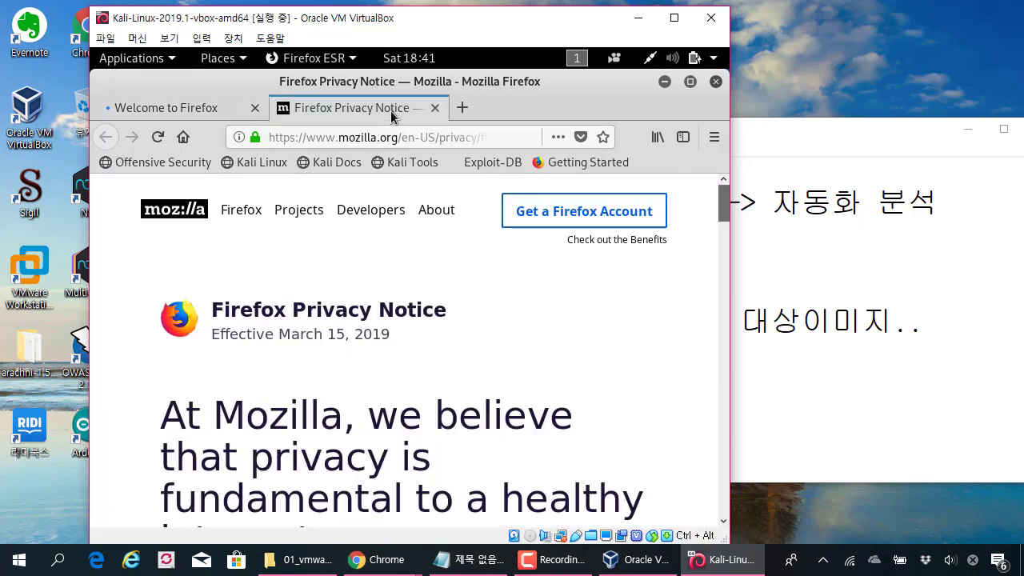
{"action": "left_click", "coordinate": [434, 107]}
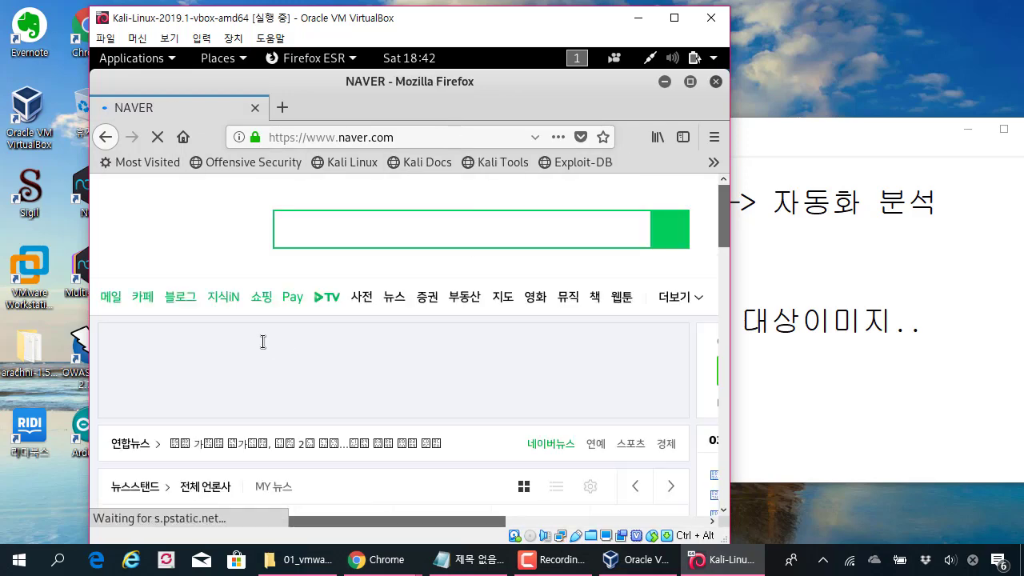
{"action": "left_click", "coordinate": [715, 82]}
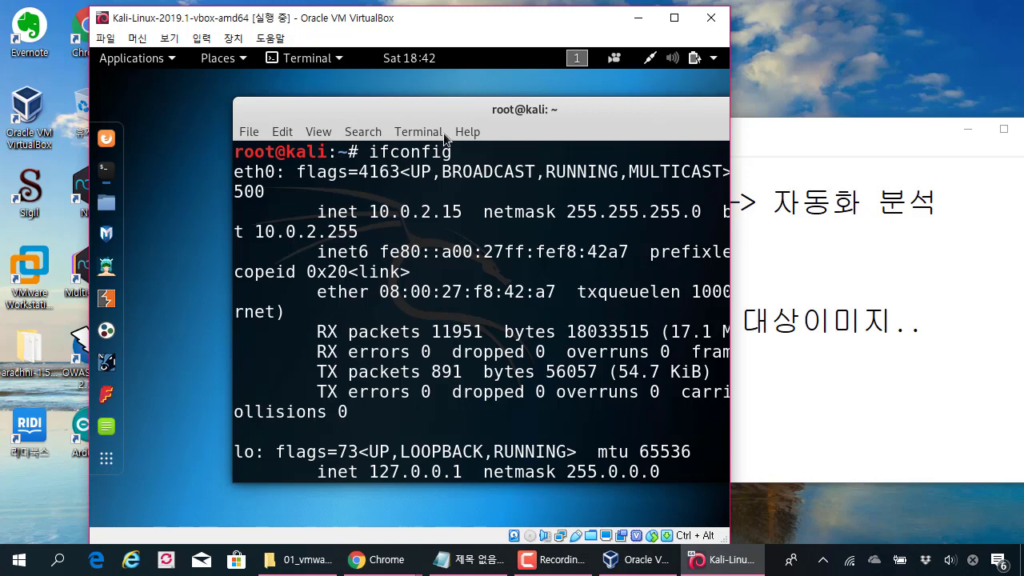
Step: Fit the ifconfig terminal inside the Kali screen and nudge the VM window up-left
{"action": "left_click_drag", "start_coordinate": [460, 111], "coordinate": [364, 108]}
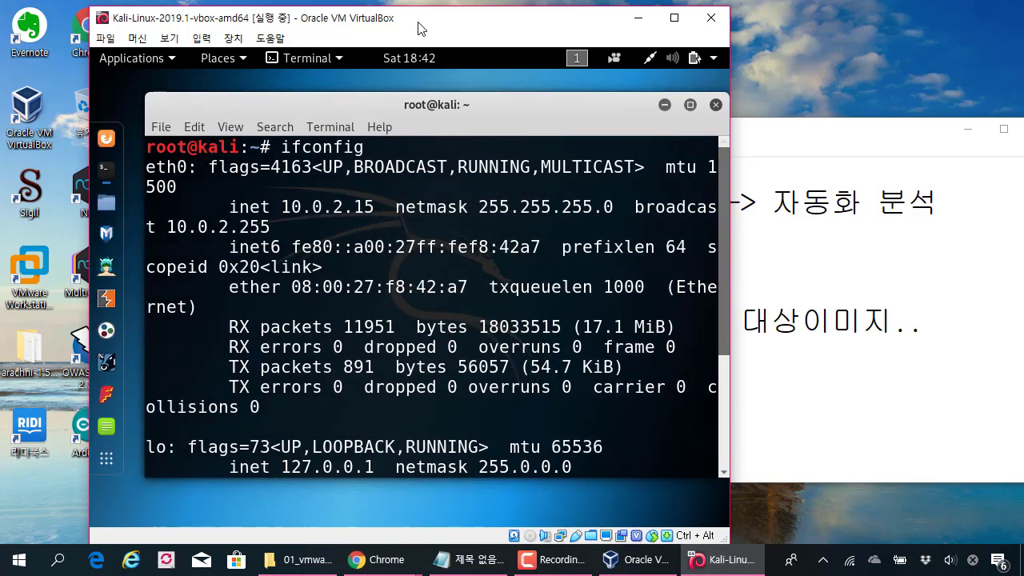
{"action": "left_click_drag", "start_coordinate": [420, 27], "coordinate": [393, 22]}
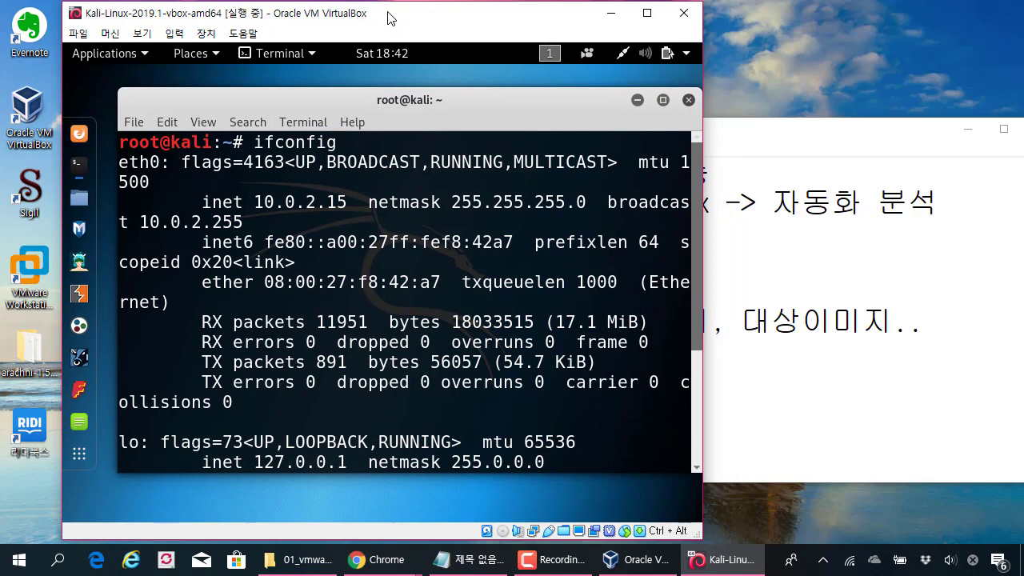